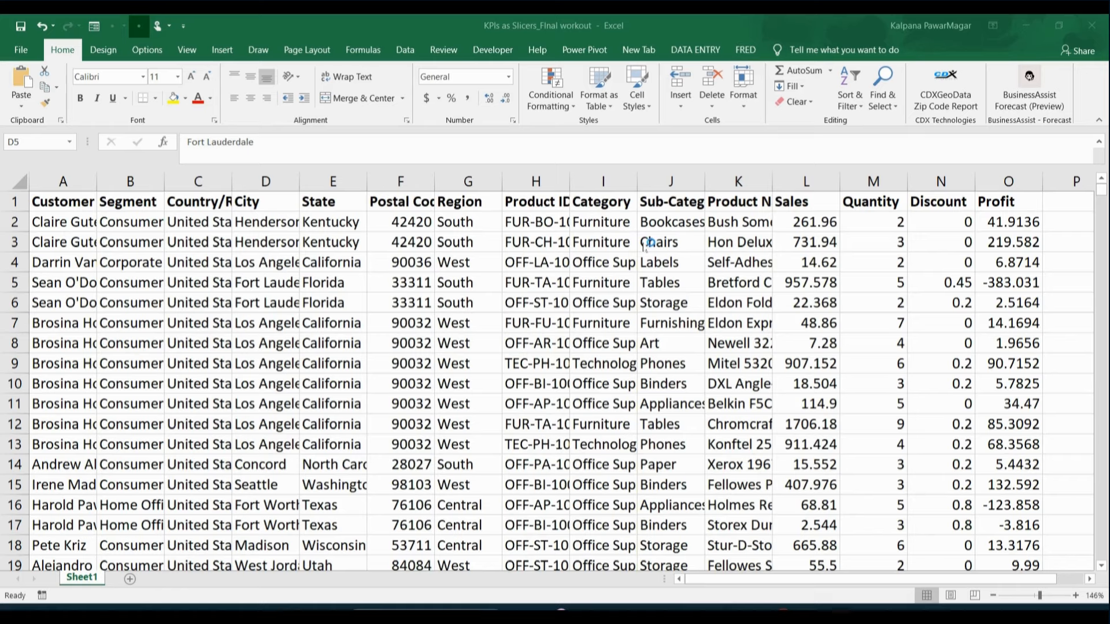
Convert the sales data range into a table with headers and name it Datatable
{"action": "left_click", "coordinate": [407, 312]}
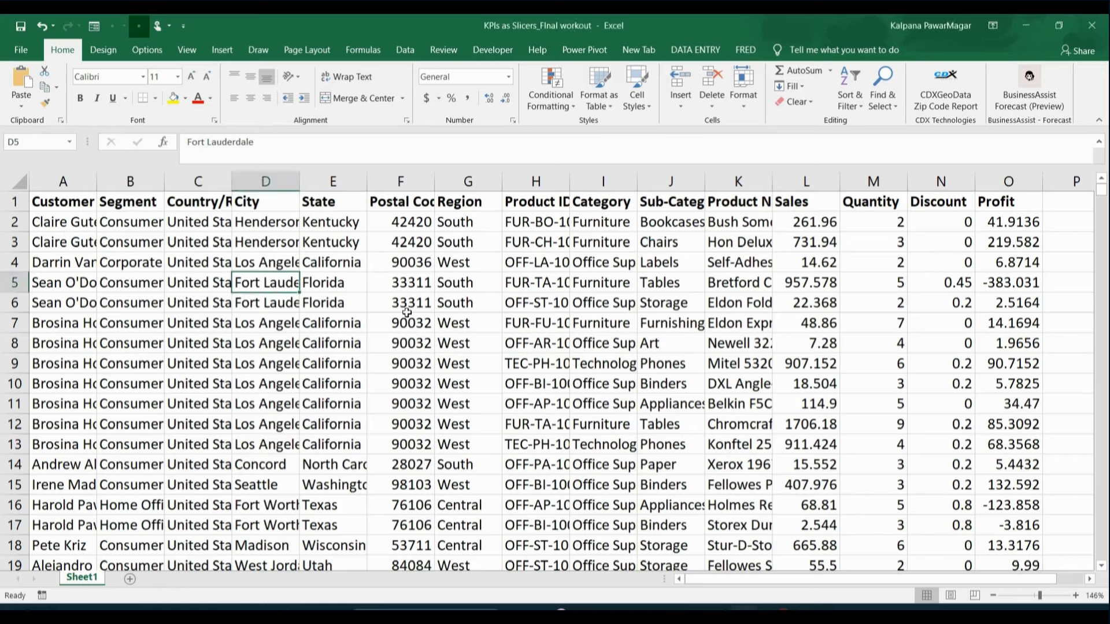
{"action": "key", "text": "ctrl+t"}
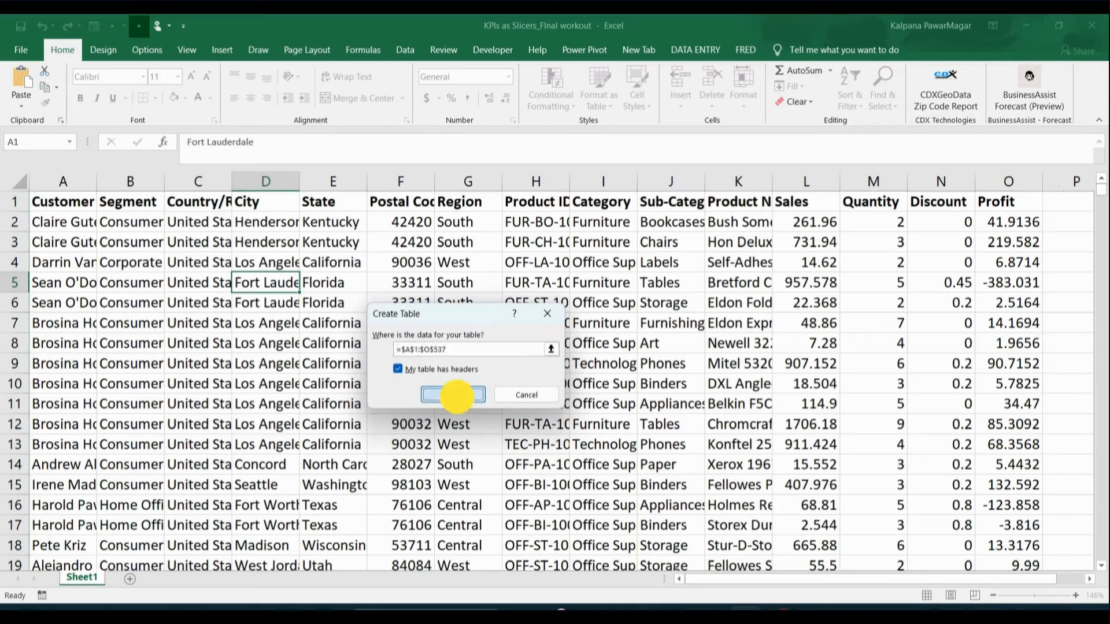
{"action": "left_click", "coordinate": [453, 396]}
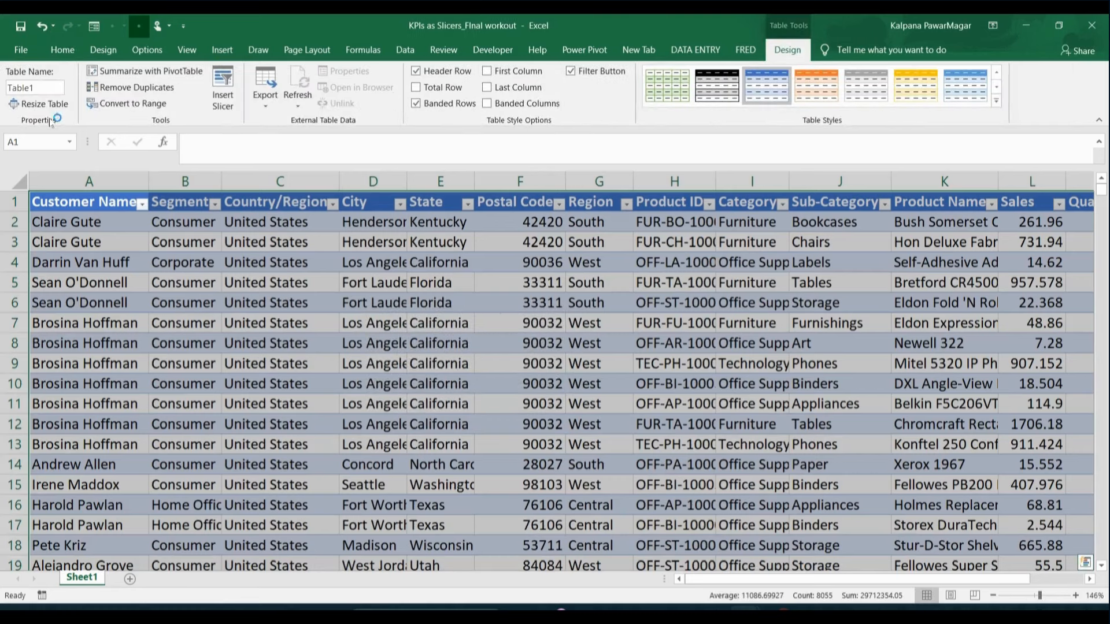
{"action": "left_click", "coordinate": [32, 88]}
{"action": "type", "text": "D"}
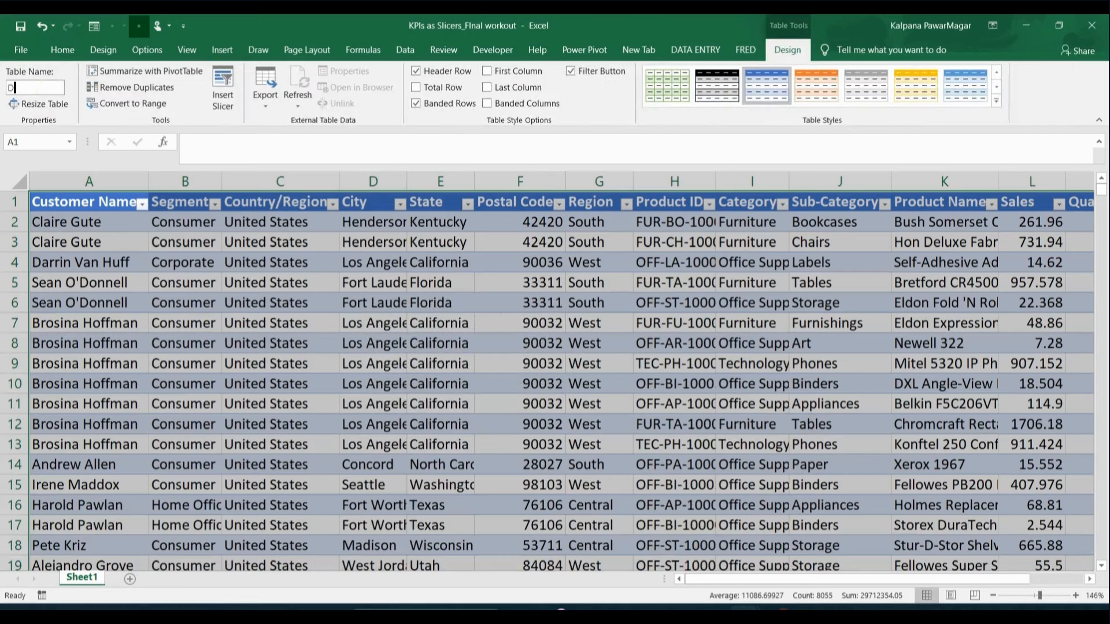
{"action": "type", "text": "atatable"}
{"action": "key", "text": "Return"}
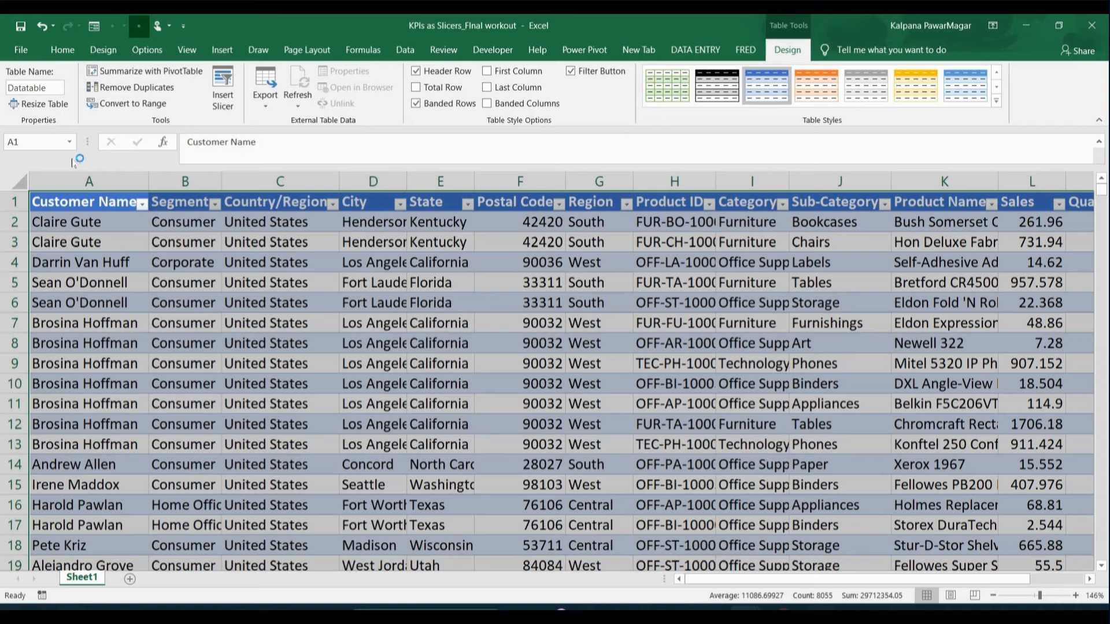
Create a PivotTable from Datatable on a new worksheet, adding the data to the Data Model
{"action": "left_click", "coordinate": [214, 48]}
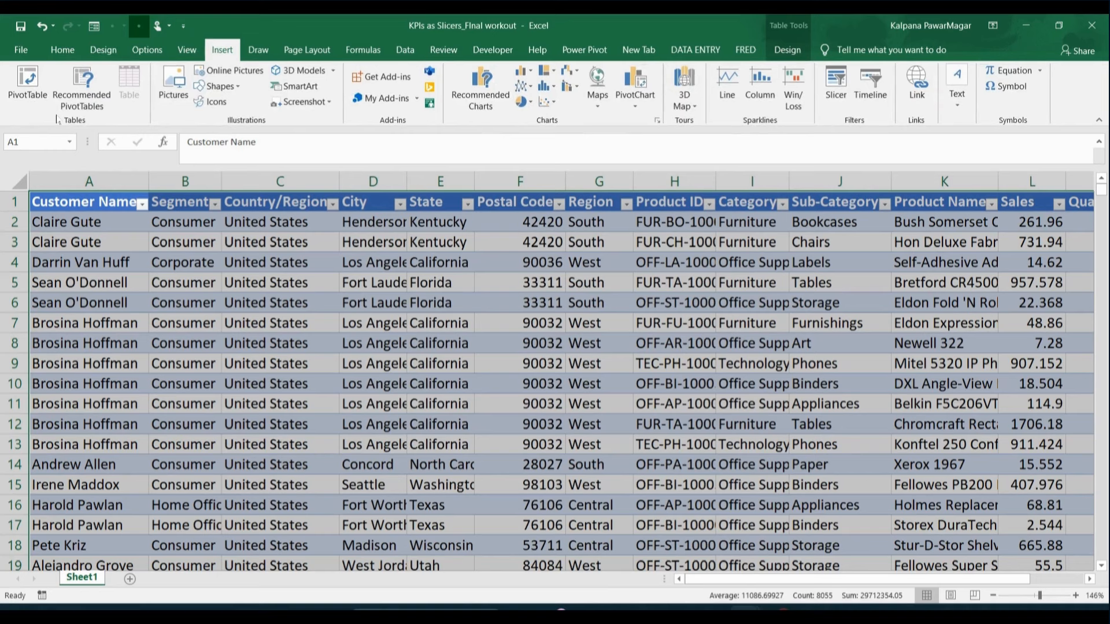
{"action": "left_click", "coordinate": [106, 51]}
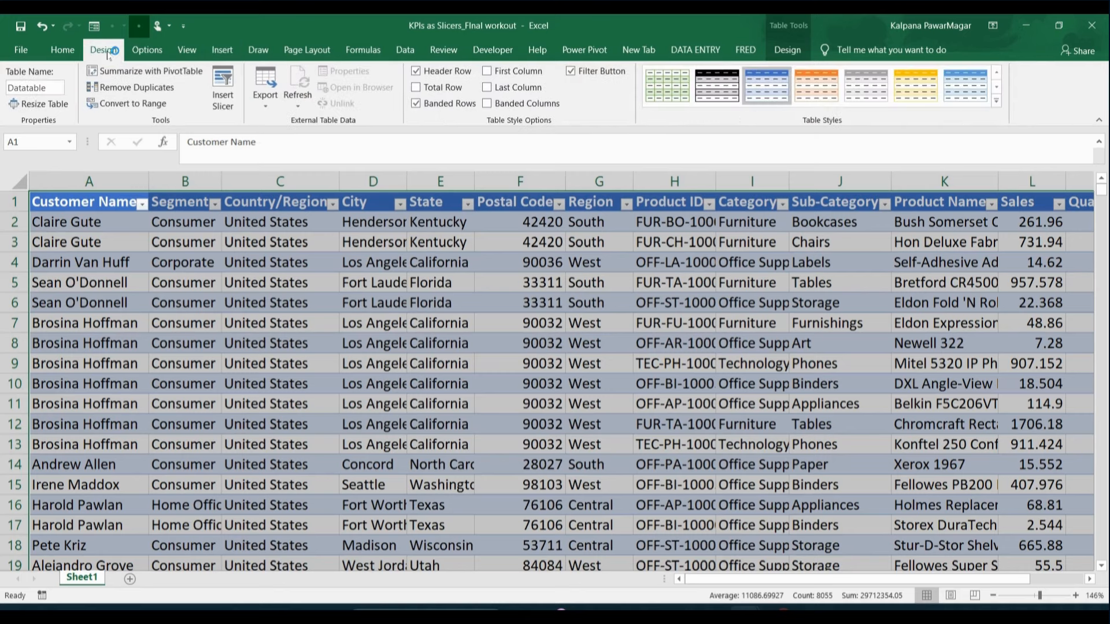
{"action": "left_click", "coordinate": [157, 73]}
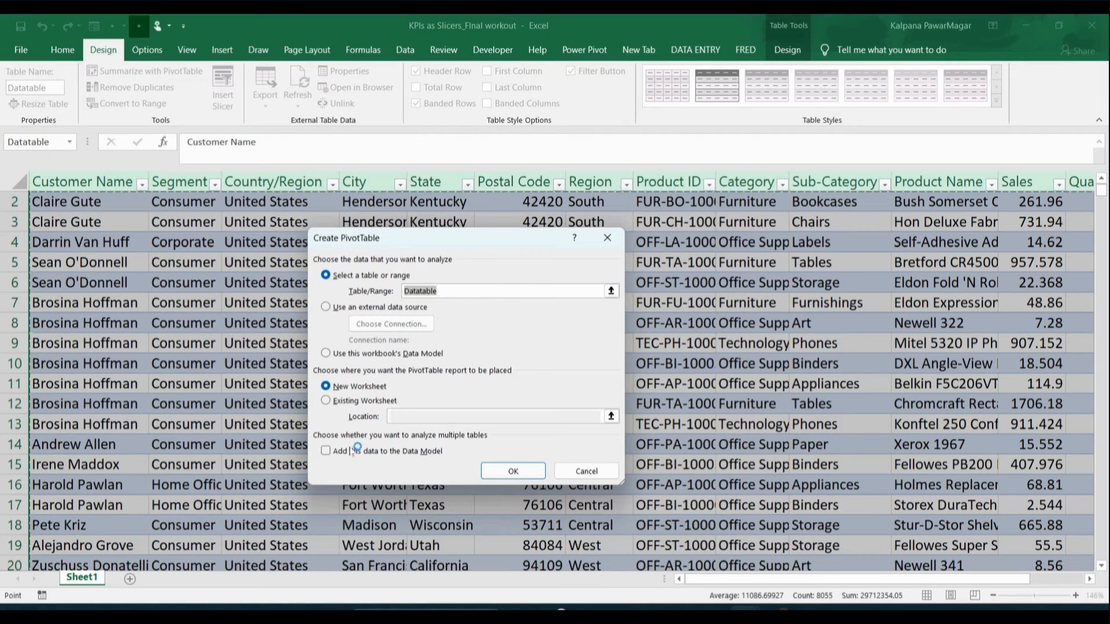
{"action": "left_click", "coordinate": [326, 452]}
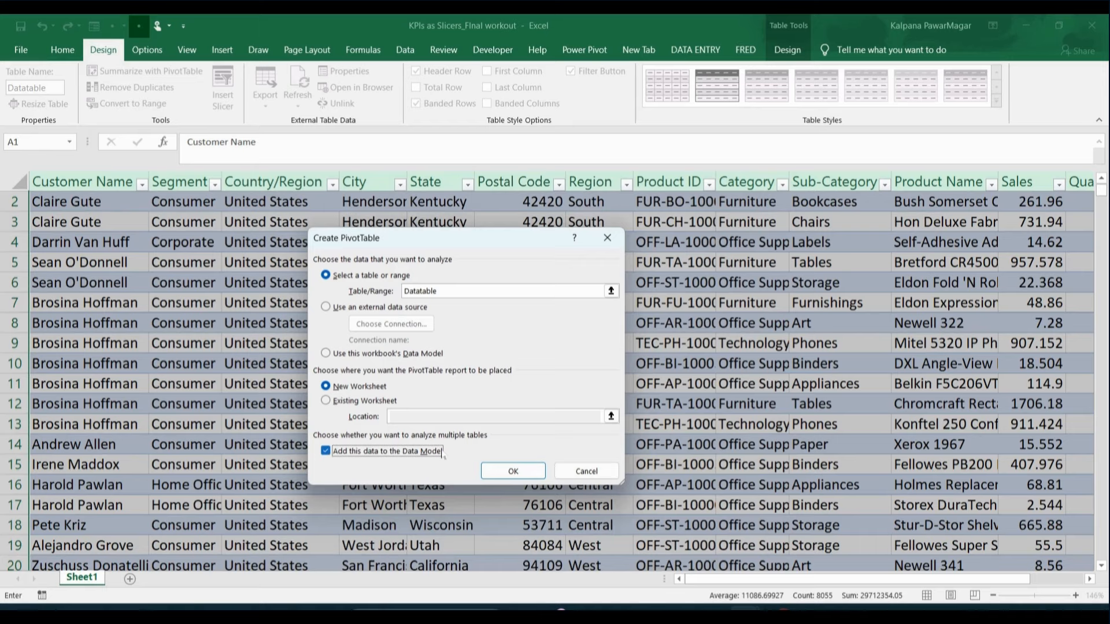
{"action": "left_click", "coordinate": [496, 473]}
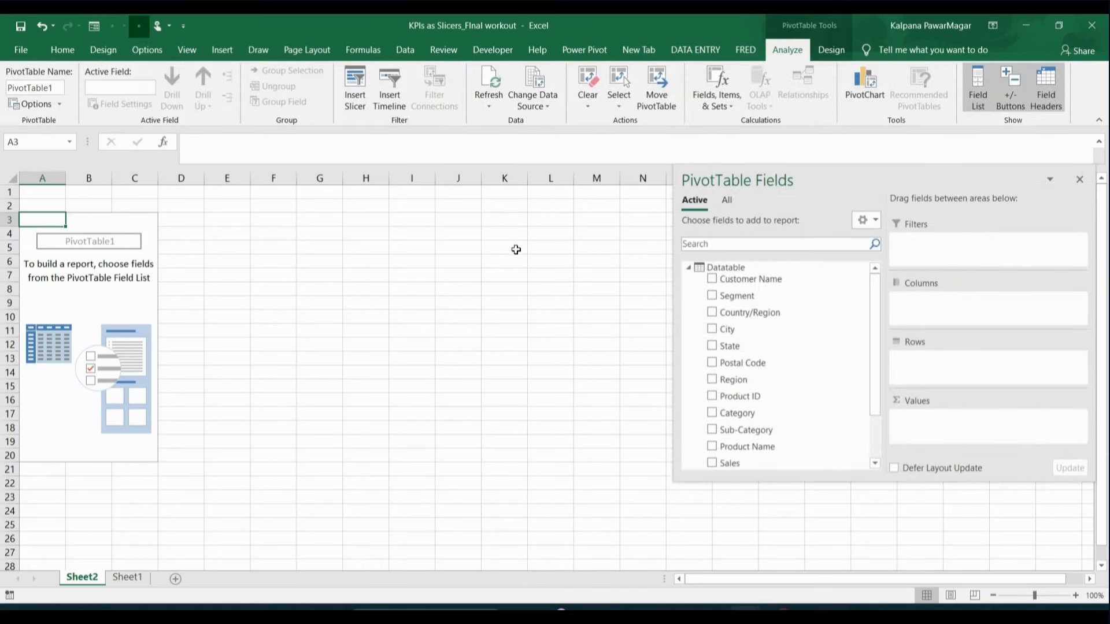
Start a new Power Pivot measure on Datatable and name it "No. Of Orders"
{"action": "left_click", "coordinate": [585, 50]}
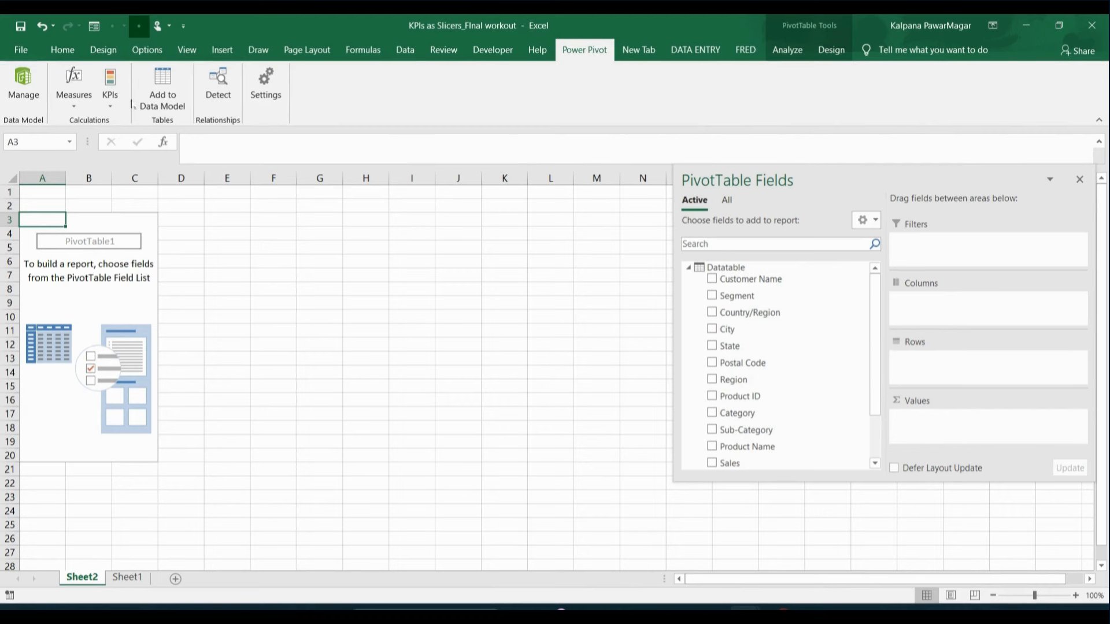
{"action": "left_click", "coordinate": [70, 94]}
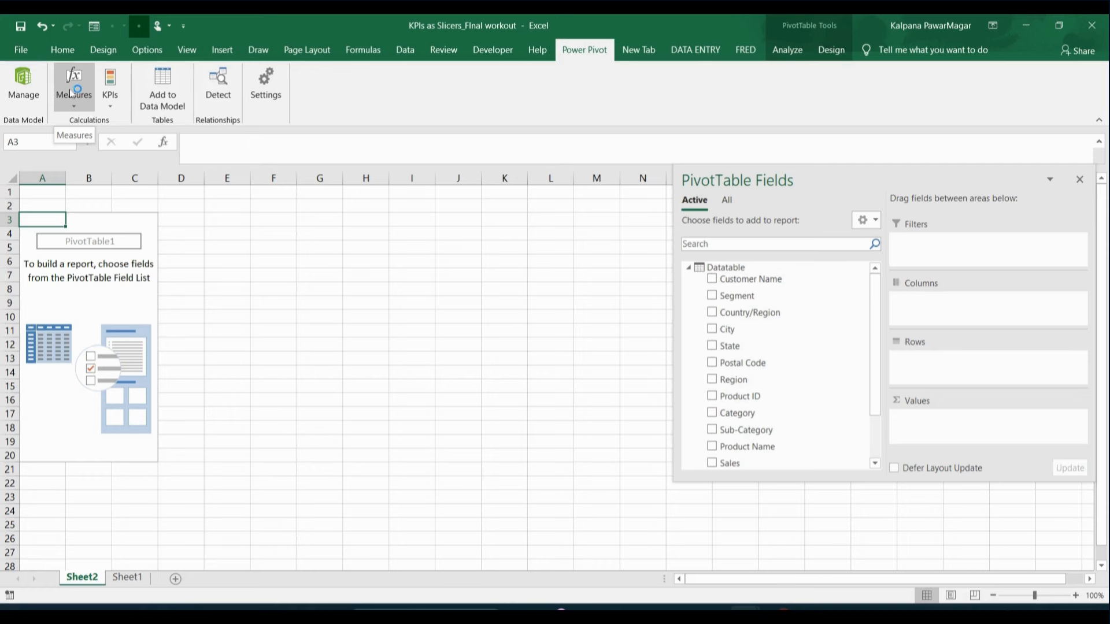
{"action": "left_click", "coordinate": [98, 124]}
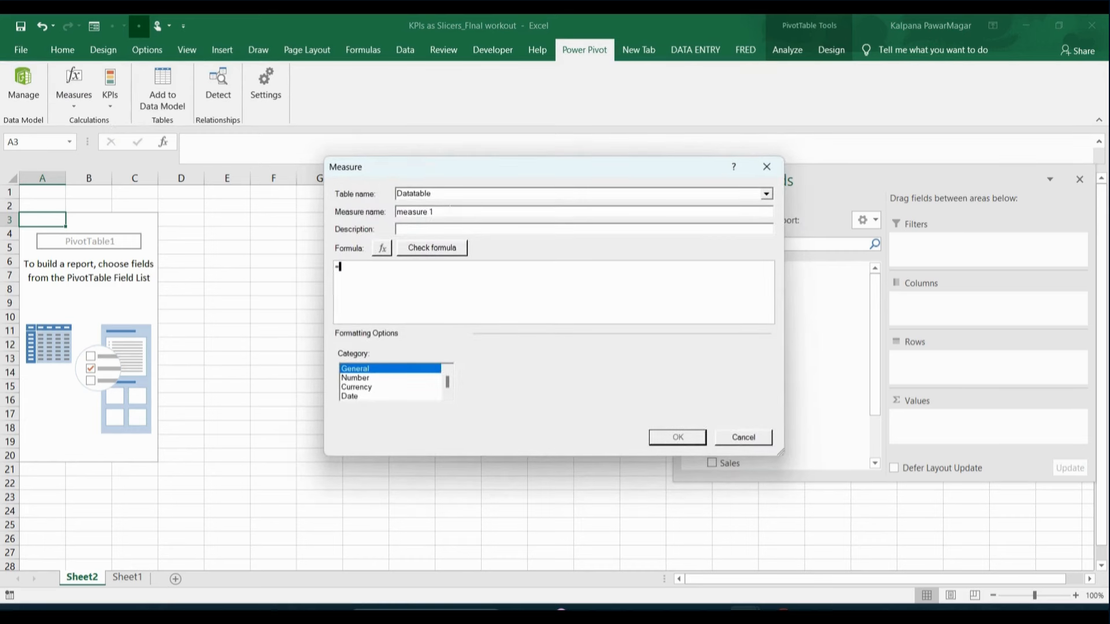
{"action": "left_click_drag", "start_coordinate": [437, 212], "coordinate": [367, 213]}
{"action": "type", "text": "No. Of Orders"}
Give the measure the formula =COUNTROWS('Datatable'), check it for errors and save the measure
{"action": "left_click", "coordinate": [392, 270]}
{"action": "type", "text": "COUNT"}
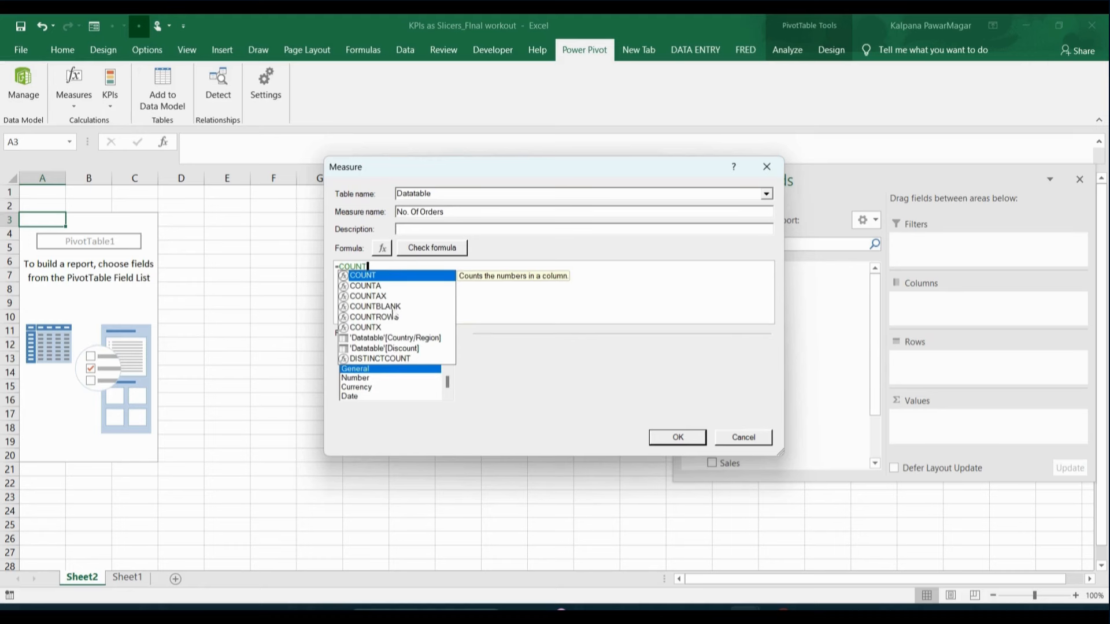
{"action": "double_click", "coordinate": [391, 317]}
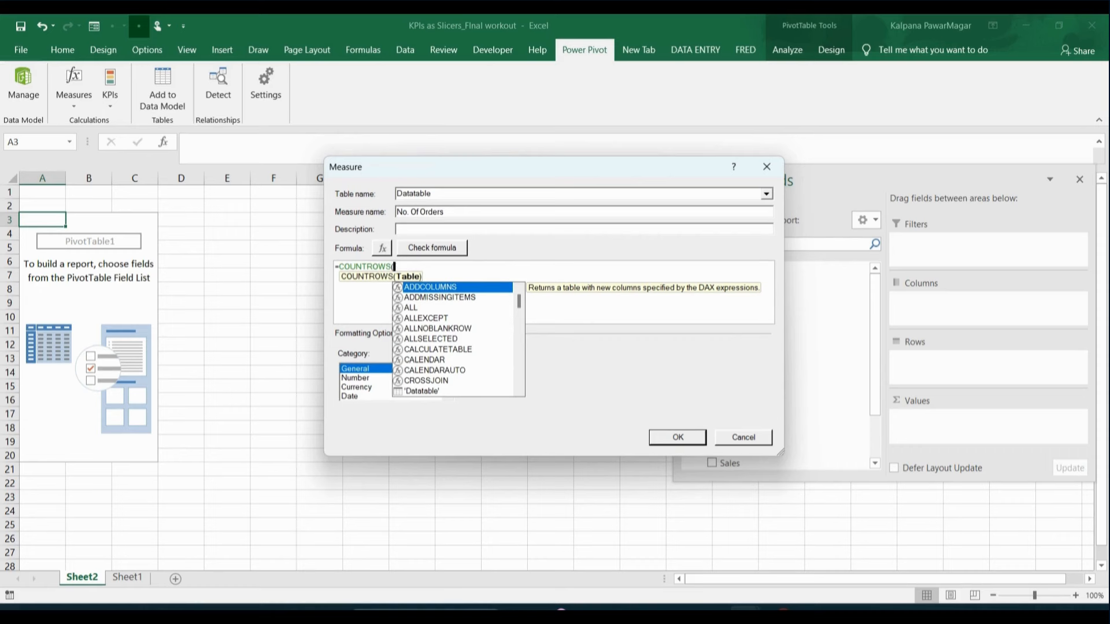
{"action": "type", "text": "DATA"}
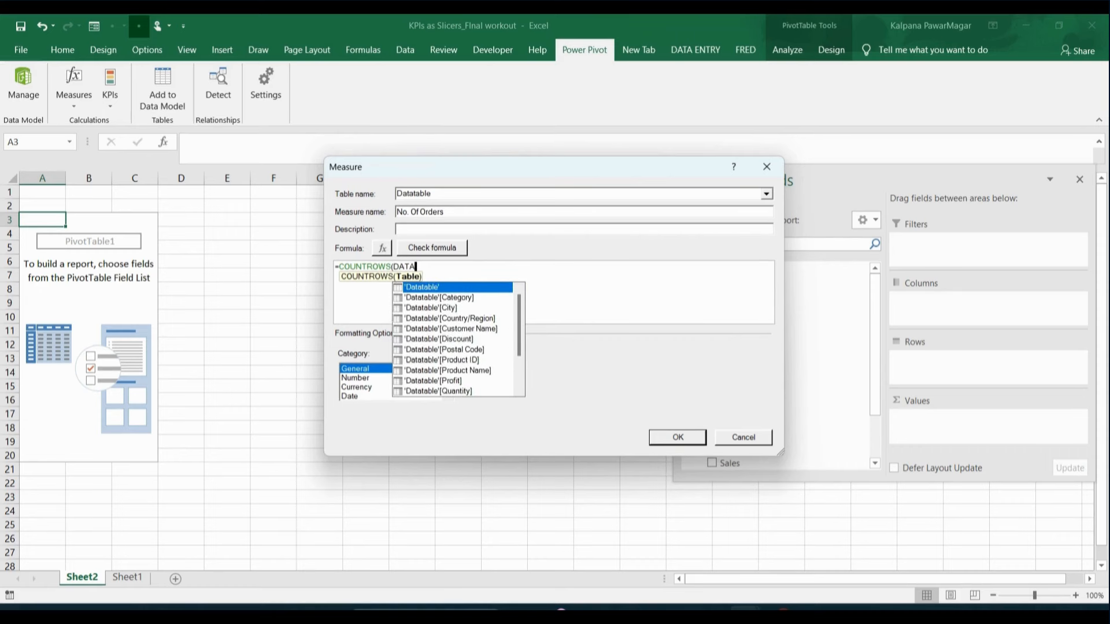
{"action": "double_click", "coordinate": [477, 289]}
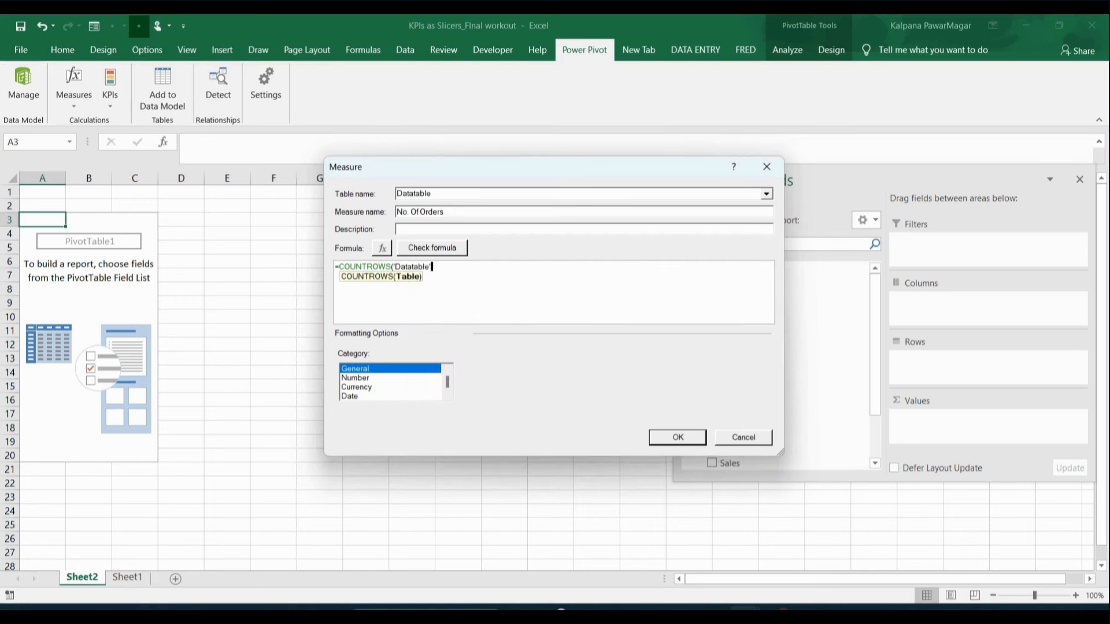
{"action": "type", "text": ")"}
{"action": "left_click", "coordinate": [451, 248]}
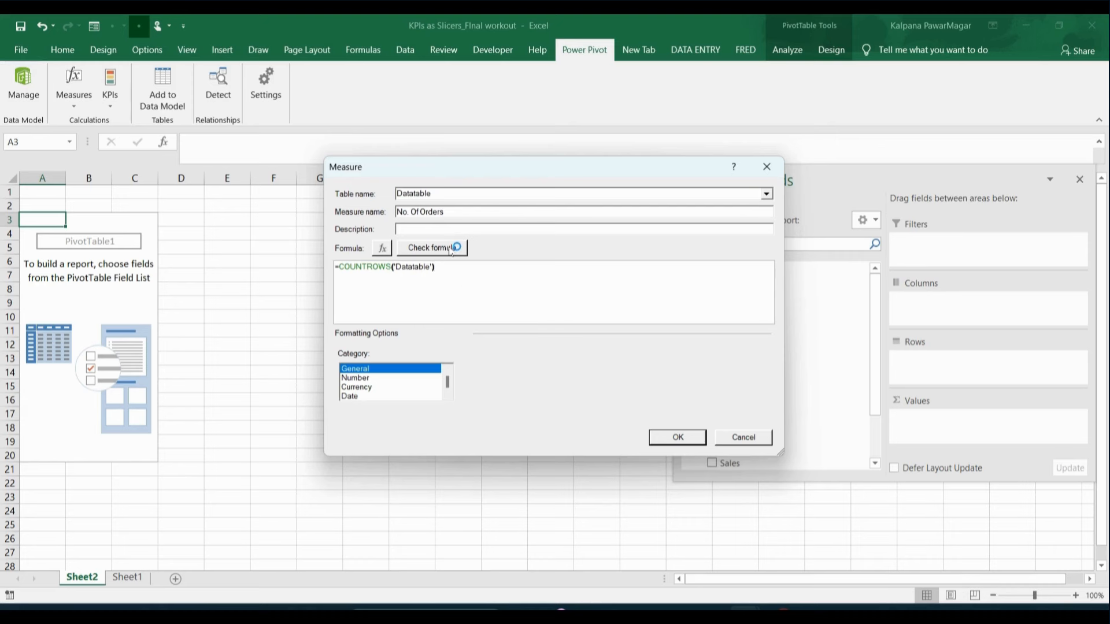
{"action": "left_click", "coordinate": [451, 249]}
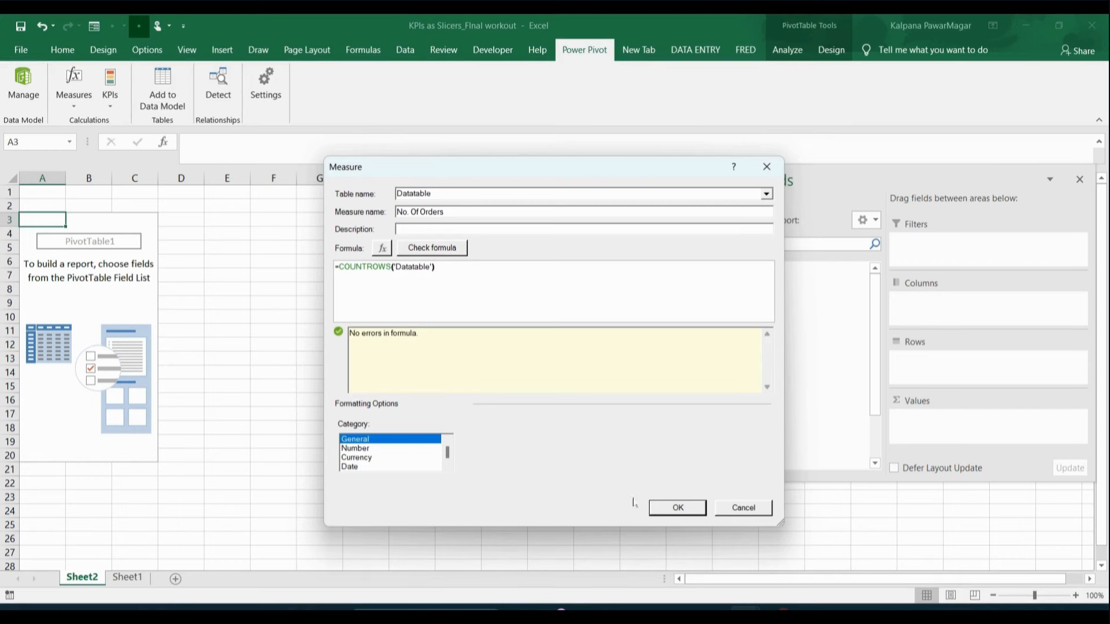
{"action": "left_click", "coordinate": [676, 507]}
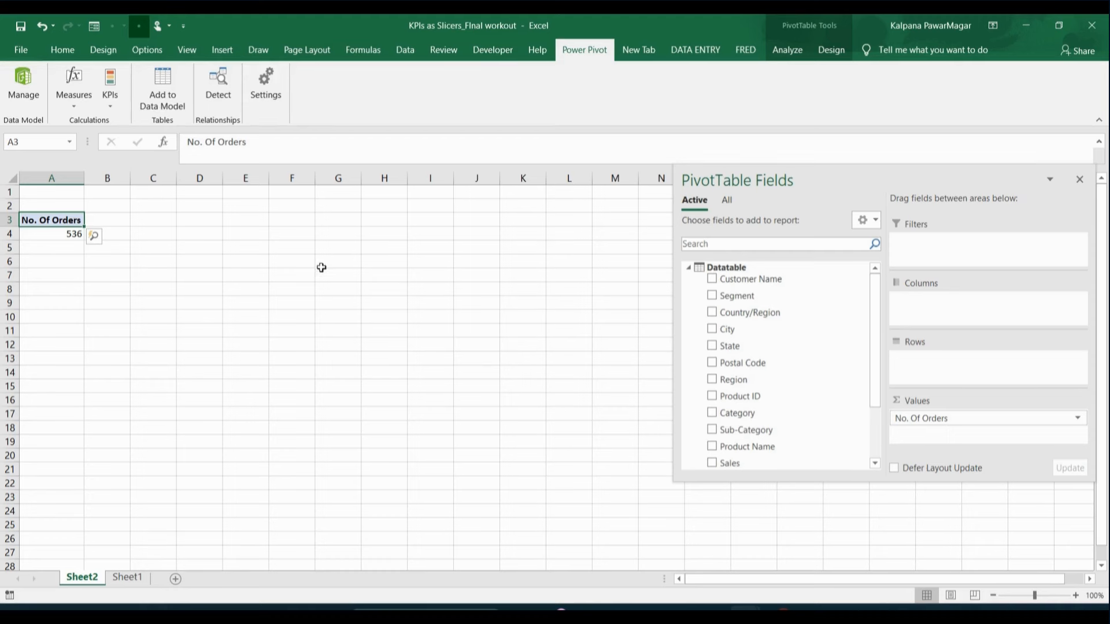
Move the PivotTable field list nearer the pivot table and add Region to its rows
{"action": "left_click_drag", "start_coordinate": [800, 190], "coordinate": [448, 216]}
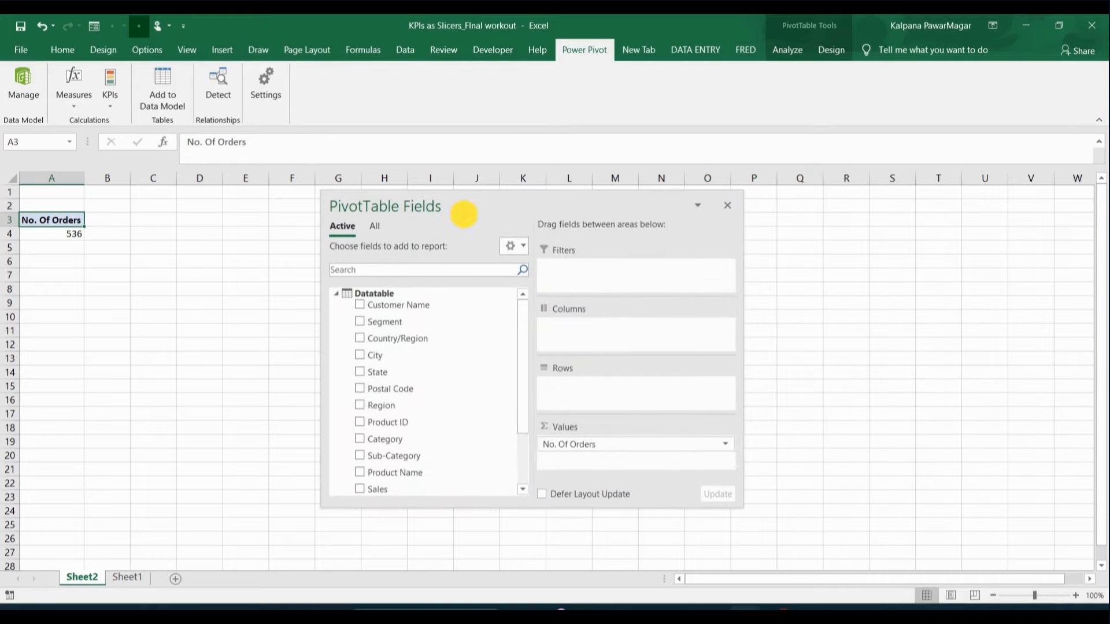
{"action": "left_click_drag", "start_coordinate": [398, 406], "coordinate": [564, 399]}
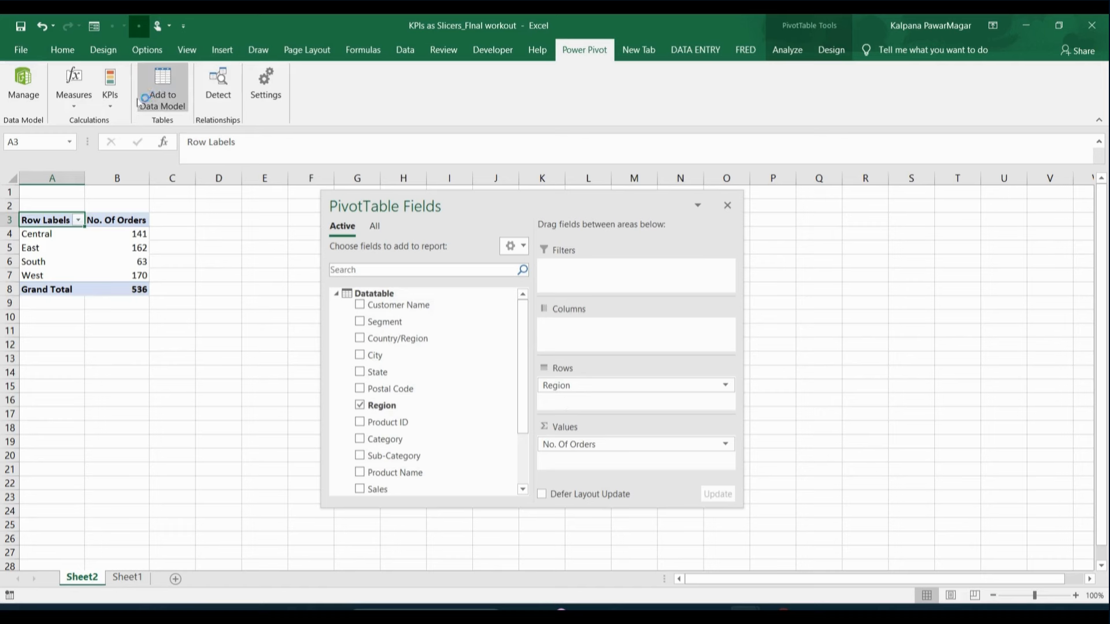
Start another Power Pivot measure on Datatable and name it "DISTINCT COUNT OF PRODUCT"
{"action": "left_click", "coordinate": [81, 99]}
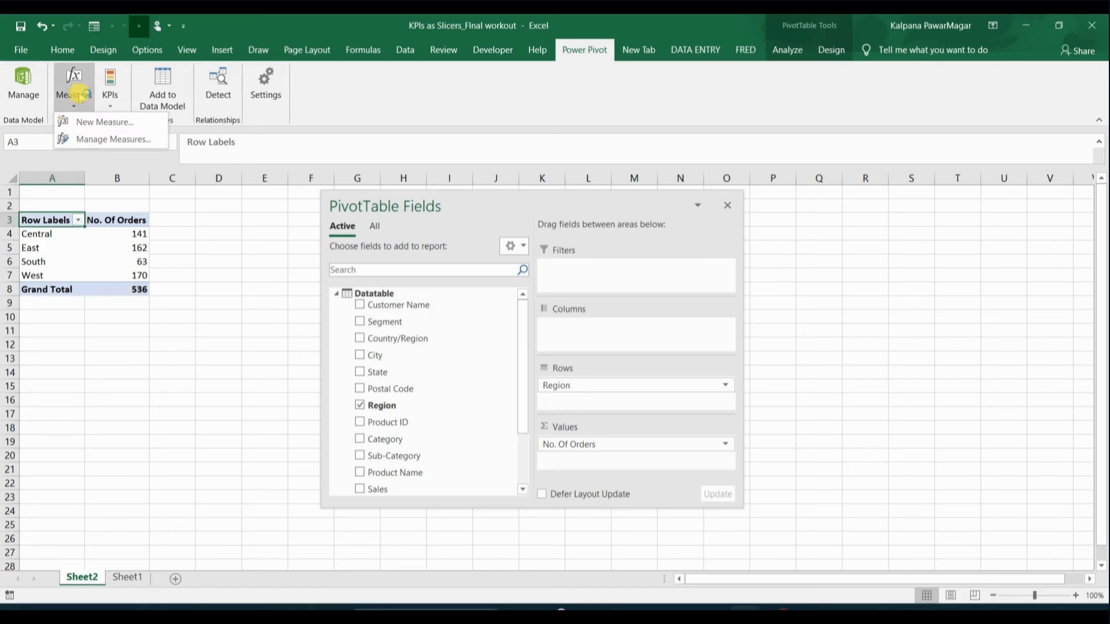
{"action": "left_click", "coordinate": [97, 123]}
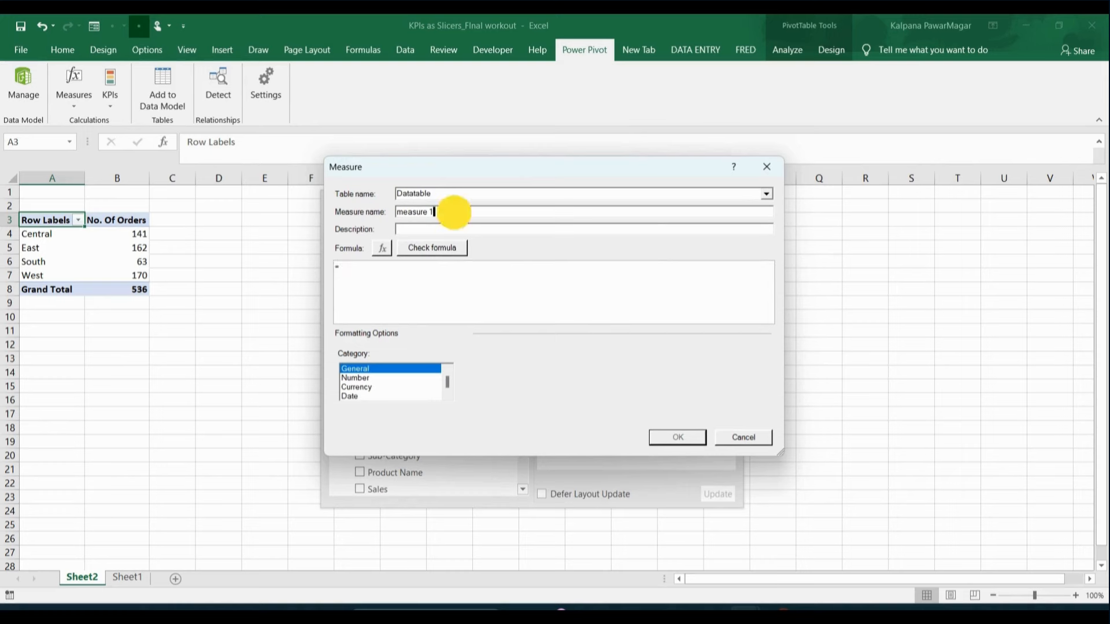
{"action": "left_click_drag", "start_coordinate": [446, 211], "coordinate": [348, 210]}
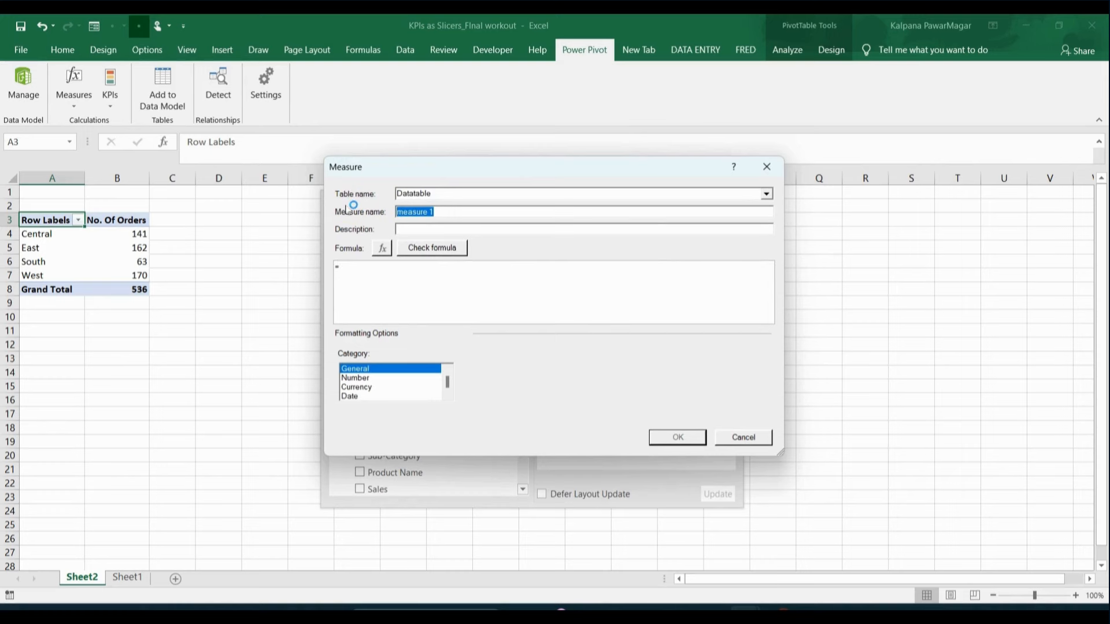
{"action": "type", "text": "DISTINCT COUNT"}
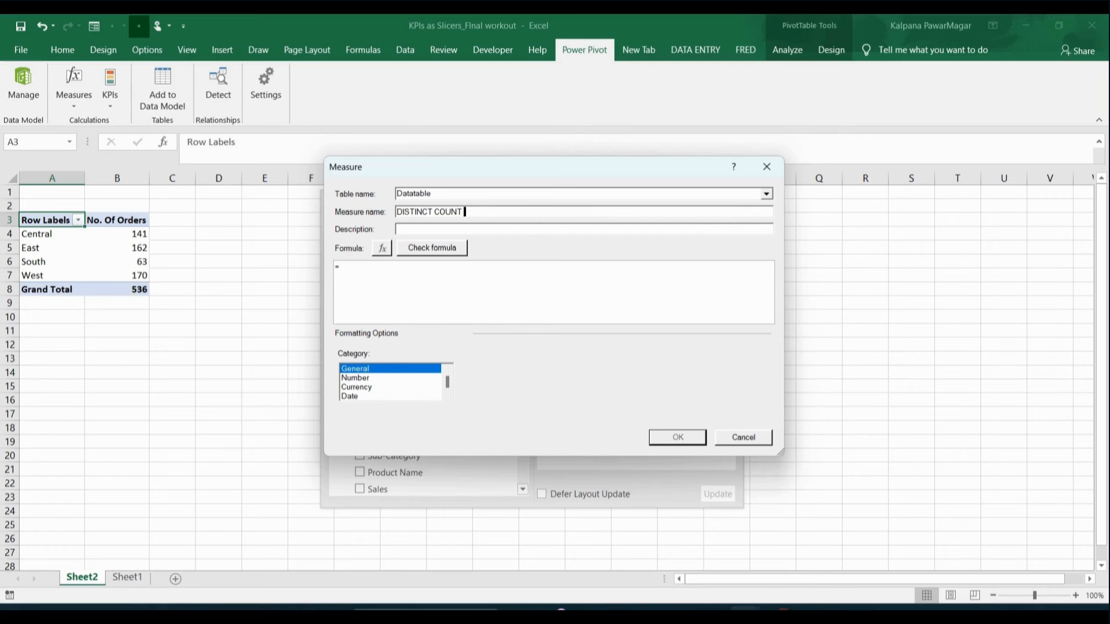
{"action": "type", "text": " OF PRODUCT"}
Give the measure the formula =DISTINCTCOUNT('Datatable'[Product ID]) and save it
{"action": "left_click", "coordinate": [344, 289]}
{"action": "type", "text": "DIST"}
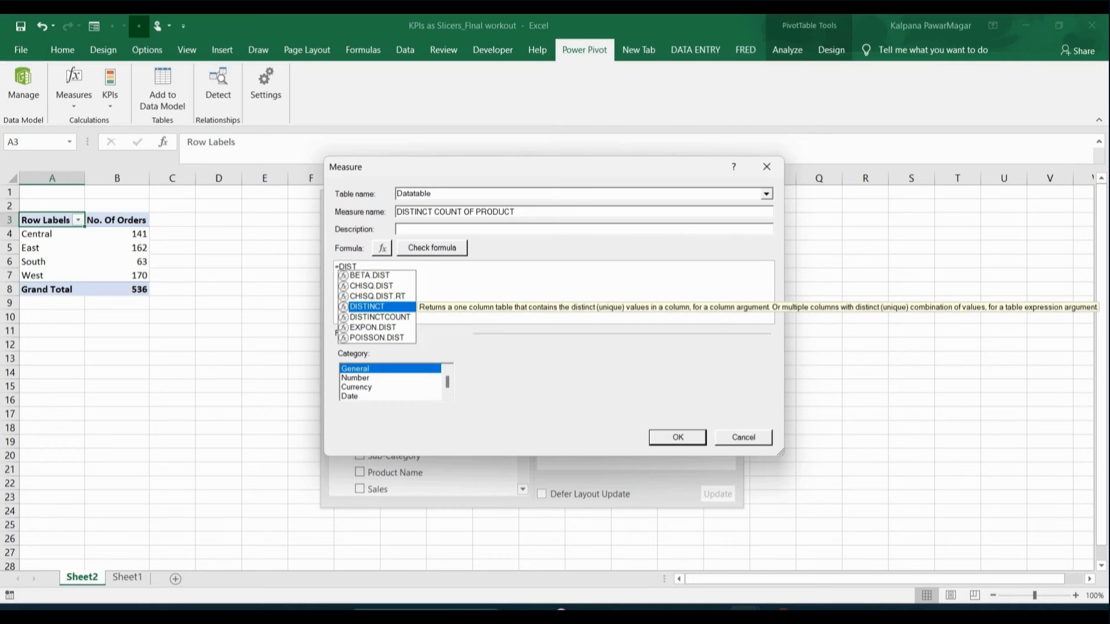
{"action": "key", "text": "Down"}
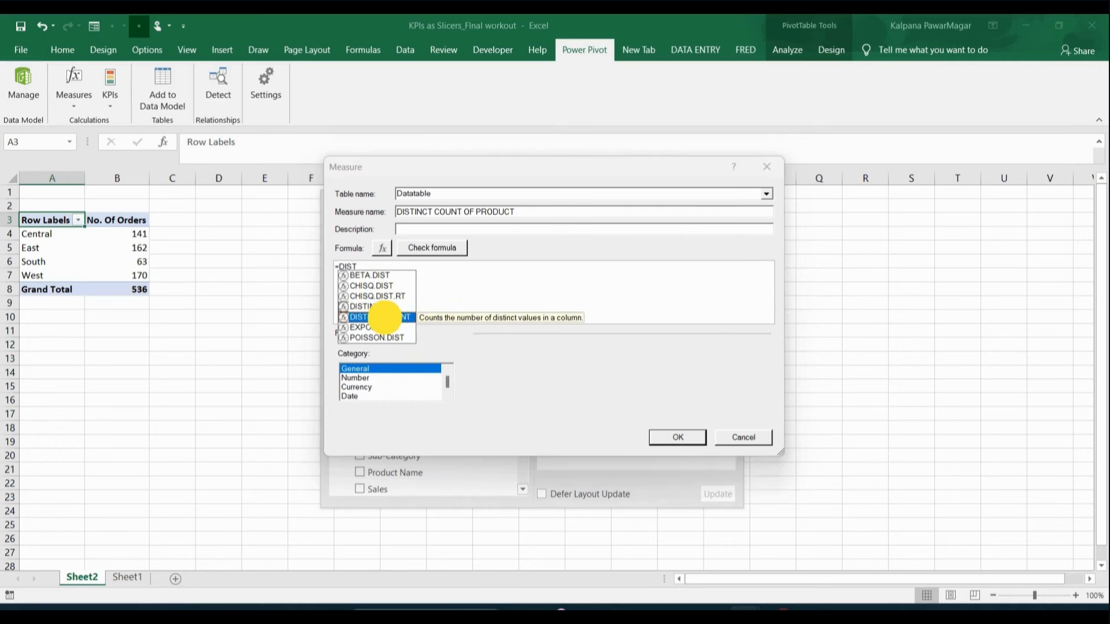
{"action": "key", "text": "Tab"}
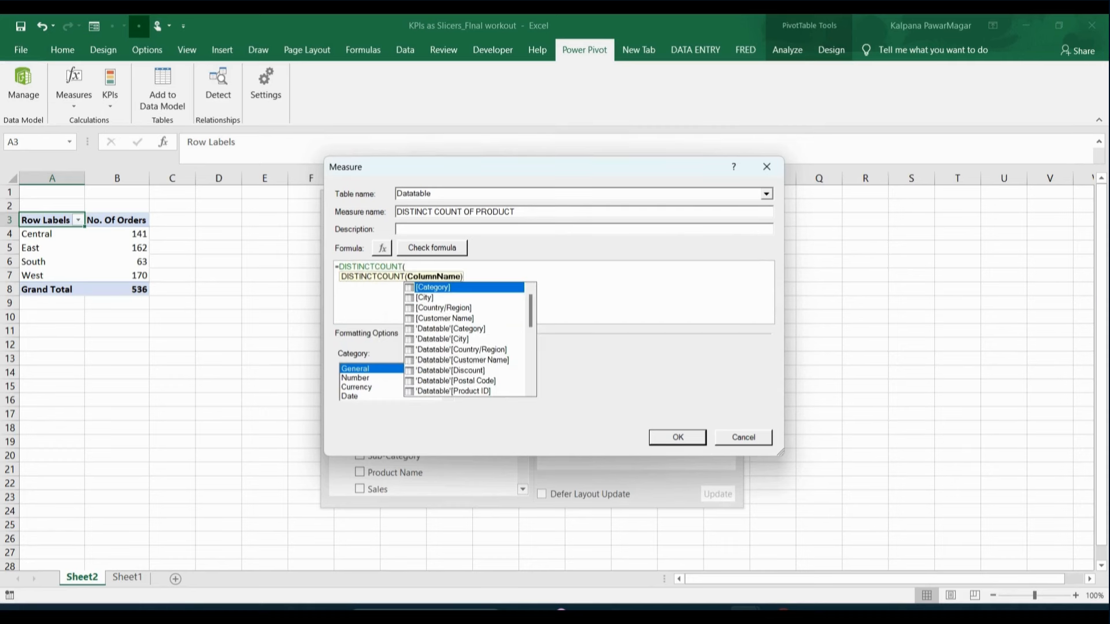
{"action": "type", "text": "DATA"}
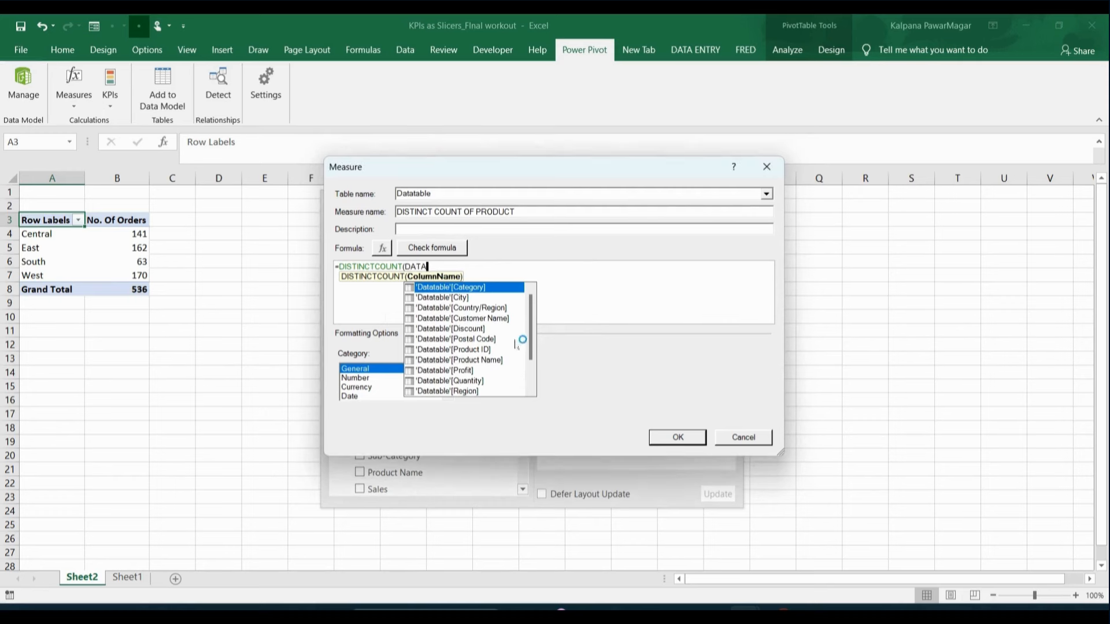
{"action": "double_click", "coordinate": [487, 349]}
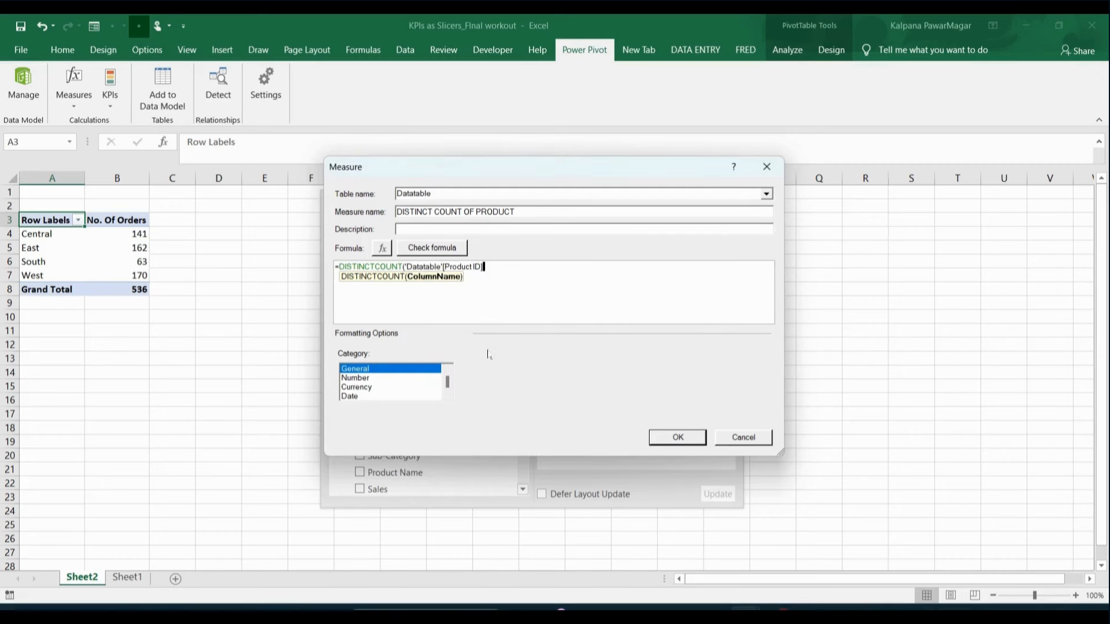
{"action": "type", "text": ")"}
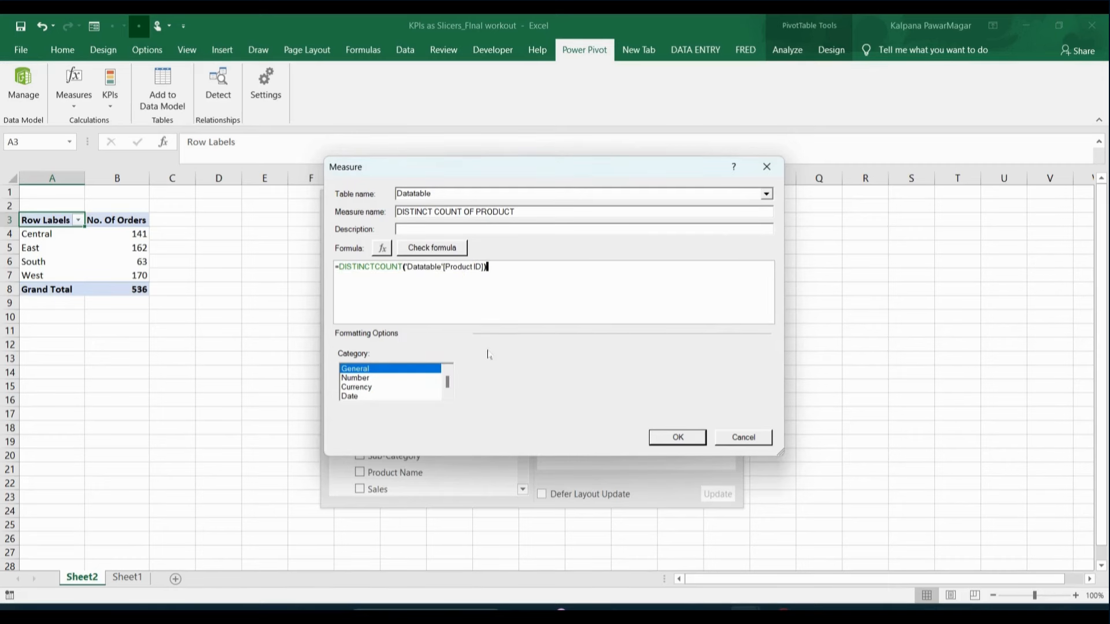
{"action": "left_click", "coordinate": [669, 439]}
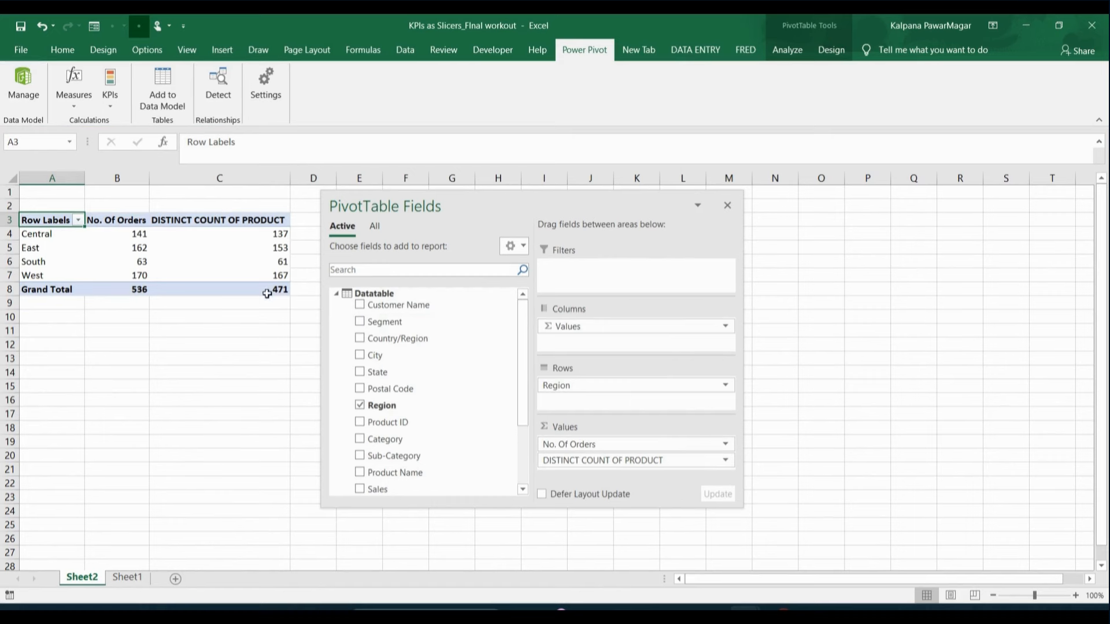
Start another Power Pivot measure on Datatable and name it "TOTAL QUANTITY"
{"action": "mouse_move", "coordinate": [267, 294]}
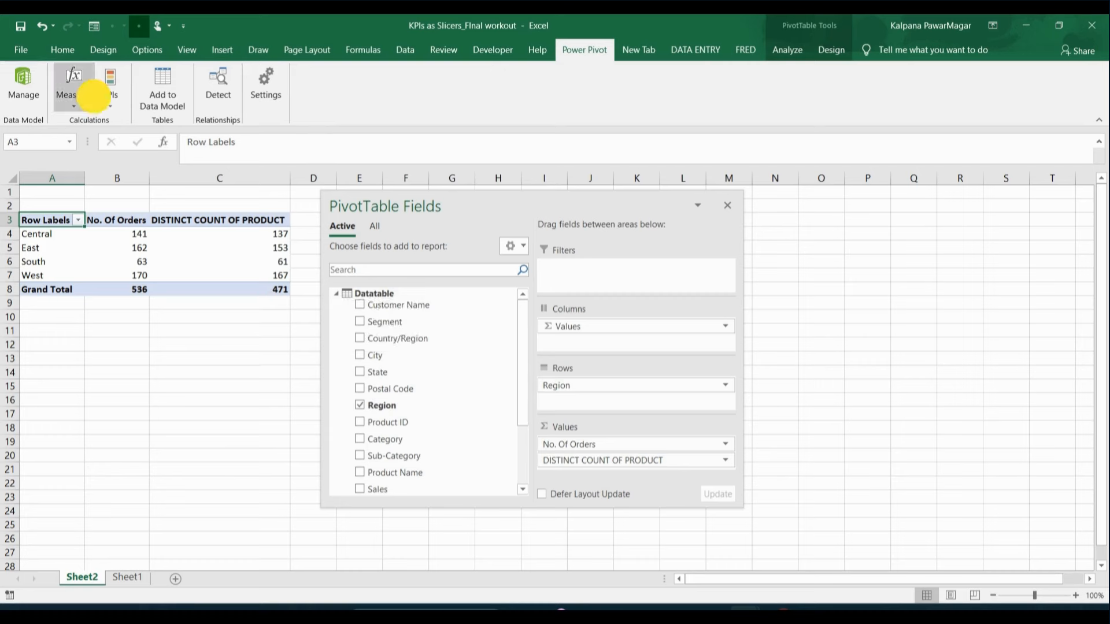
{"action": "left_click", "coordinate": [90, 99]}
{"action": "left_click", "coordinate": [104, 122]}
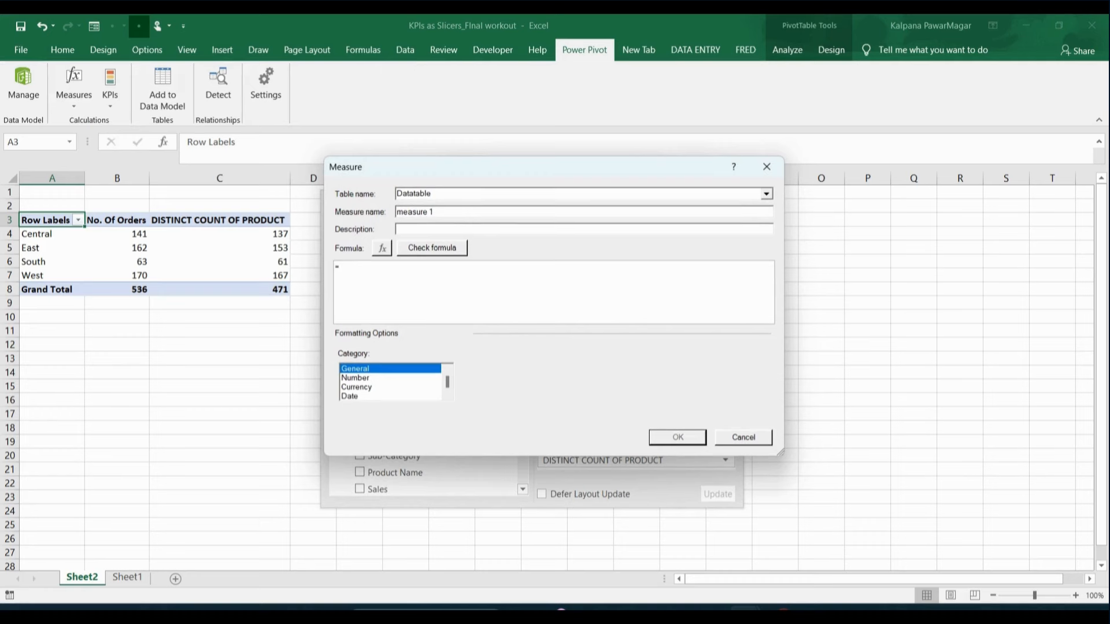
{"action": "left_click_drag", "start_coordinate": [466, 212], "coordinate": [359, 211]}
{"action": "type", "text": "TOTAL QUANTITY"}
Give the TOTAL QUANTITY measure the formula =SUM('Datatable'[Quantity]) and save it
{"action": "left_click", "coordinate": [361, 296]}
{"action": "type", "text": "SUM(DATA"}
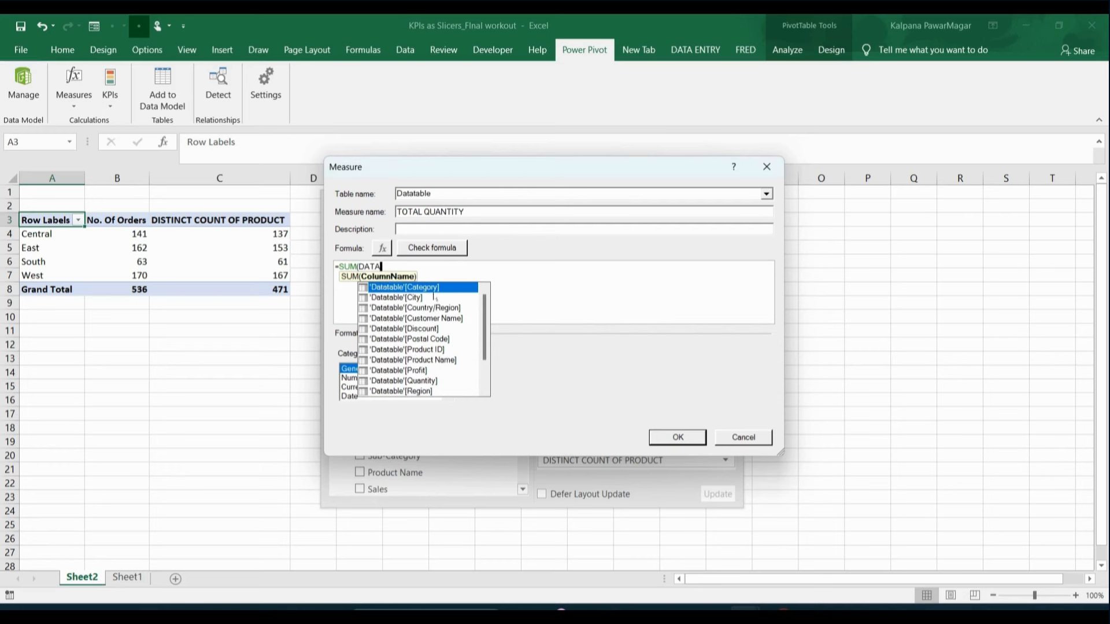
{"action": "double_click", "coordinate": [441, 382]}
{"action": "type", "text": ")"}
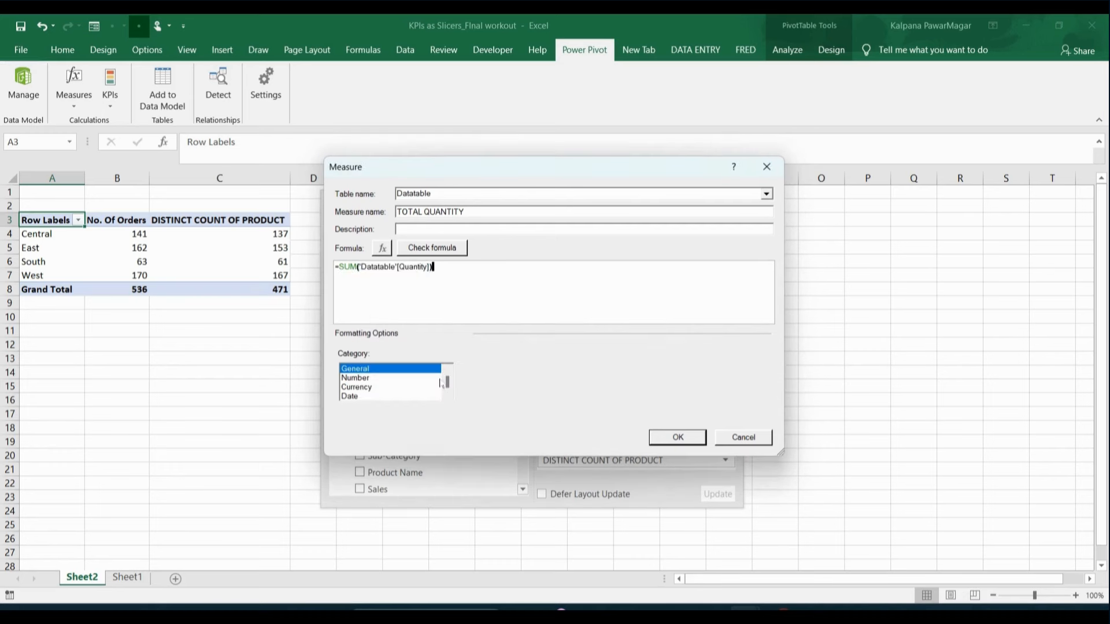
{"action": "left_click", "coordinate": [658, 442]}
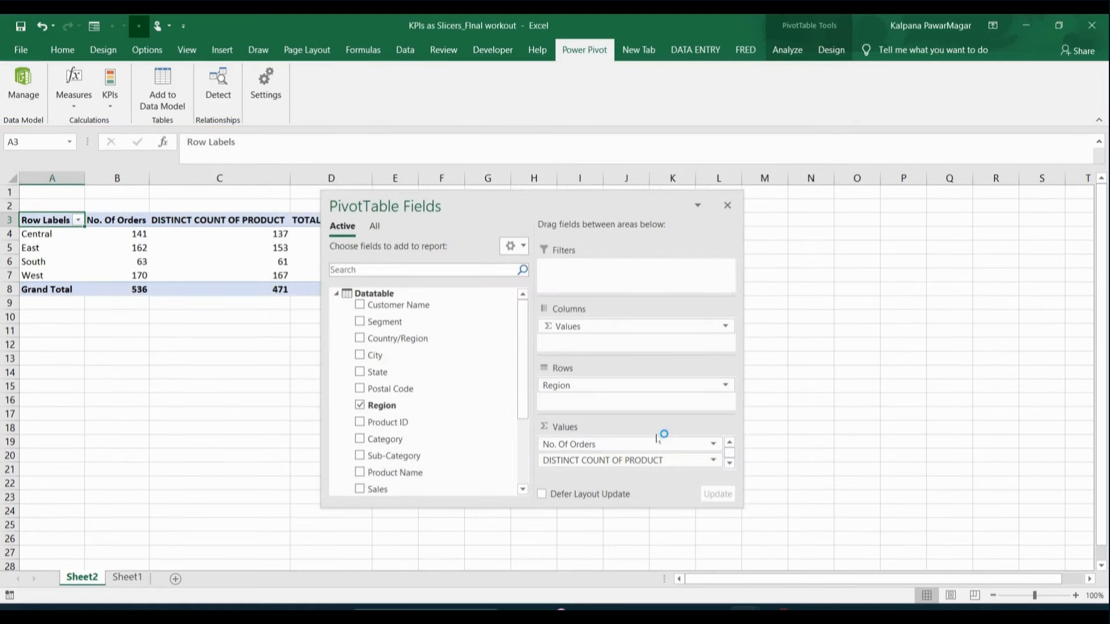
Move the PivotTable field list clear of the pivot table and copy the three measure headers in B3:D3
{"action": "left_click_drag", "start_coordinate": [529, 203], "coordinate": [650, 205]}
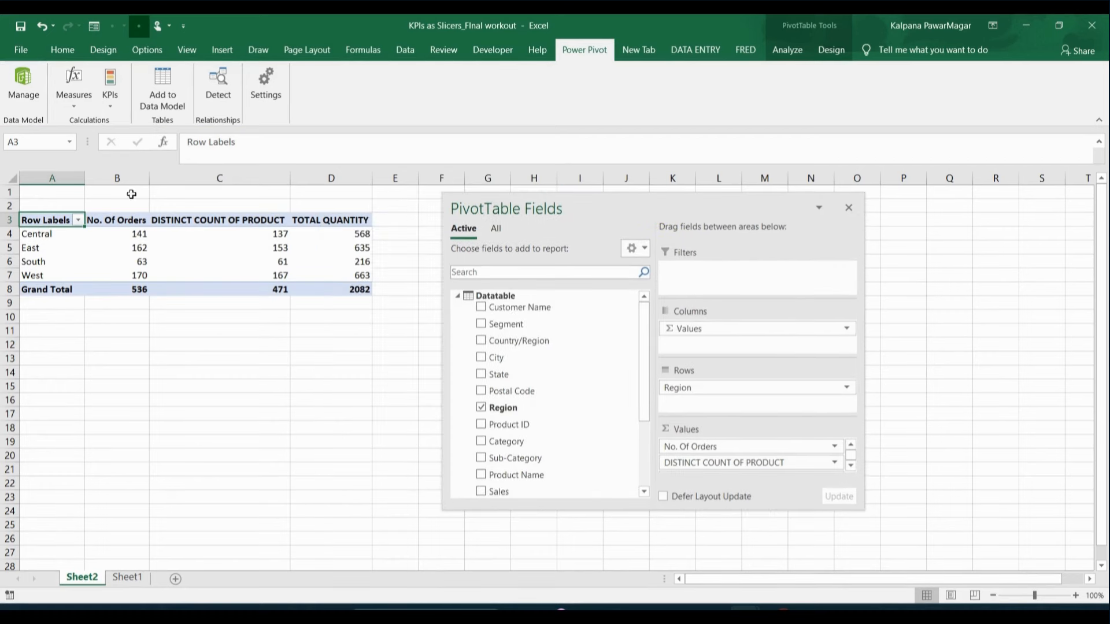
{"action": "left_click_drag", "start_coordinate": [109, 222], "coordinate": [306, 220]}
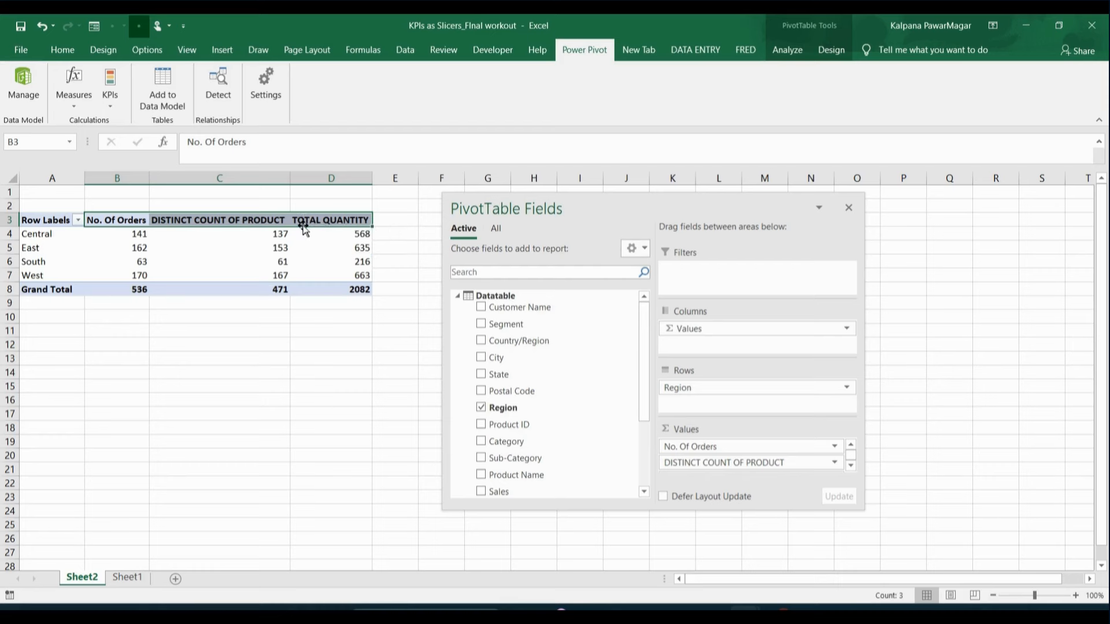
{"action": "left_click_drag", "start_coordinate": [608, 221], "coordinate": [746, 248]}
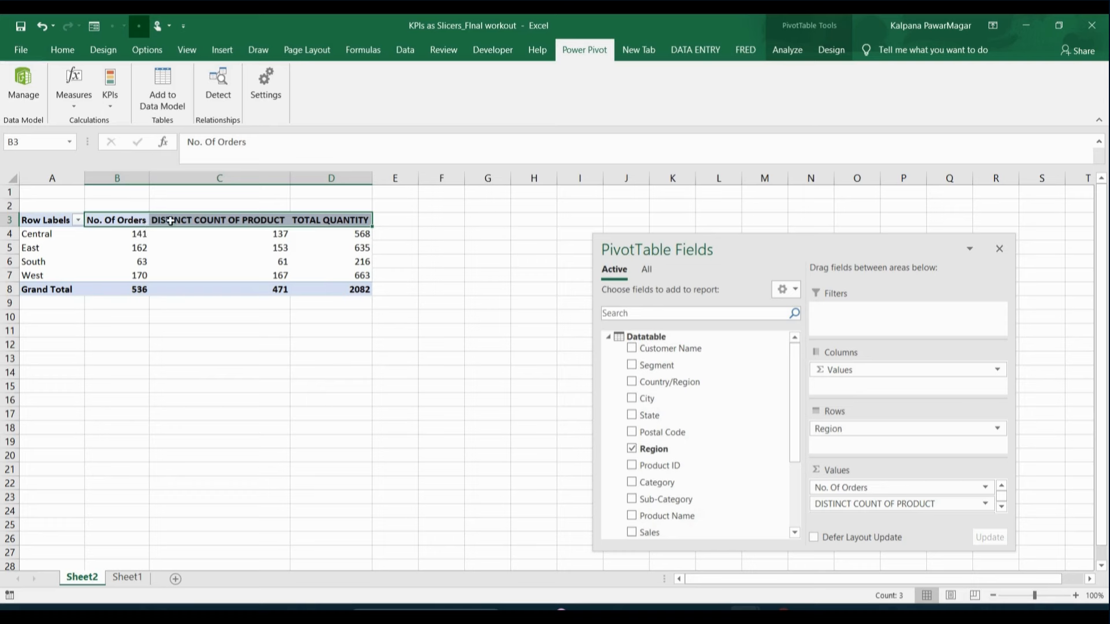
{"action": "key", "text": "ctrl+c"}
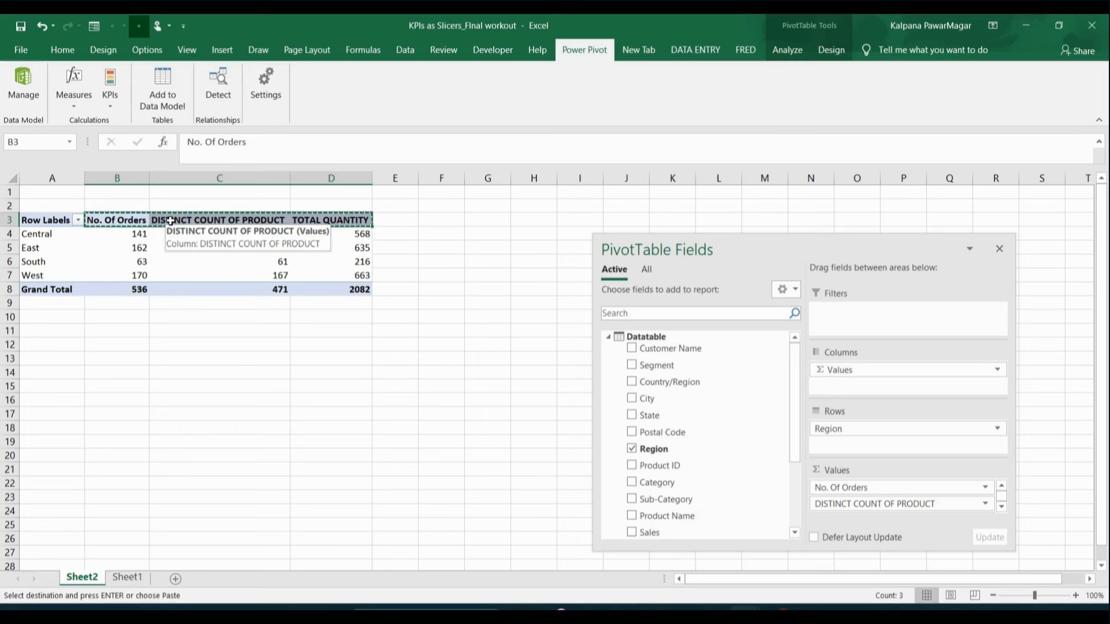
Paste the copied headers vertically from G2 as values and number formats, using Transpose
{"action": "left_click", "coordinate": [485, 205]}
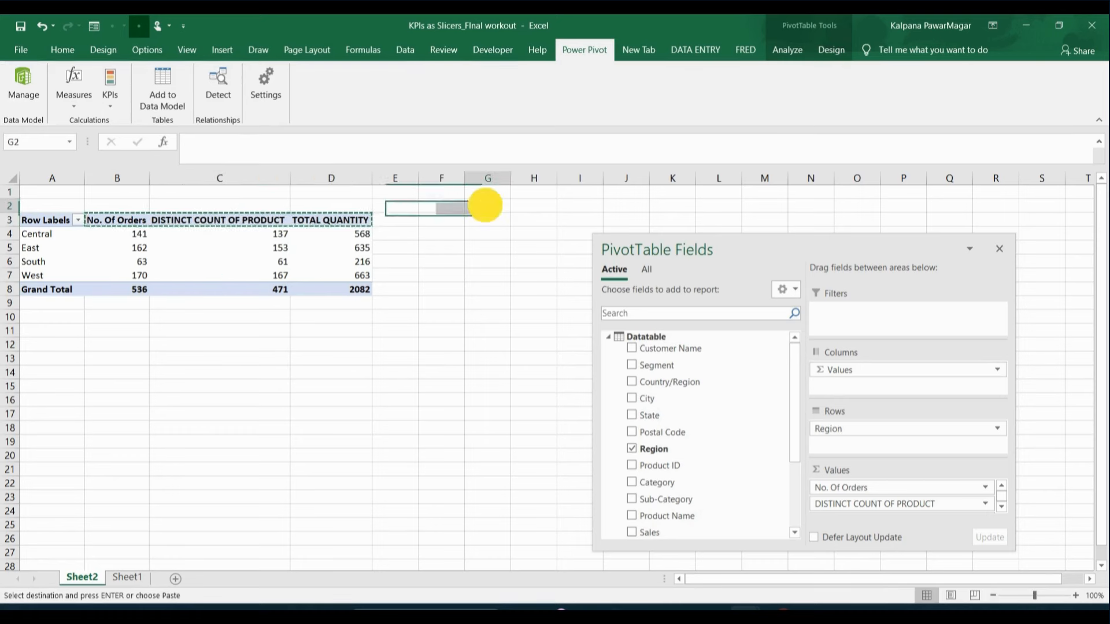
{"action": "right_click", "coordinate": [485, 206]}
{"action": "left_click", "coordinate": [535, 286]}
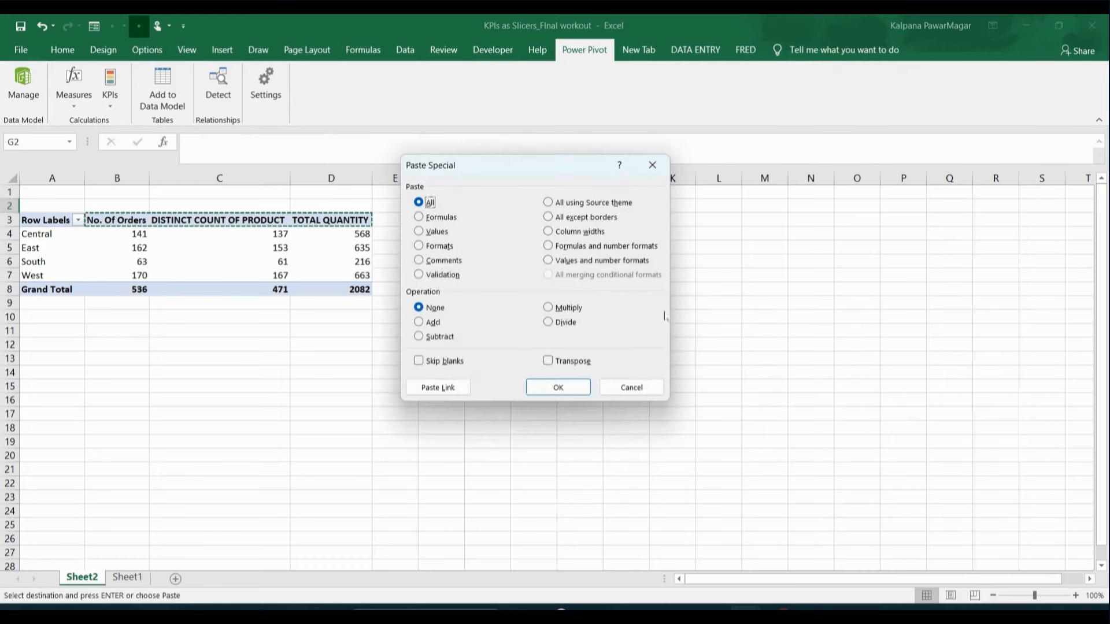
{"action": "left_click", "coordinate": [549, 261]}
{"action": "left_click", "coordinate": [548, 362]}
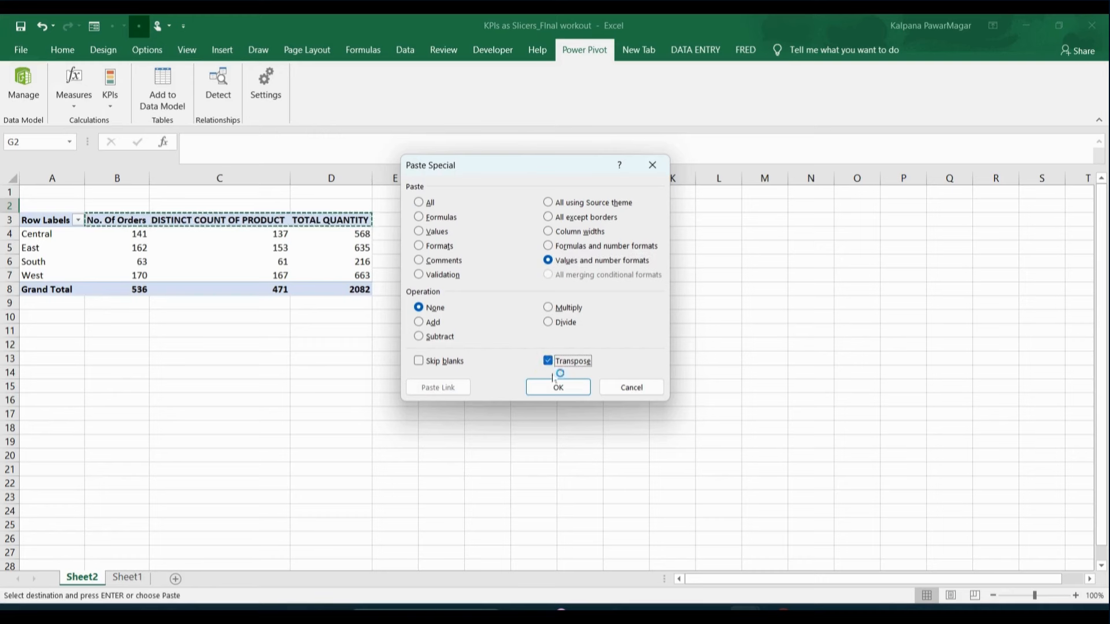
{"action": "left_click", "coordinate": [553, 388]}
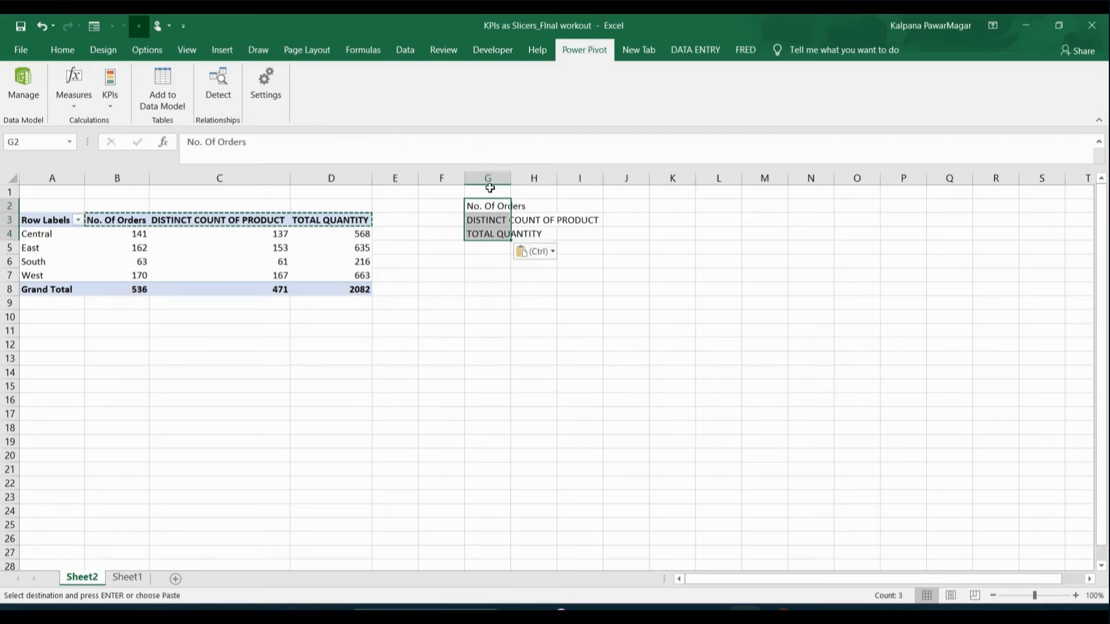
Enter the bold heading "DROPDOWN" in G1 above the pasted list and fit column G to its contents
{"action": "left_click", "coordinate": [490, 190]}
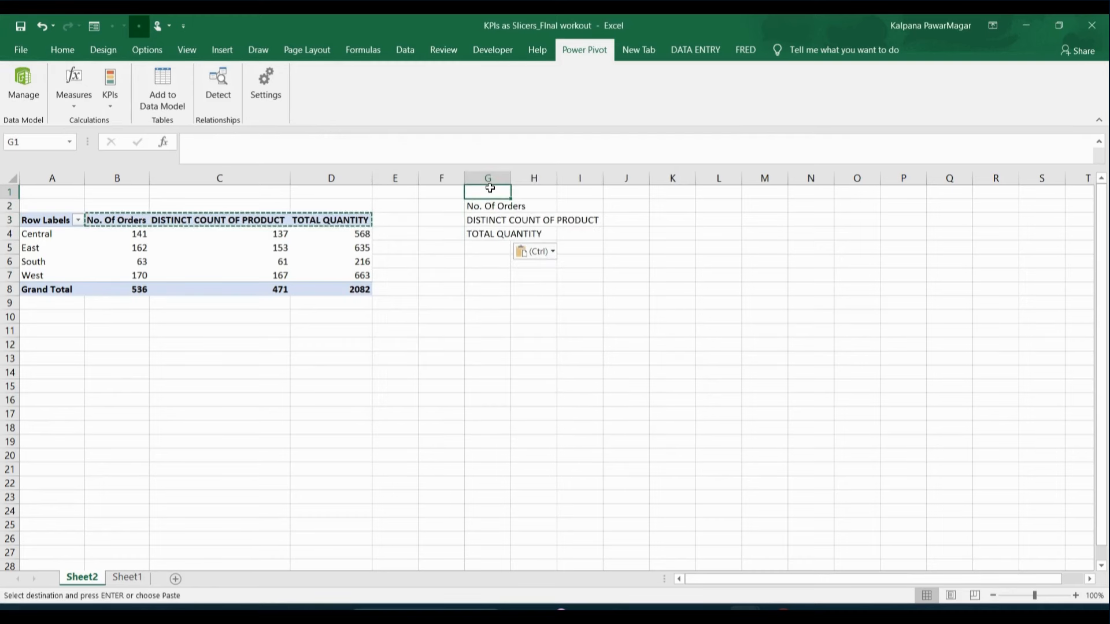
{"action": "type", "text": "DROPDOWN"}
{"action": "key", "text": "ctrl+Return"}
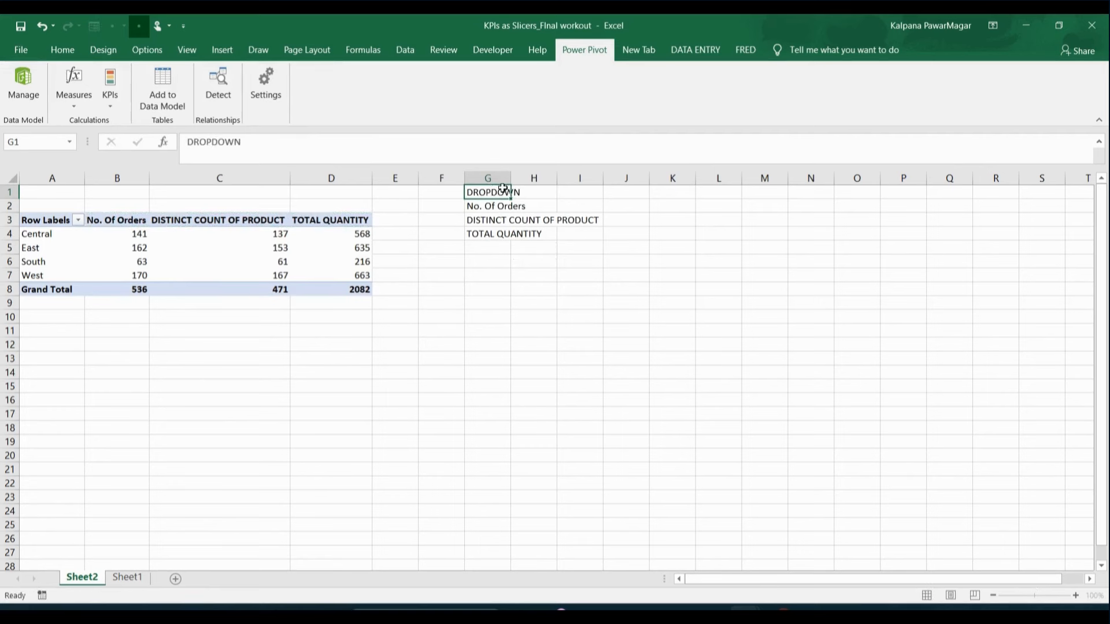
{"action": "key", "text": "Down"}
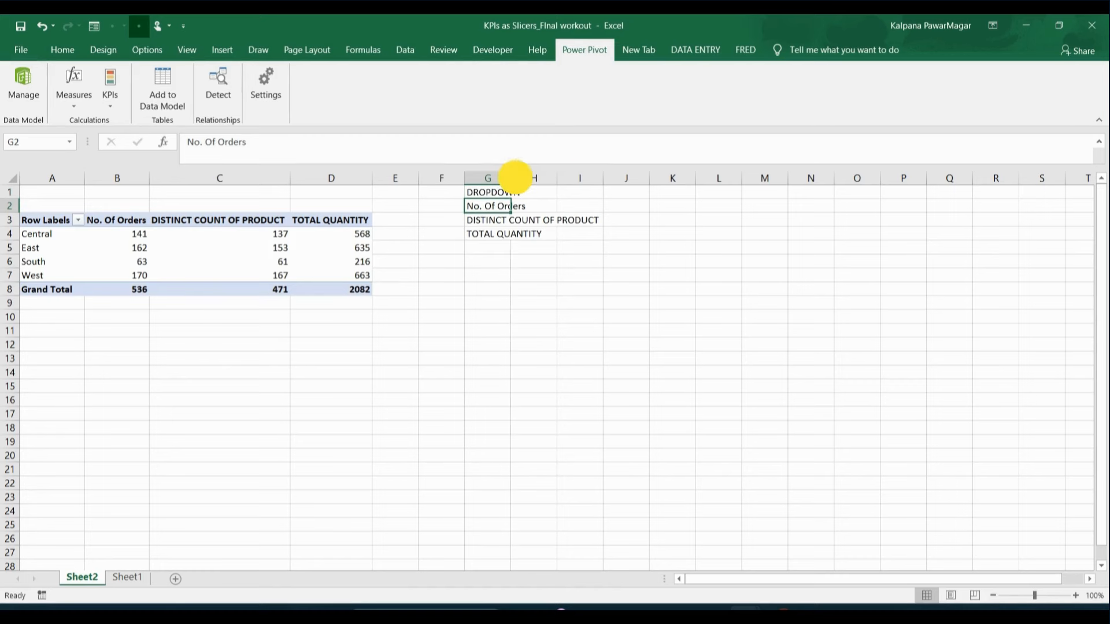
{"action": "double_click", "coordinate": [512, 177]}
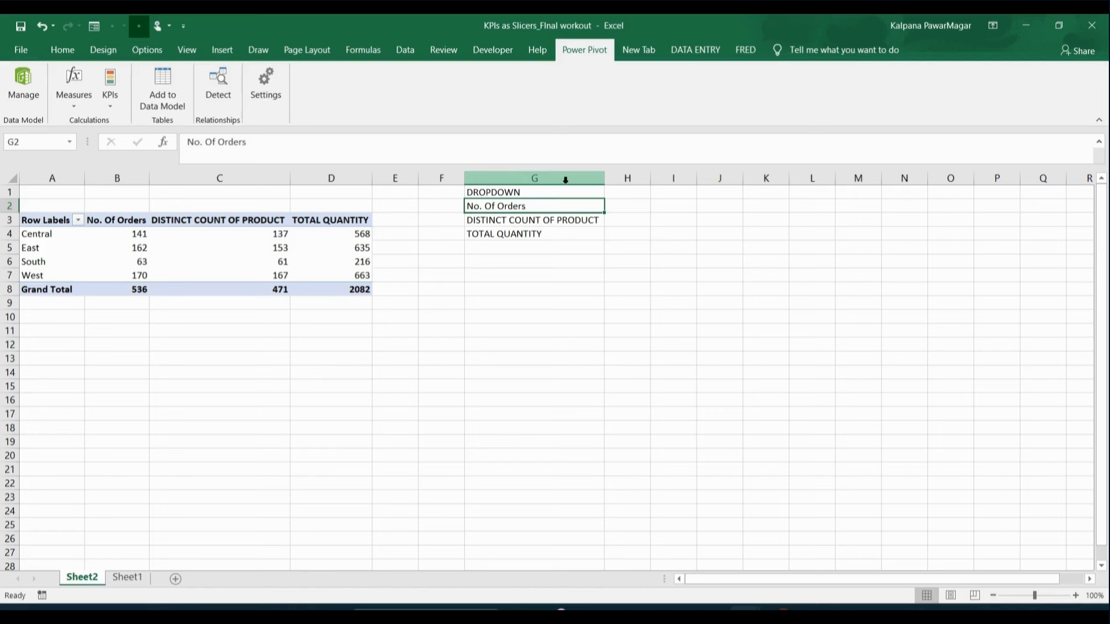
{"action": "left_click", "coordinate": [507, 191]}
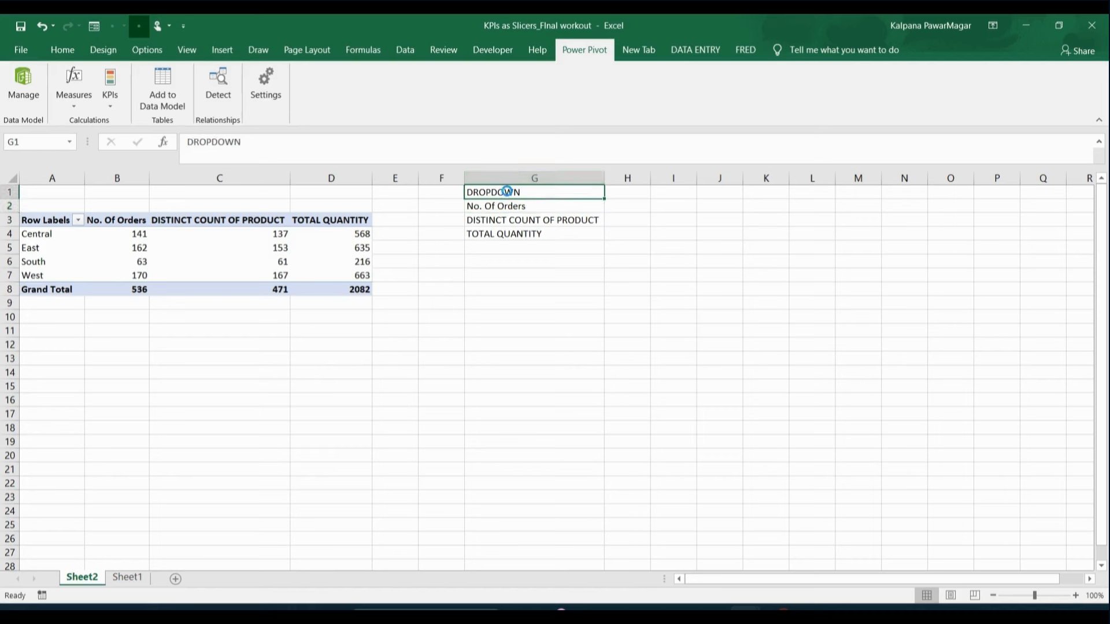
{"action": "key", "text": "ctrl+b"}
Replace the list entries in G2:G4 with "ORDER COUNT", "PRODUCT COUNT" and "QUANTITY SOLD"
{"action": "left_click", "coordinate": [516, 205]}
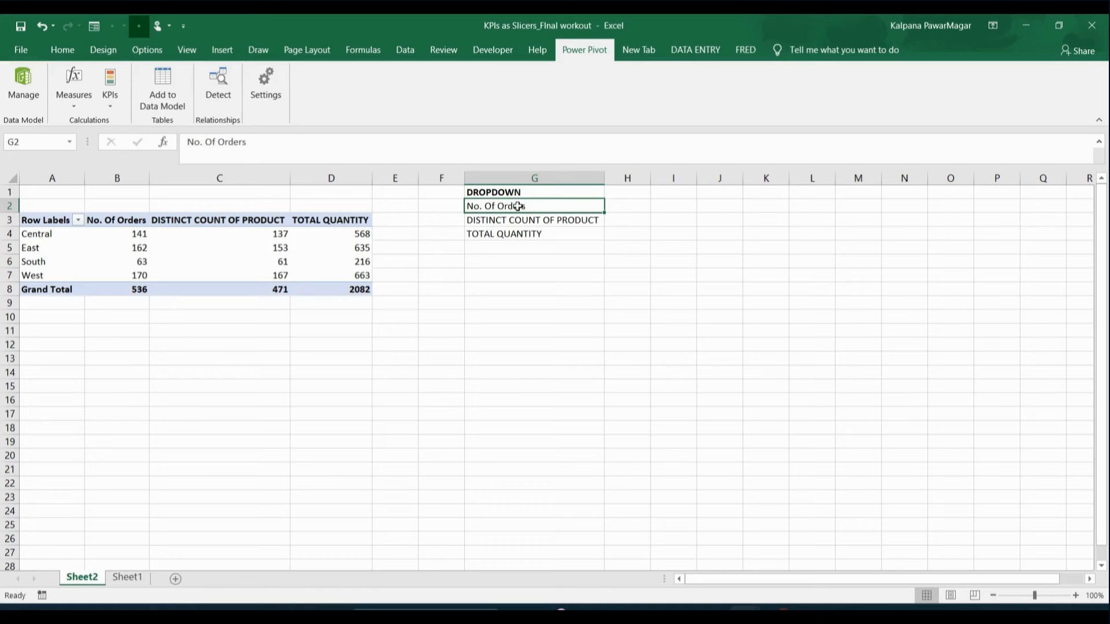
{"action": "key", "text": "BackSpace"}
{"action": "type", "text": "ORDER"}
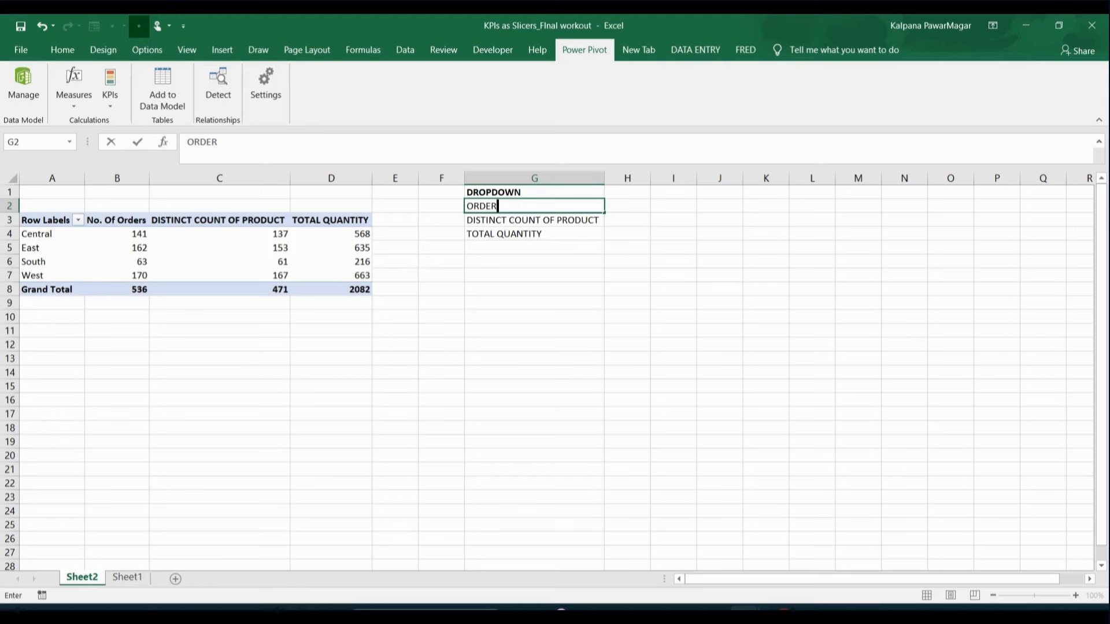
{"action": "type", "text": " COUNT"}
{"action": "left_click", "coordinate": [510, 225]}
{"action": "type", "text": "PRODUCT"}
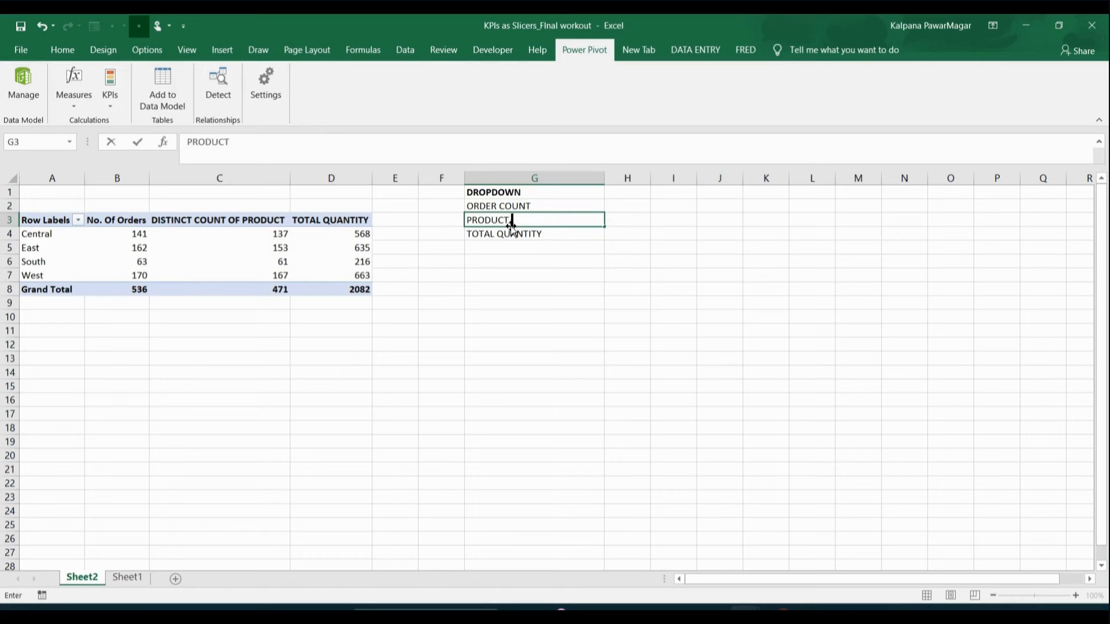
{"action": "type", "text": " COUNT"}
{"action": "left_click", "coordinate": [505, 237]}
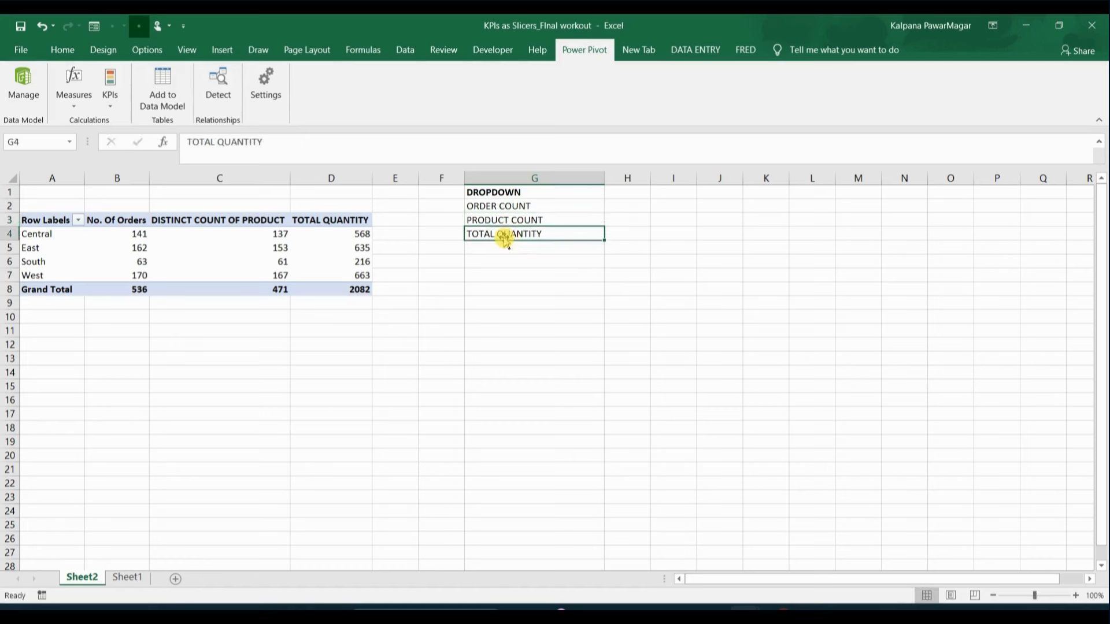
{"action": "type", "text": "QUA"}
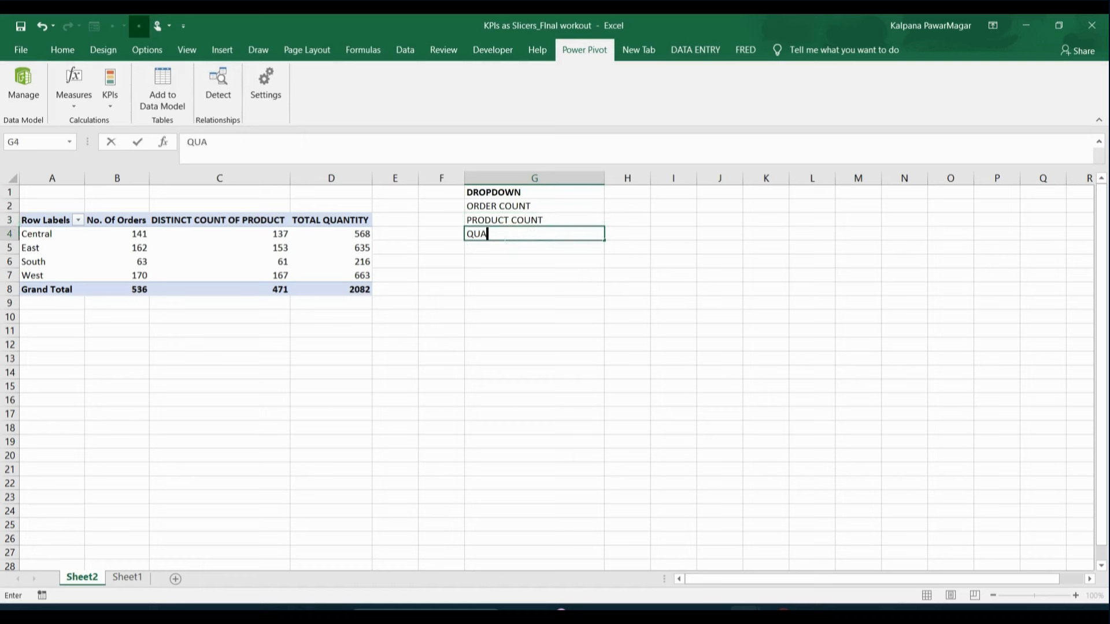
{"action": "type", "text": "NTITY SOLD"}
{"action": "key", "text": "Return"}
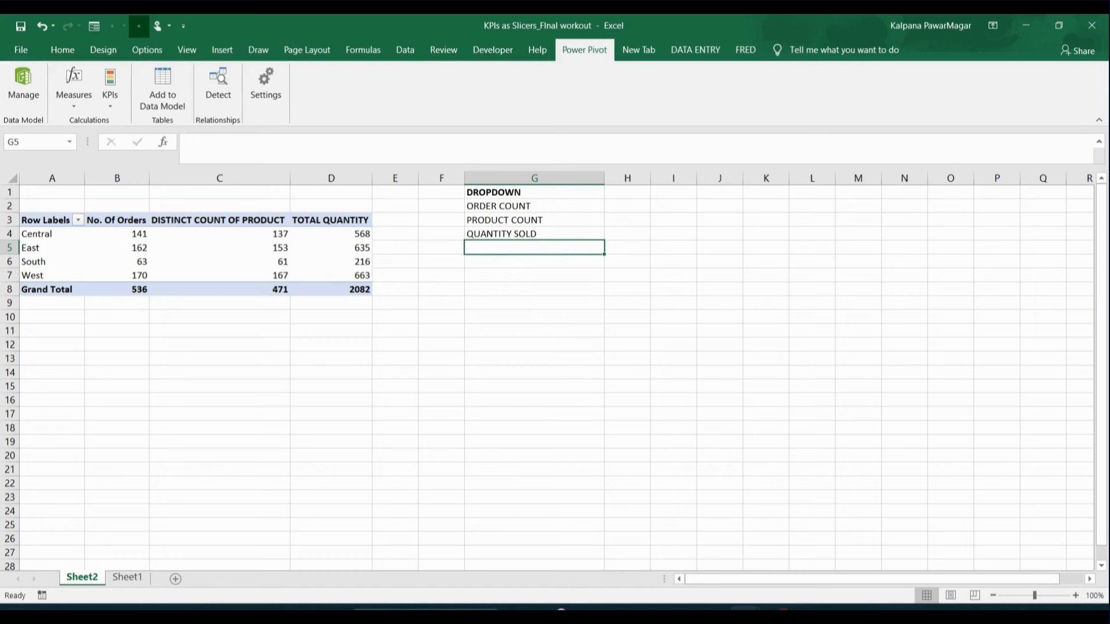
Convert the list in G1:G4 to a table with headers and name the table "DROPDOWN"
{"action": "left_click", "coordinate": [521, 203]}
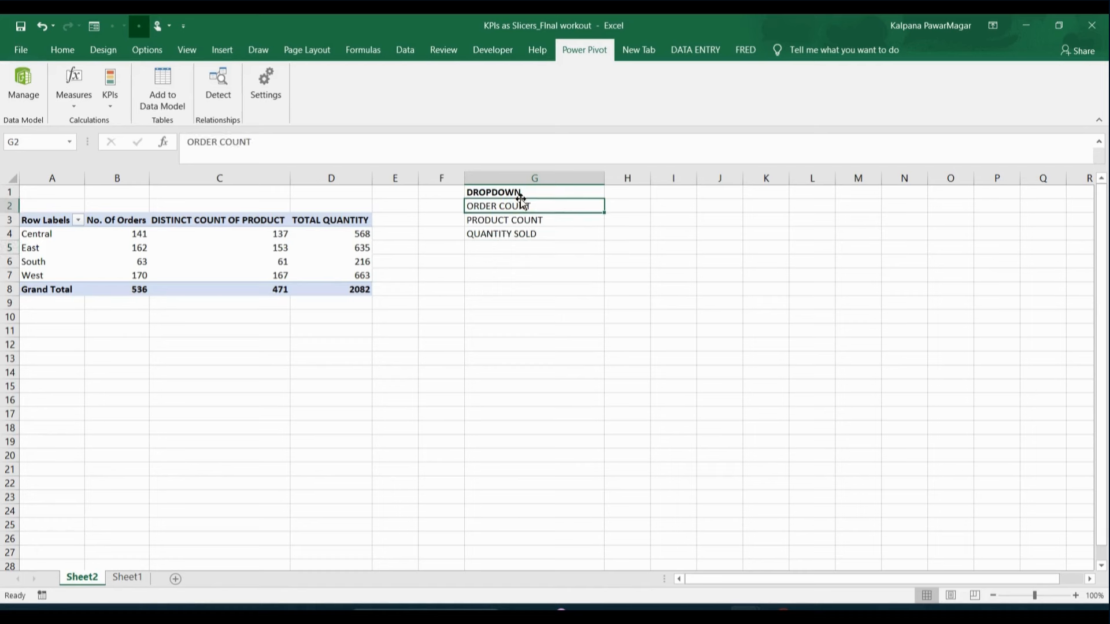
{"action": "key", "text": "ctrl+t"}
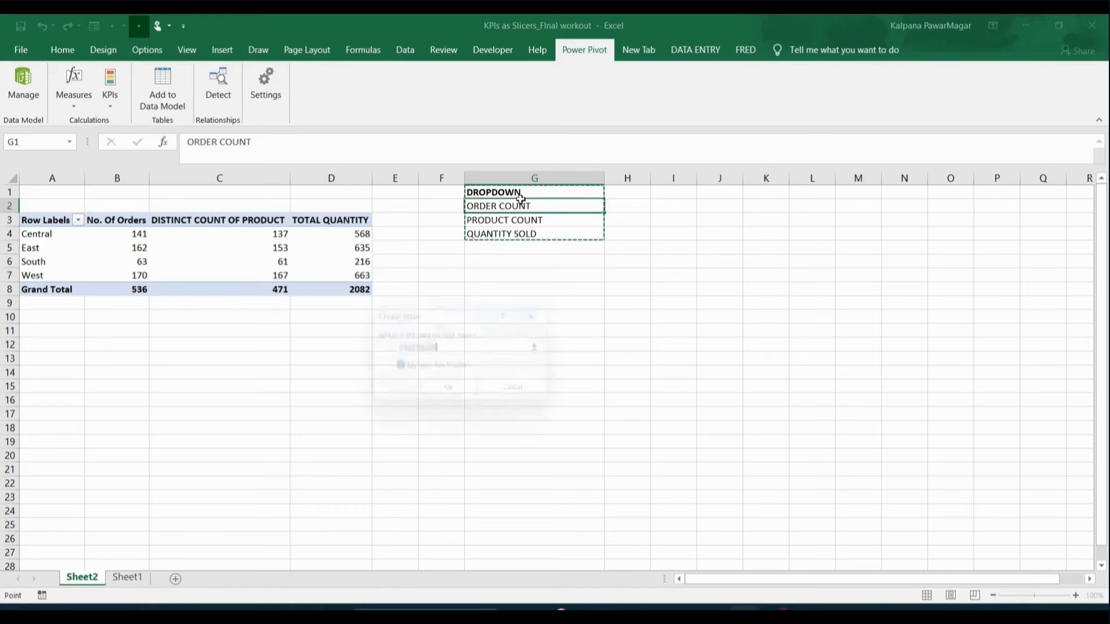
{"action": "left_click", "coordinate": [453, 396]}
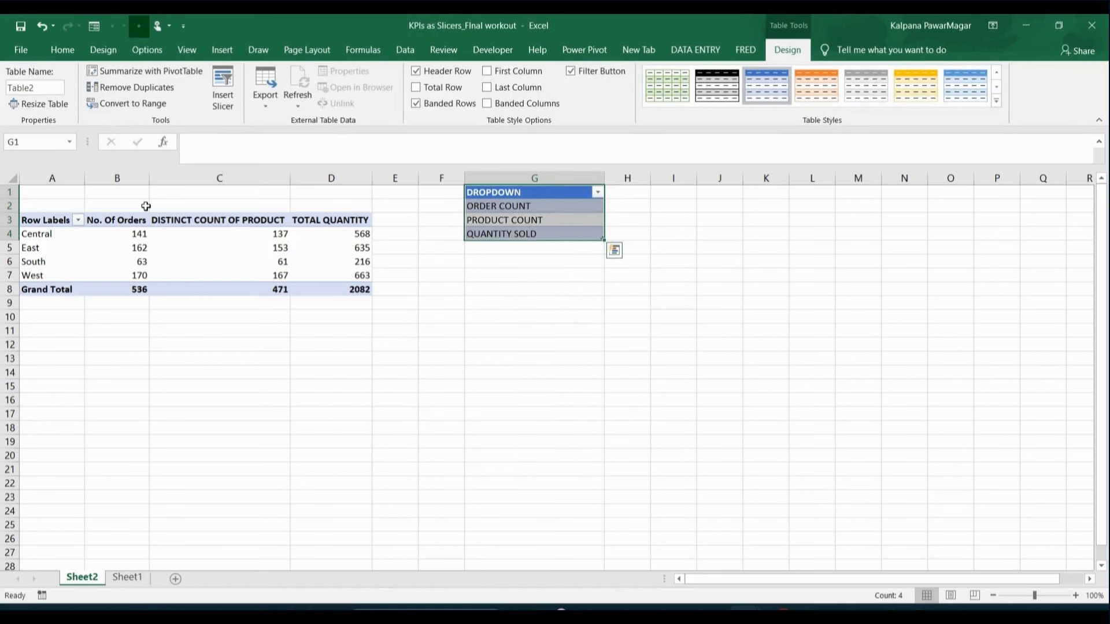
{"action": "left_click", "coordinate": [49, 85]}
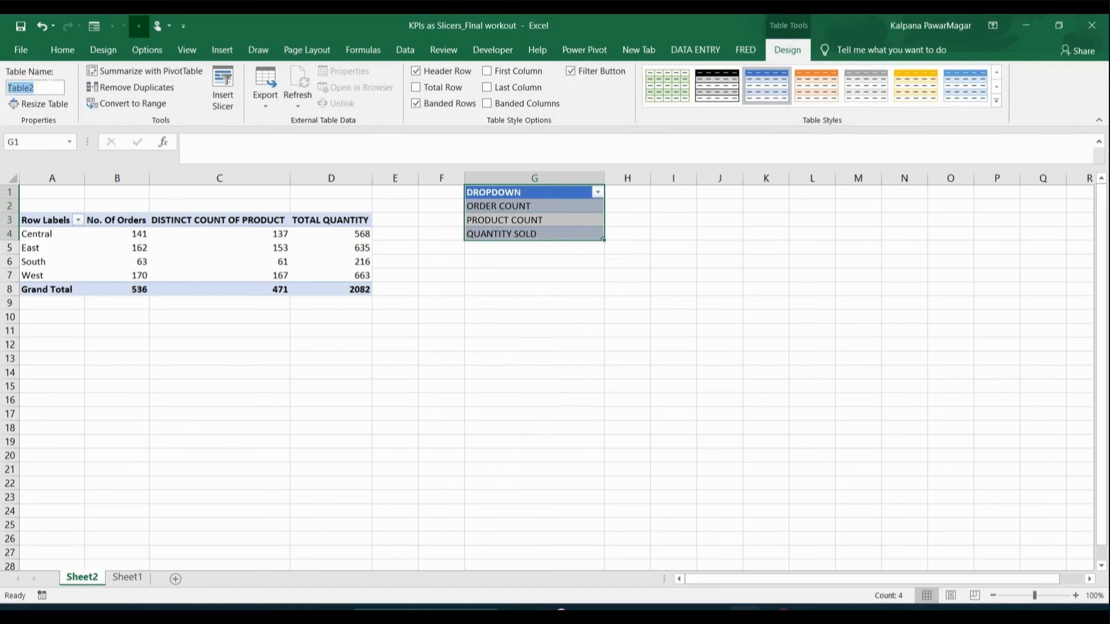
{"action": "type", "text": "DROPDOWN"}
{"action": "key", "text": "Return"}
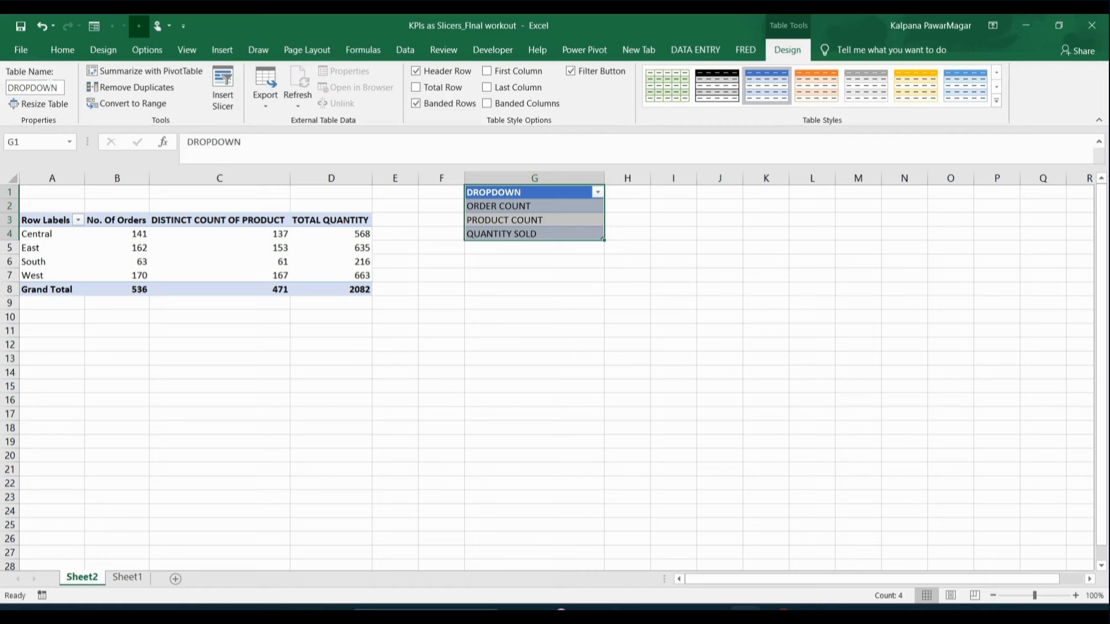
Add the DROPDOWN table to the Data Model and view the Datatable sheet in the Power Pivot window
{"action": "left_click", "coordinate": [596, 51]}
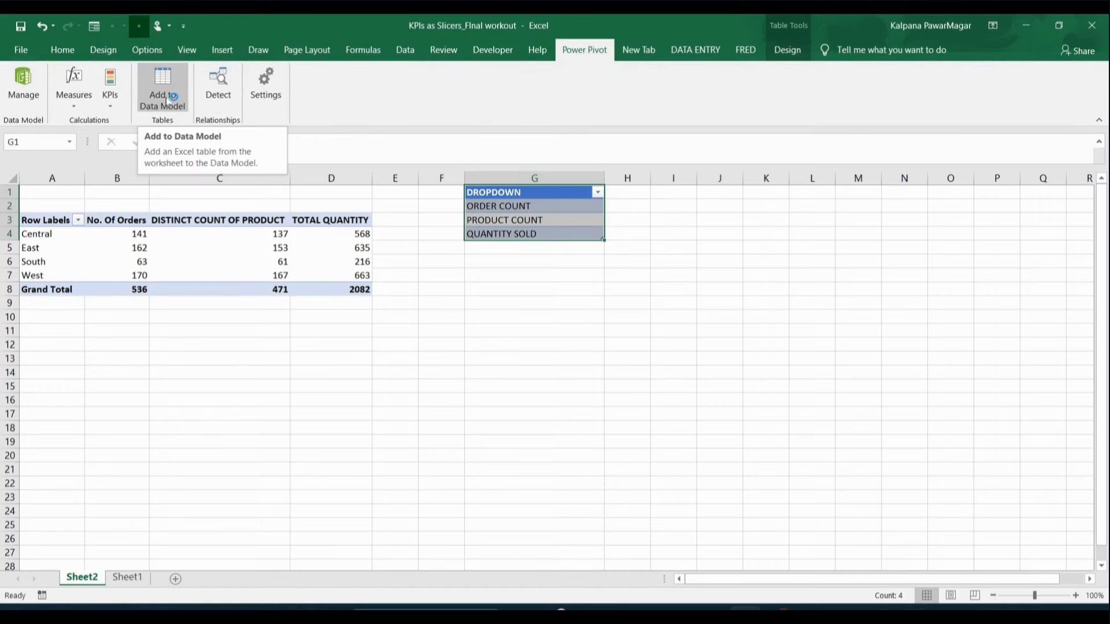
{"action": "left_click", "coordinate": [166, 100]}
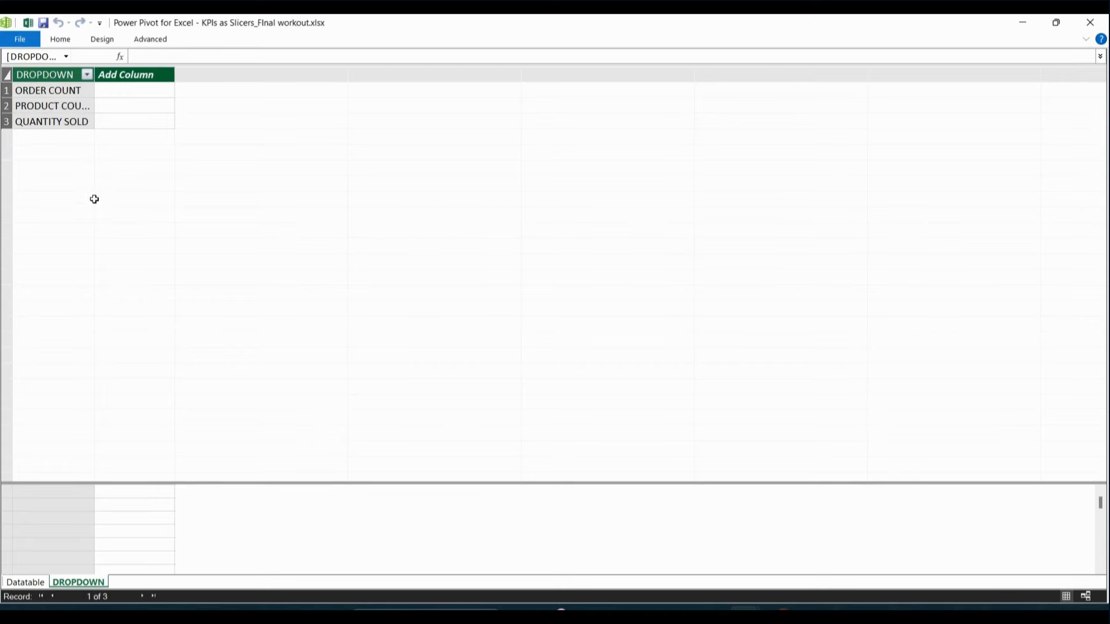
{"action": "left_click", "coordinate": [28, 583]}
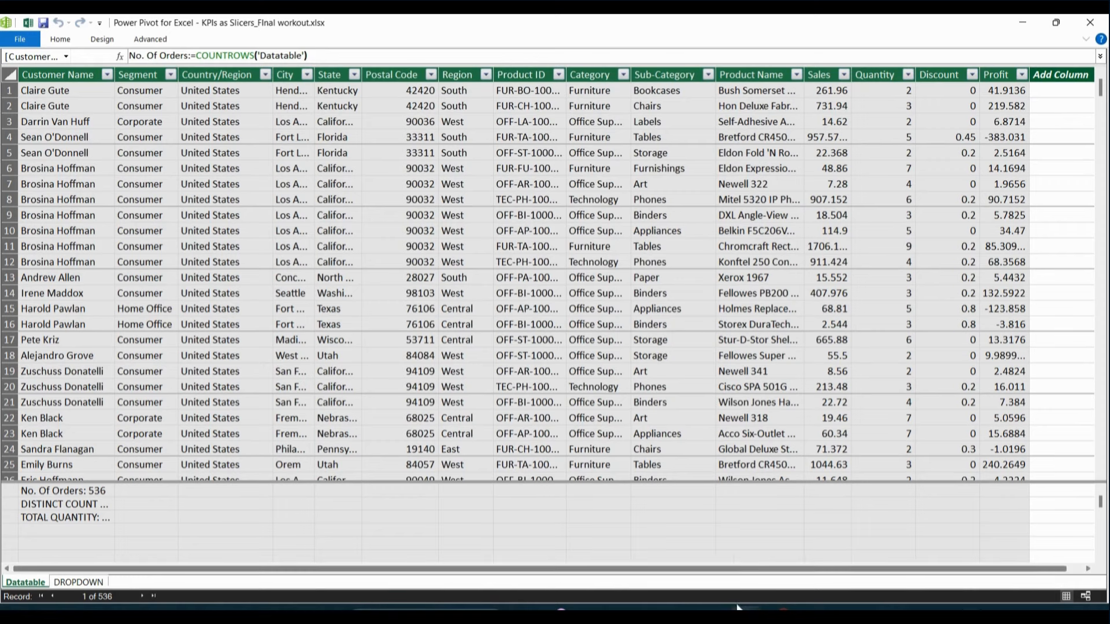
Switch back to the Excel workbook and select a value cell in the pivot table to show its field list
{"action": "mouse_move", "coordinate": [737, 594]}
{"action": "left_click", "coordinate": [732, 563]}
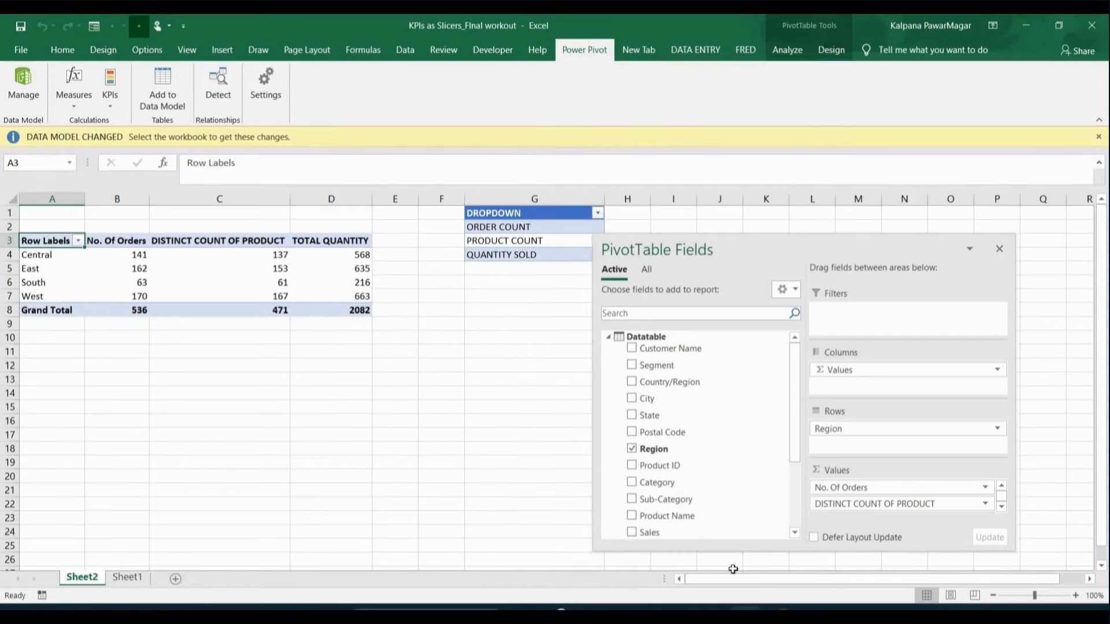
{"action": "left_click", "coordinate": [390, 385]}
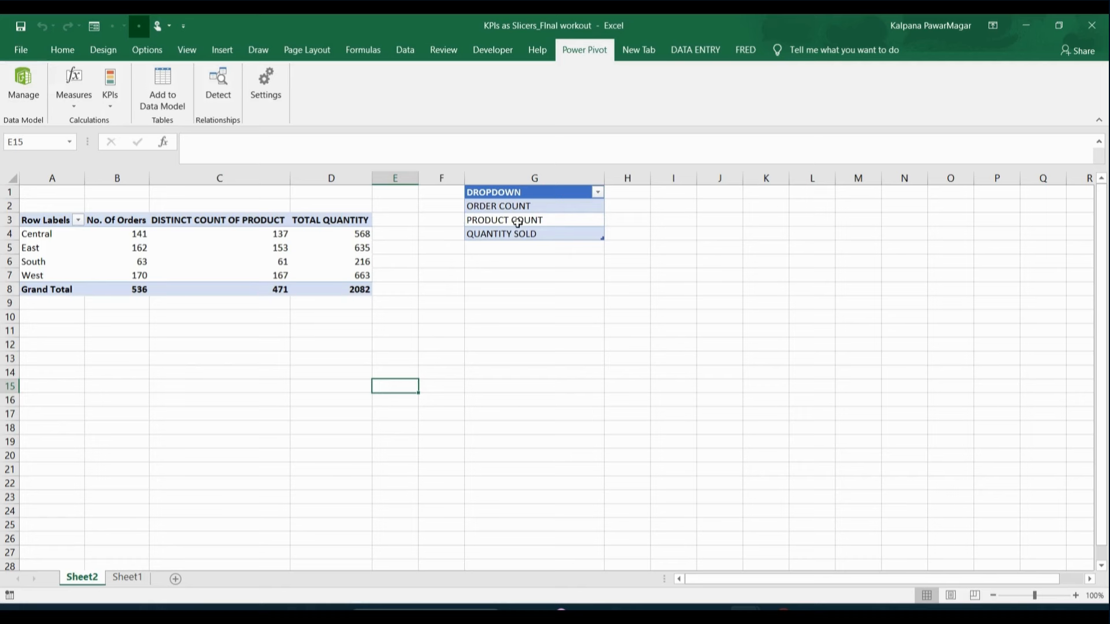
{"action": "left_click", "coordinate": [335, 261]}
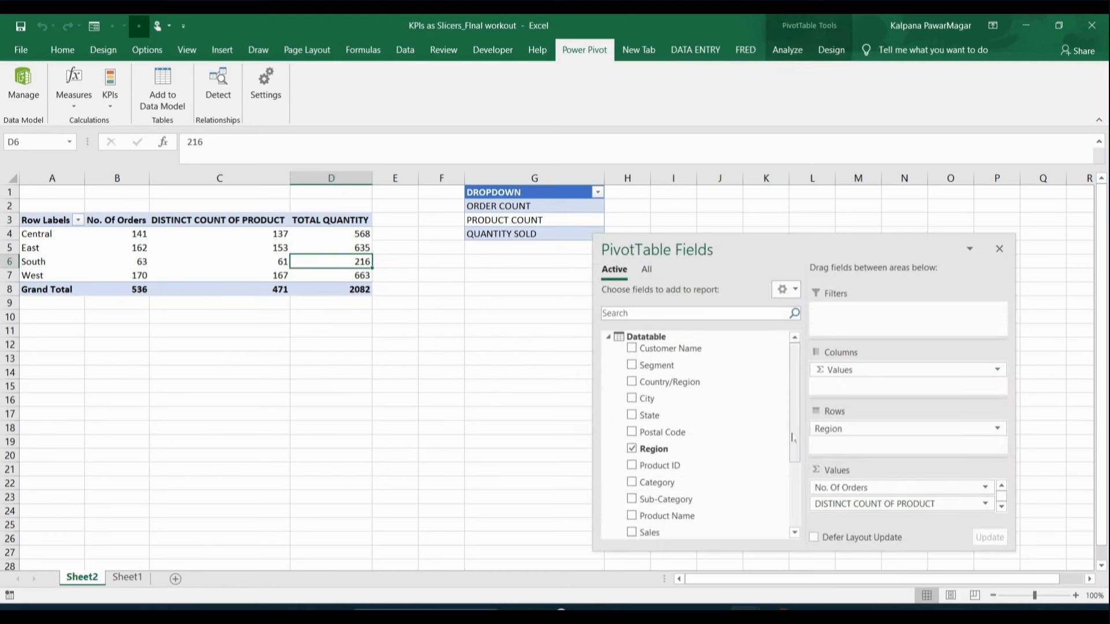
Add the DROPDOWN field of the DROPDOWN table as a slicer and place it just below the pivot table, around columns D to G
{"action": "left_click", "coordinate": [648, 270]}
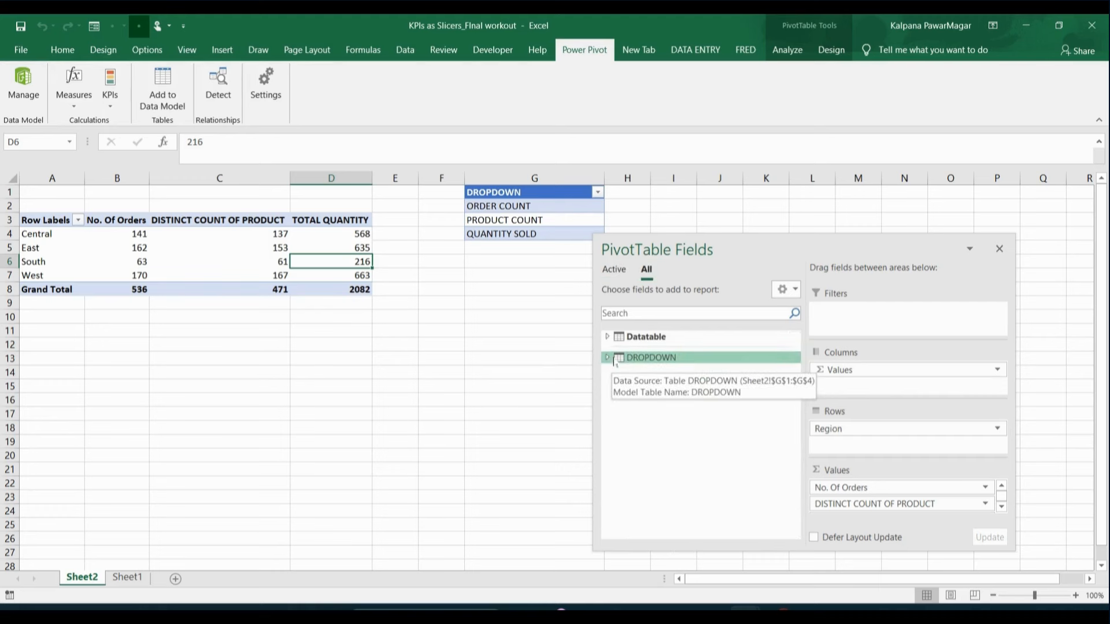
{"action": "left_click", "coordinate": [607, 359]}
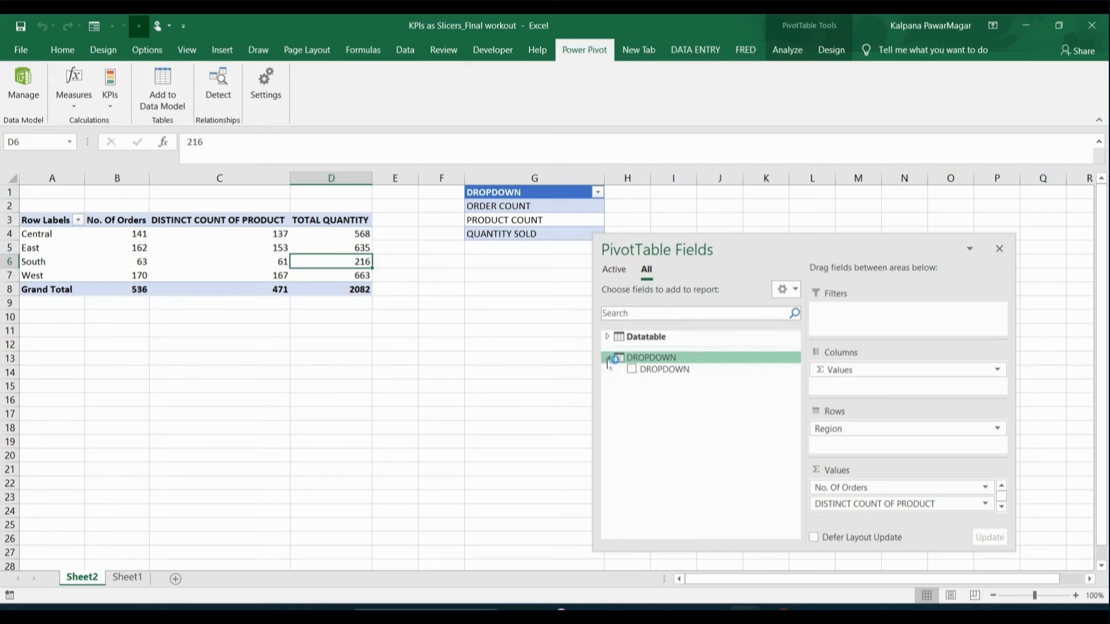
{"action": "right_click", "coordinate": [656, 371]}
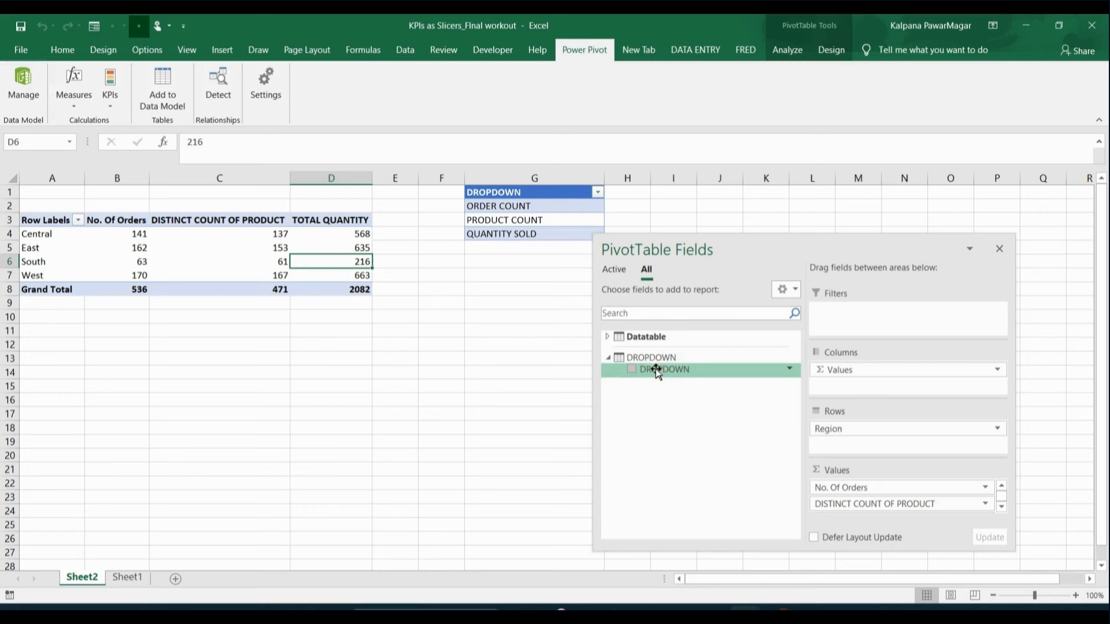
{"action": "right_click", "coordinate": [657, 371]}
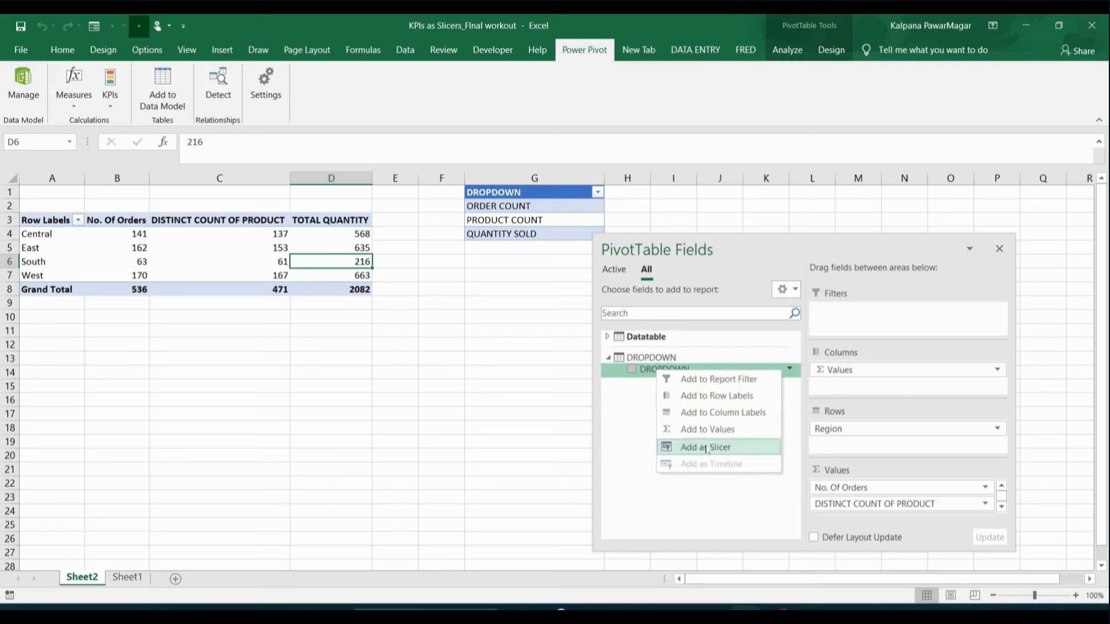
{"action": "left_click", "coordinate": [707, 449]}
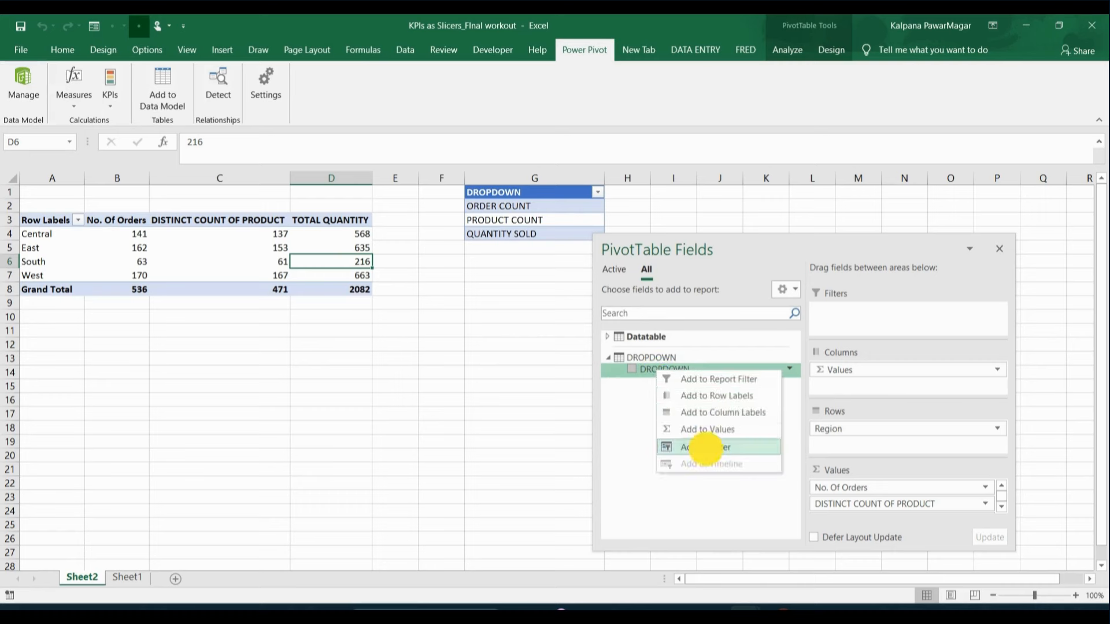
{"action": "left_click_drag", "start_coordinate": [549, 298], "coordinate": [409, 314]}
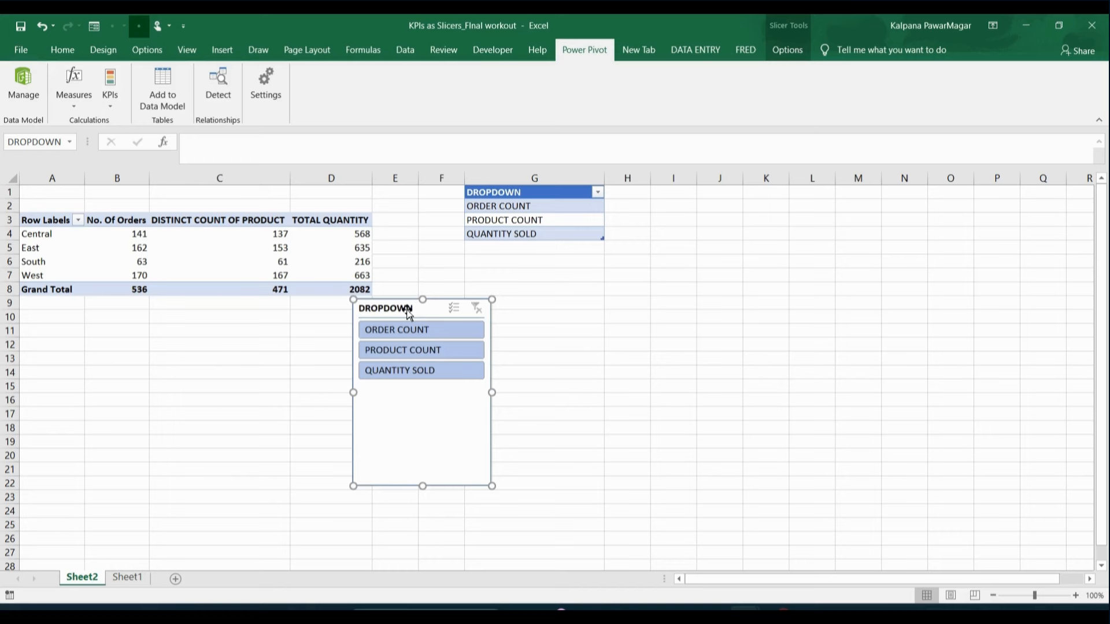
Try the DROPDOWN slicer with ORDER COUNT and PRODUCT COUNT, and clear its filter
{"action": "left_click", "coordinate": [410, 333]}
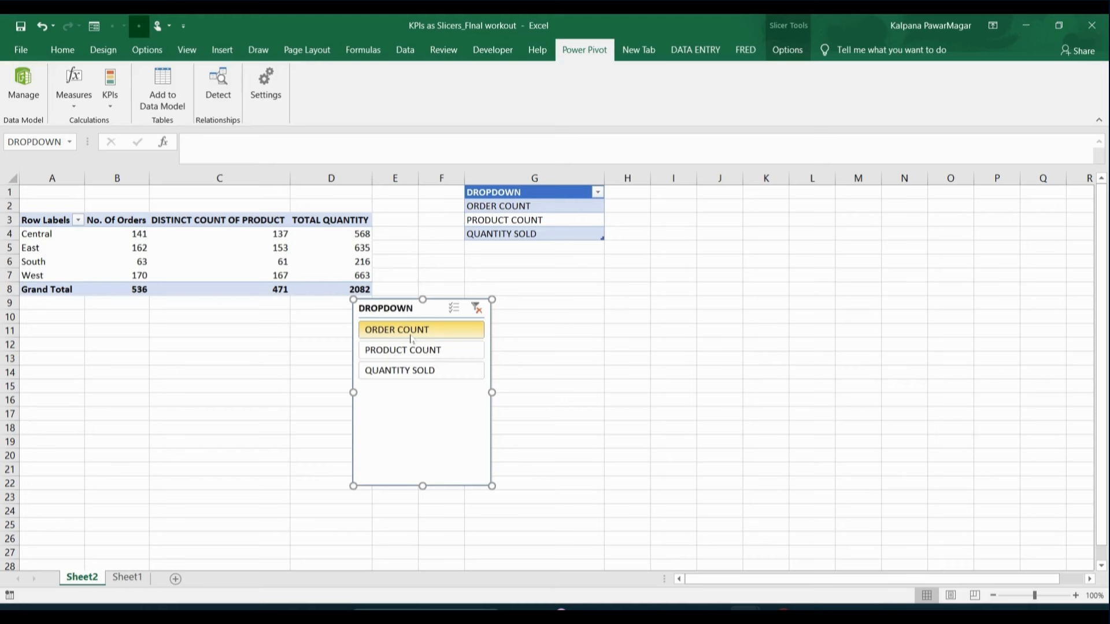
{"action": "left_click", "coordinate": [403, 350]}
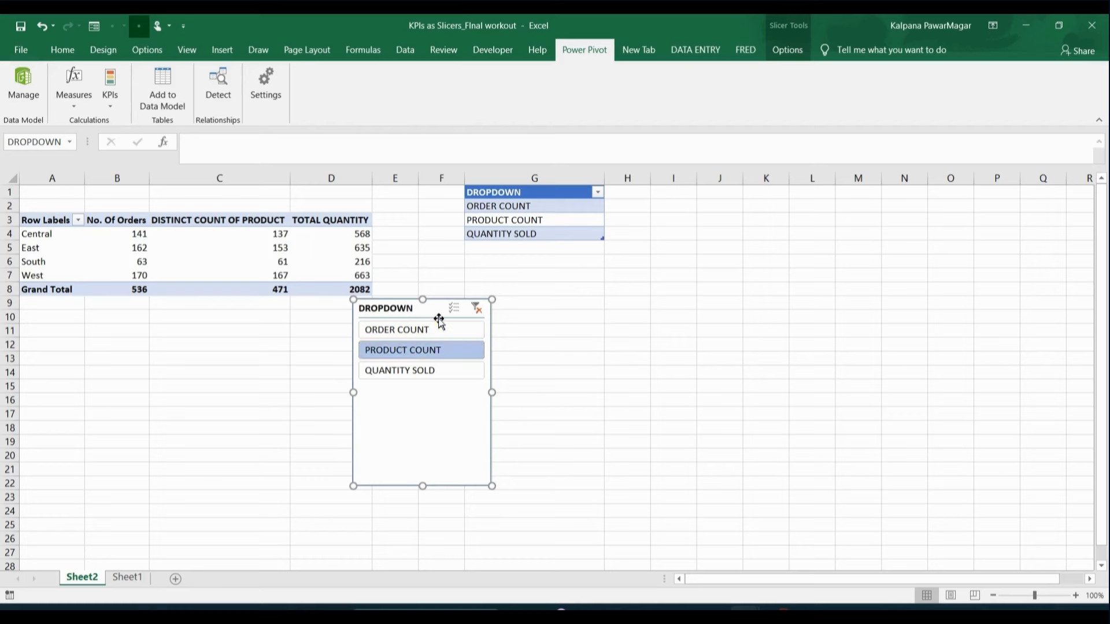
{"action": "left_click", "coordinate": [477, 310]}
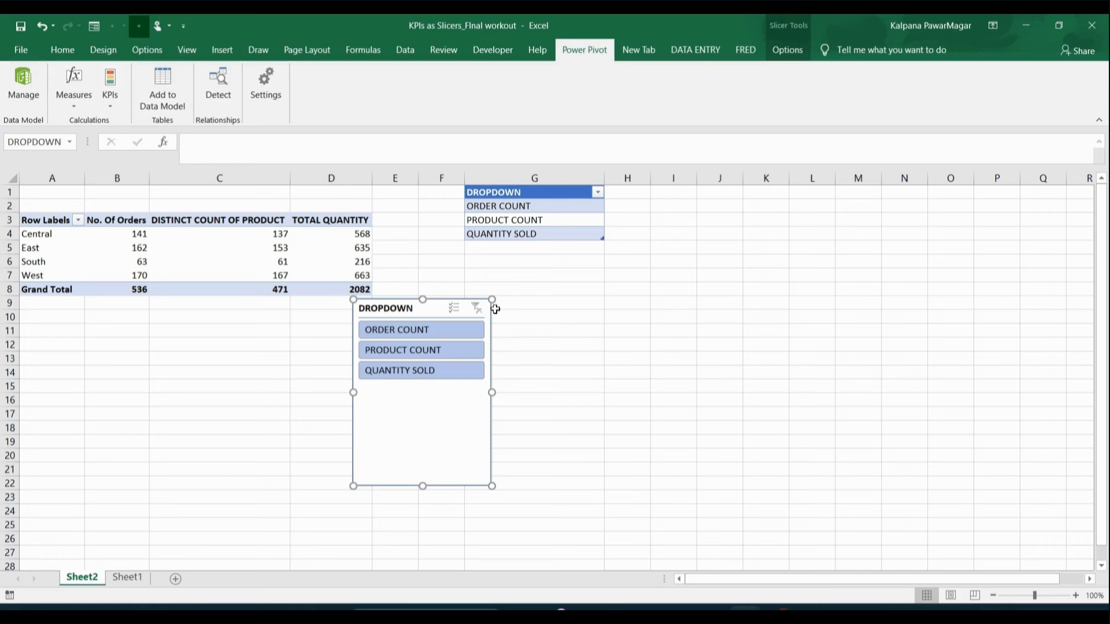
Start a new measure in the DROPDOWN table and name it "SLICER"
{"action": "left_click", "coordinate": [74, 106]}
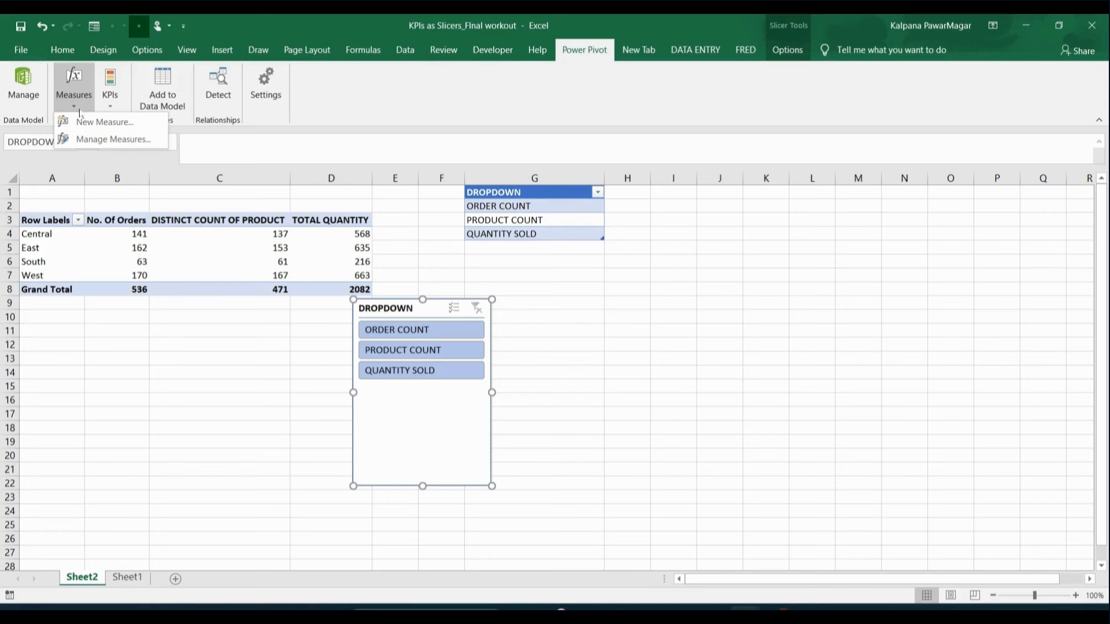
{"action": "left_click", "coordinate": [90, 122]}
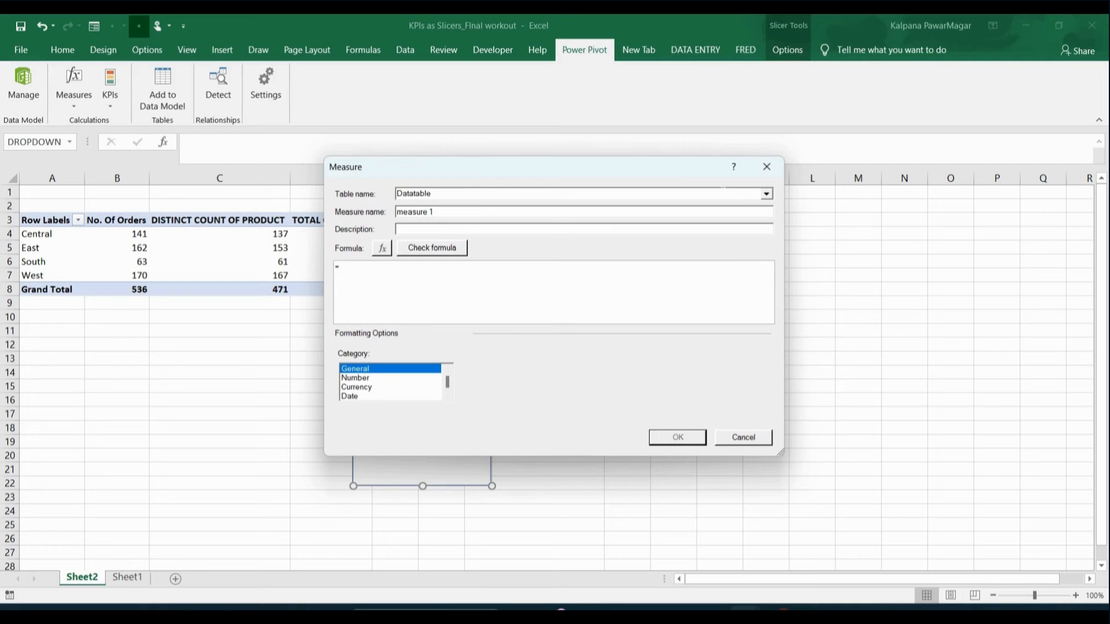
{"action": "left_click", "coordinate": [766, 195]}
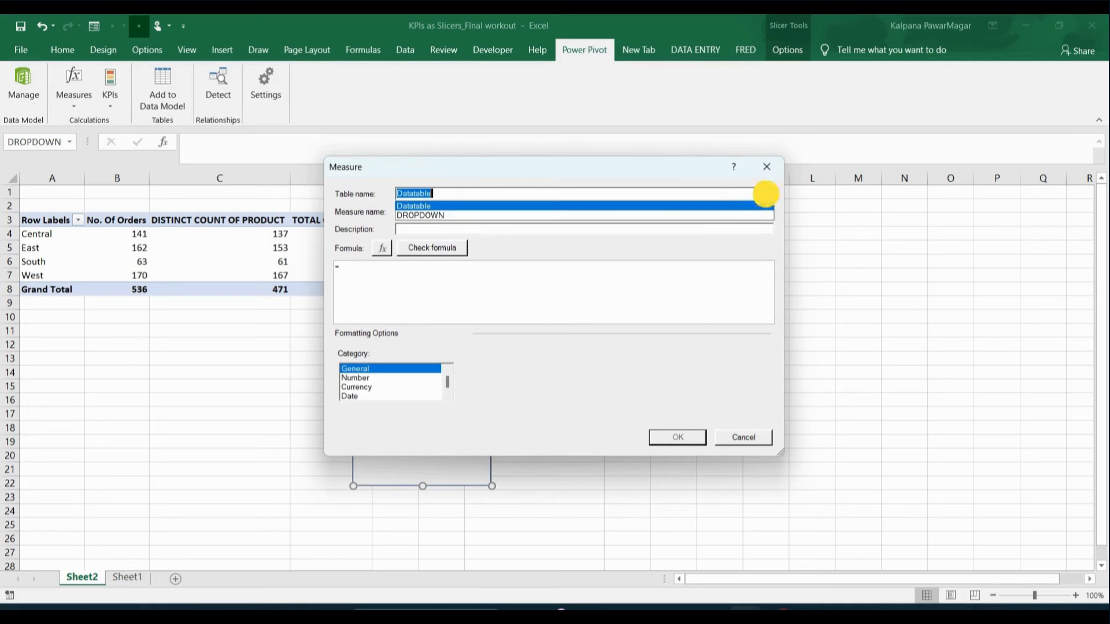
{"action": "left_click", "coordinate": [755, 216]}
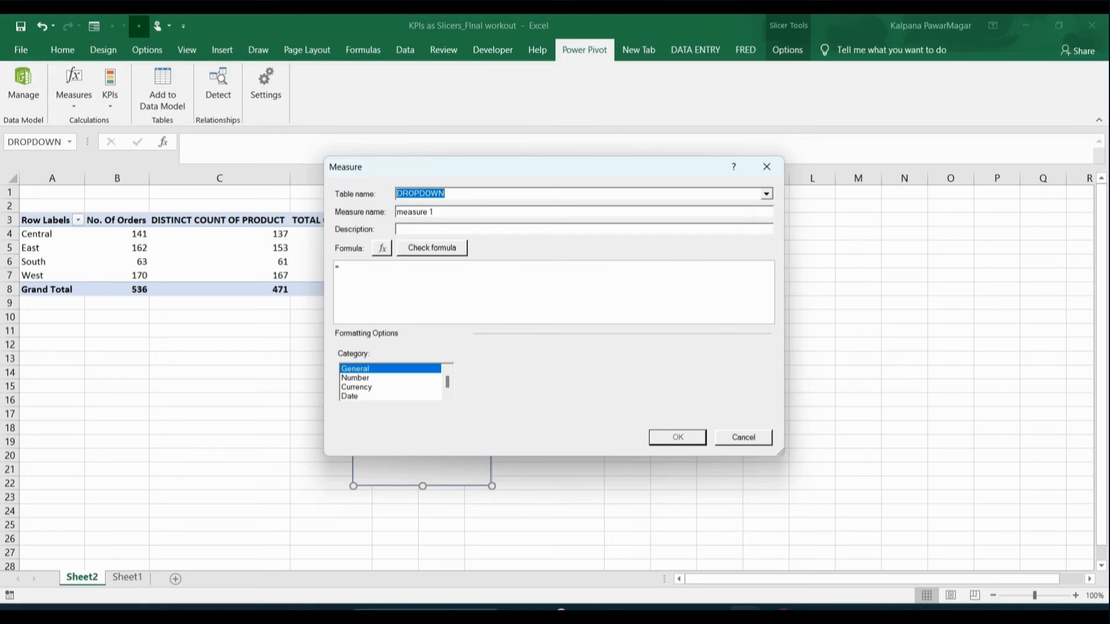
{"action": "left_click", "coordinate": [501, 284]}
{"action": "left_click", "coordinate": [395, 212]}
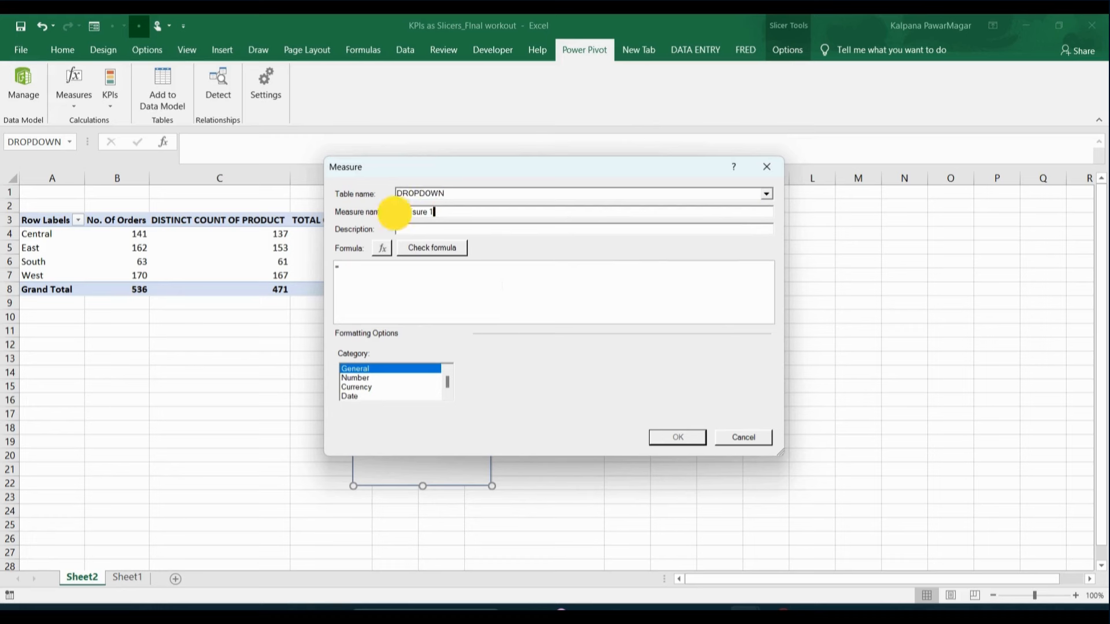
{"action": "double_click", "coordinate": [395, 213]}
{"action": "key", "text": "BackSpace"}
{"action": "type", "text": "SLICE"}
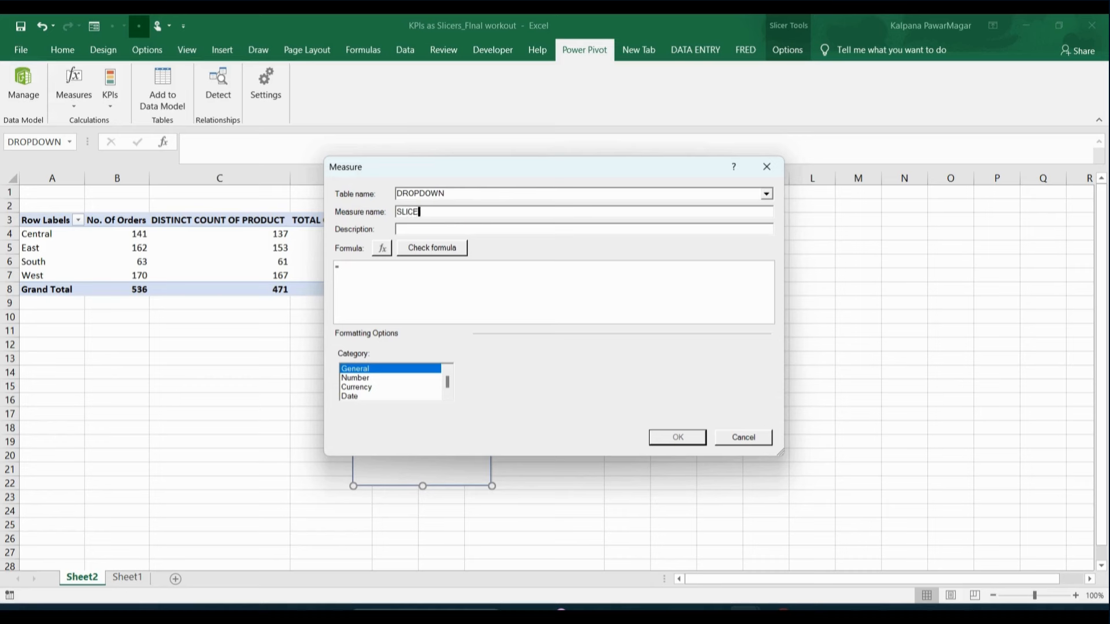
{"action": "type", "text": "R"}
Enter =VALUES(DROPDOWN[DROPDOWN]) as the SLICER measure's formula, check it for errors and save the measure
{"action": "left_click", "coordinate": [378, 282]}
{"action": "type", "text": "VALUES"}
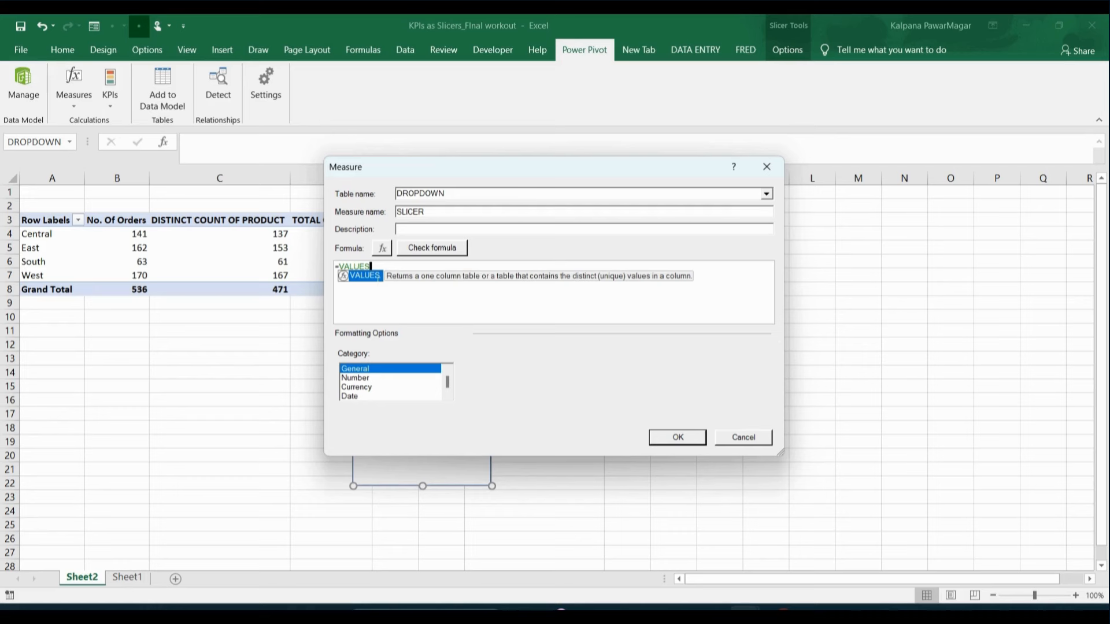
{"action": "type", "text": "(D"}
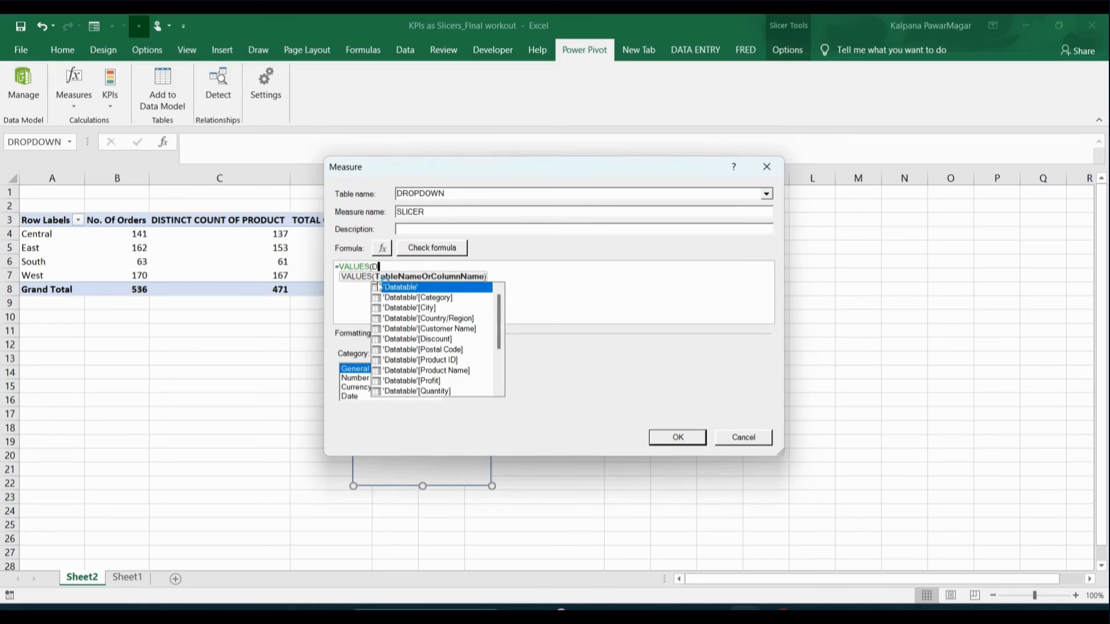
{"action": "type", "text": "ROP"}
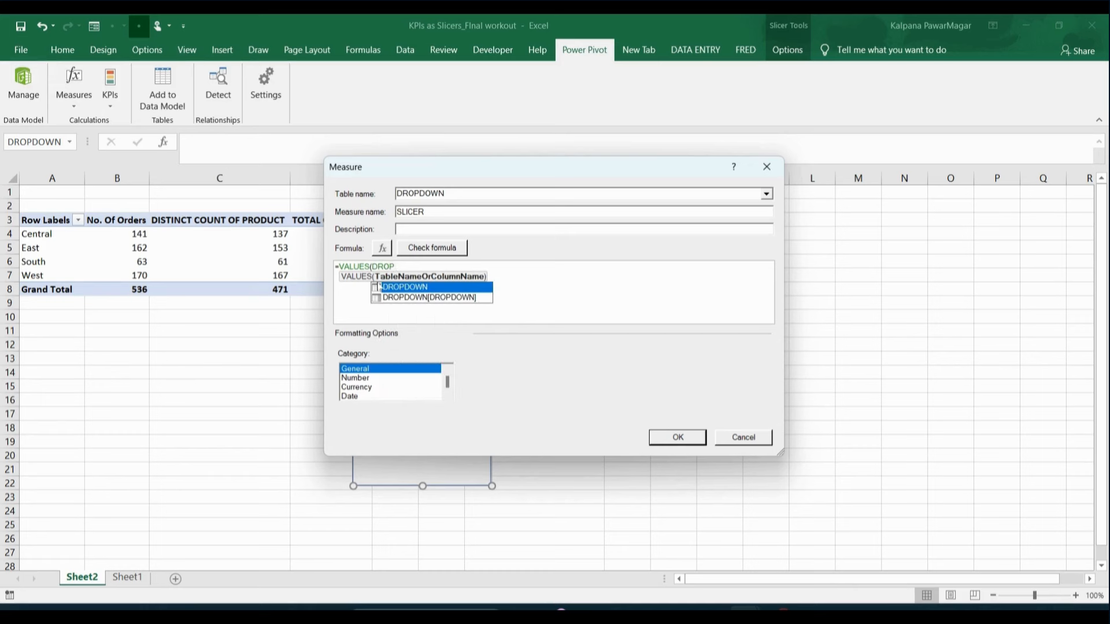
{"action": "double_click", "coordinate": [409, 298]}
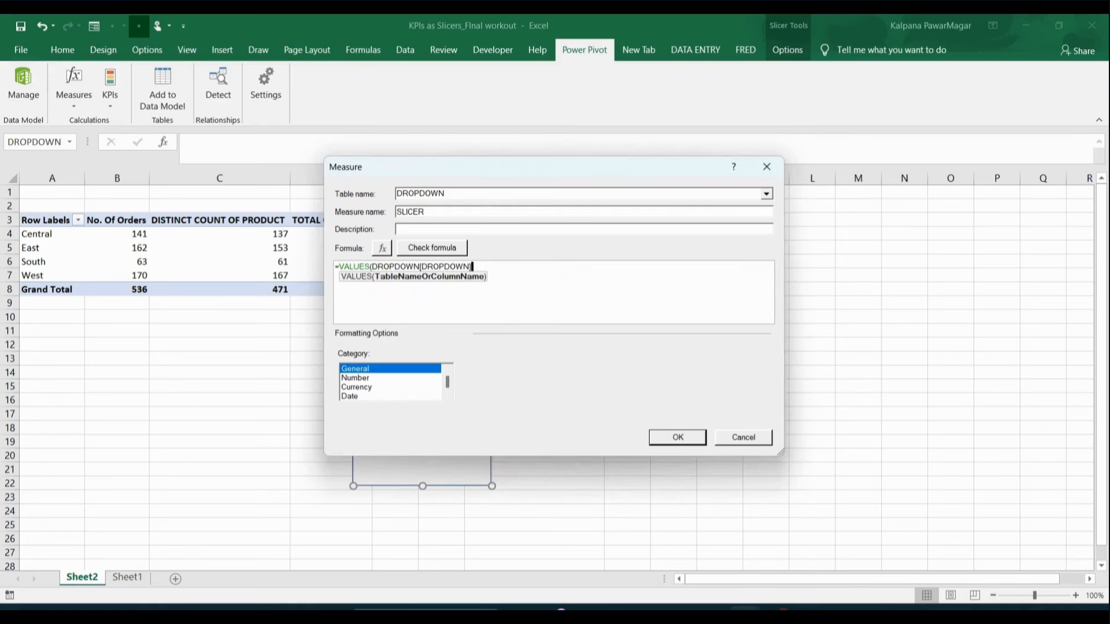
{"action": "type", "text": ")"}
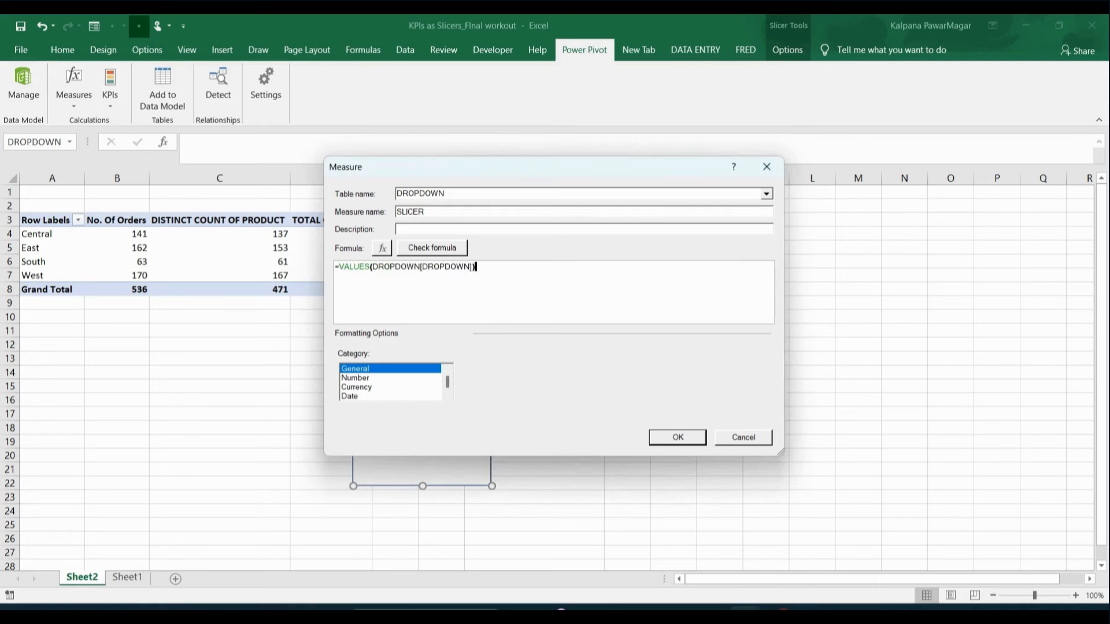
{"action": "left_click", "coordinate": [446, 249]}
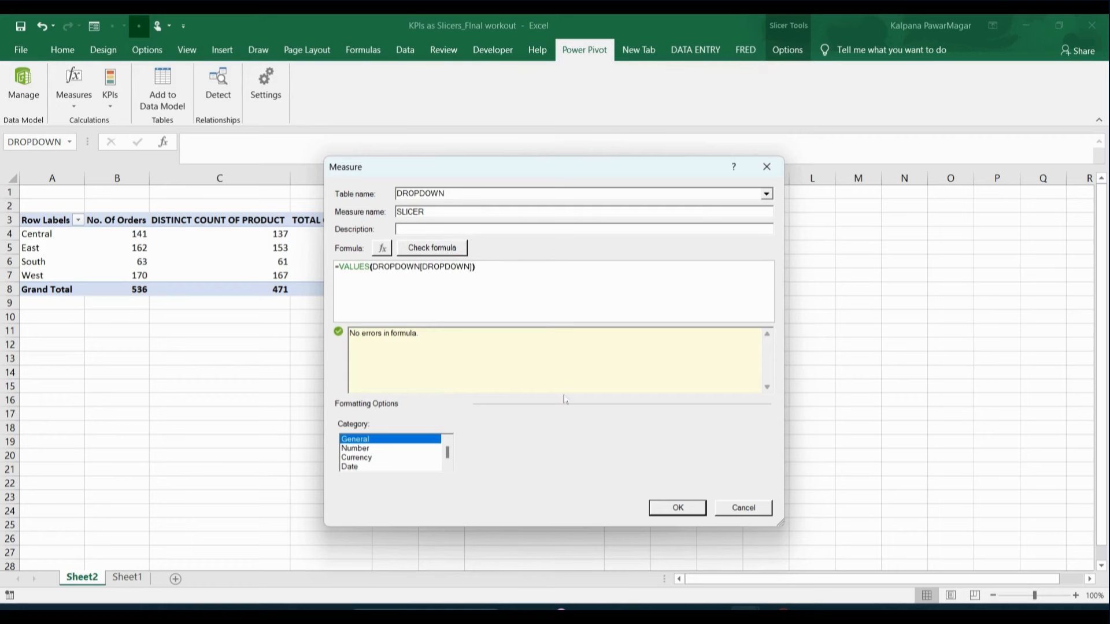
{"action": "left_click", "coordinate": [676, 507]}
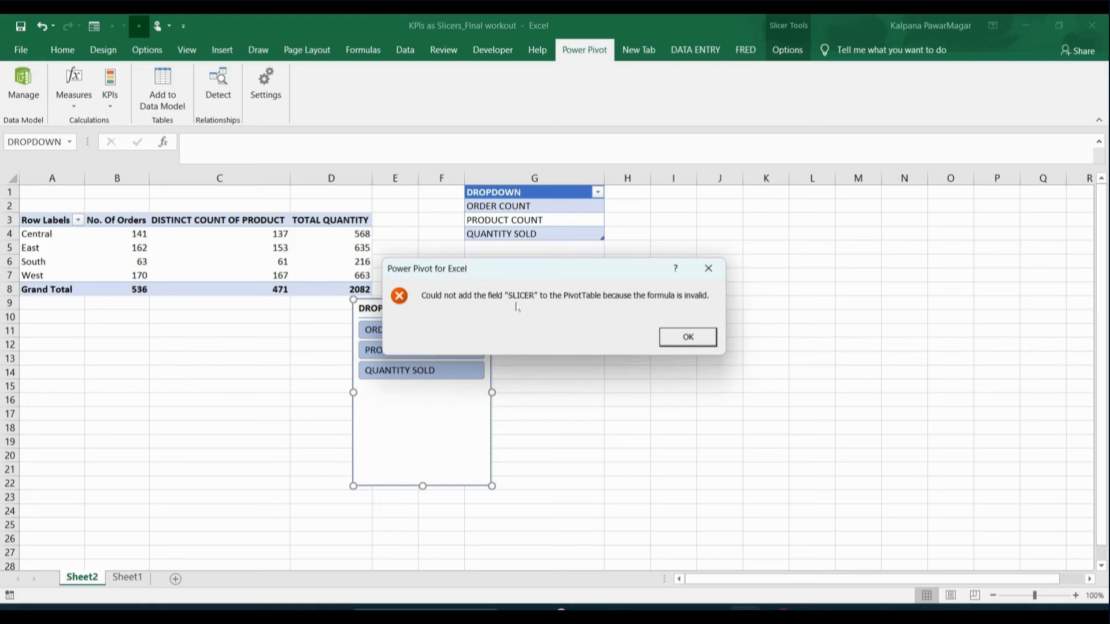
{"action": "left_click", "coordinate": [679, 337]}
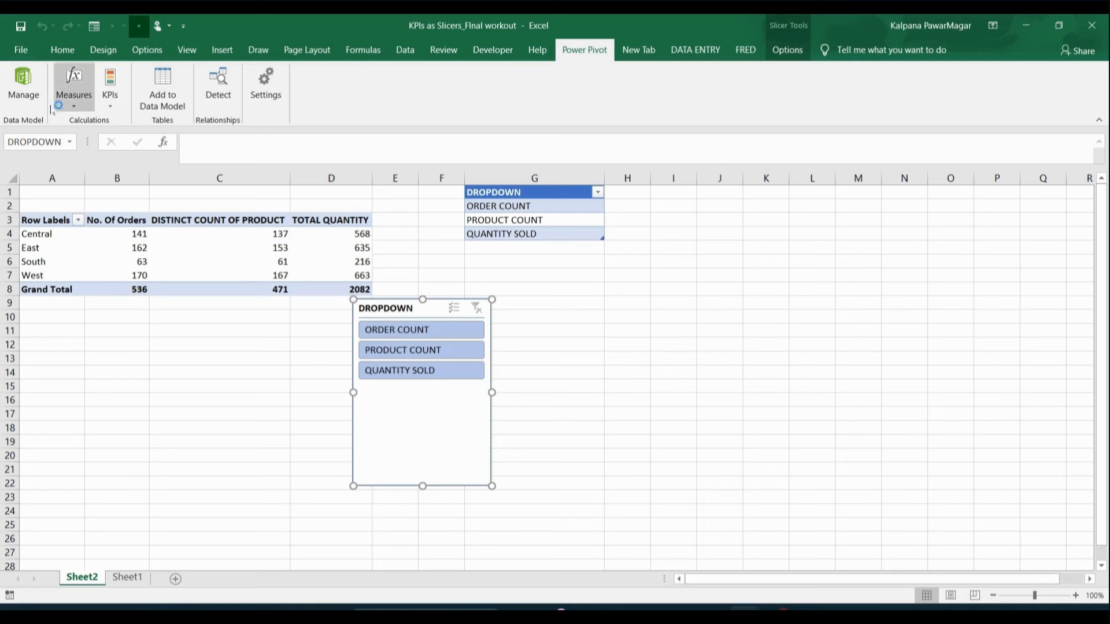
{"action": "left_click", "coordinate": [67, 96]}
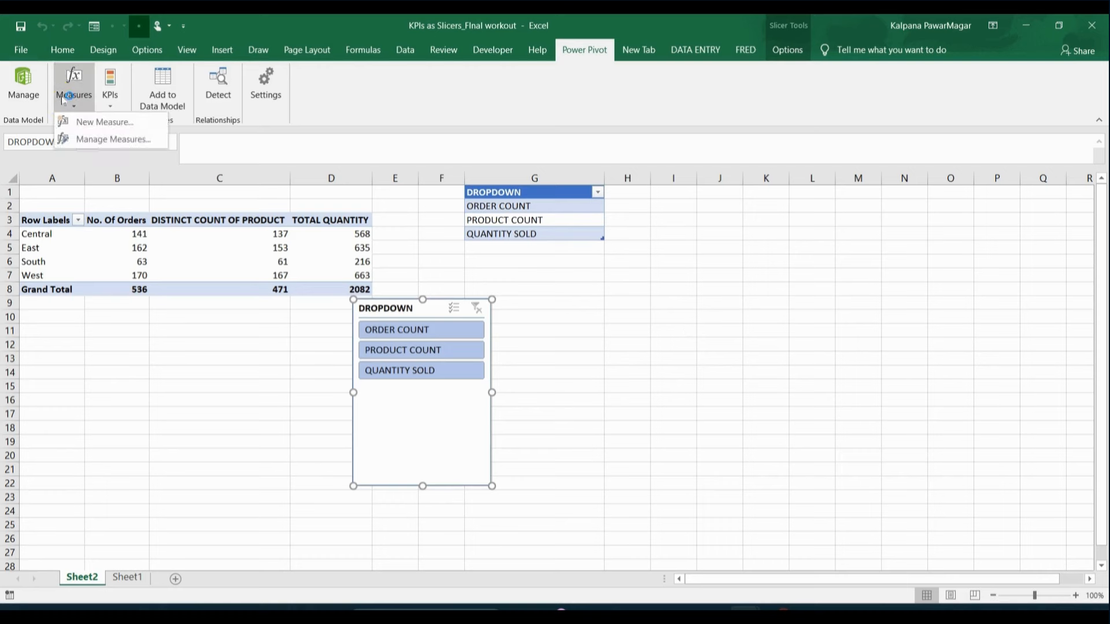
{"action": "left_click", "coordinate": [92, 123]}
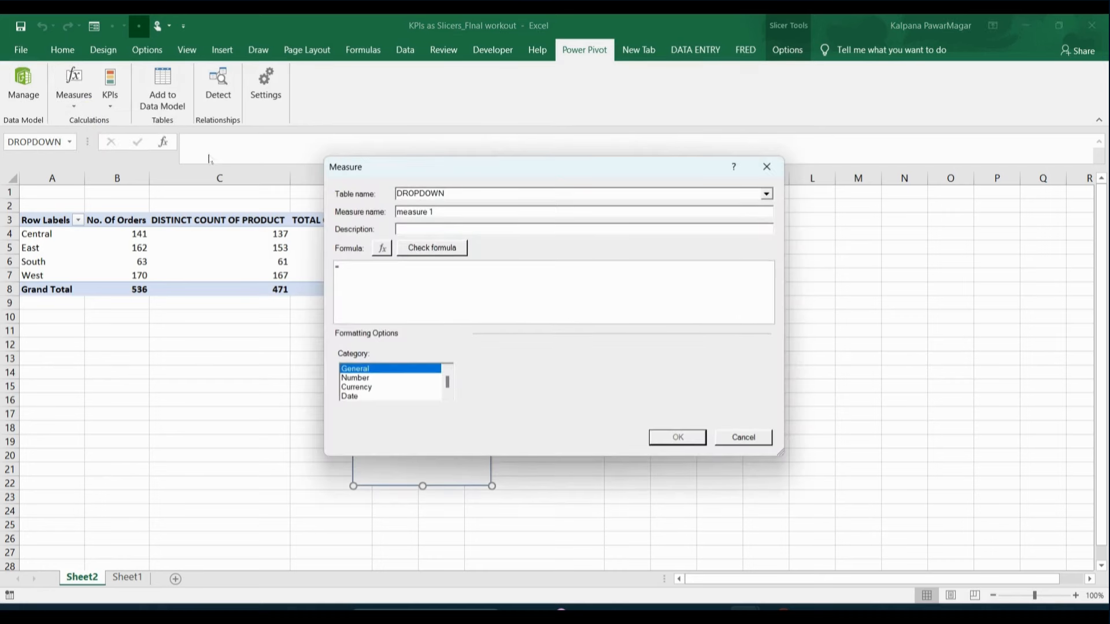
{"action": "left_click", "coordinate": [767, 166]}
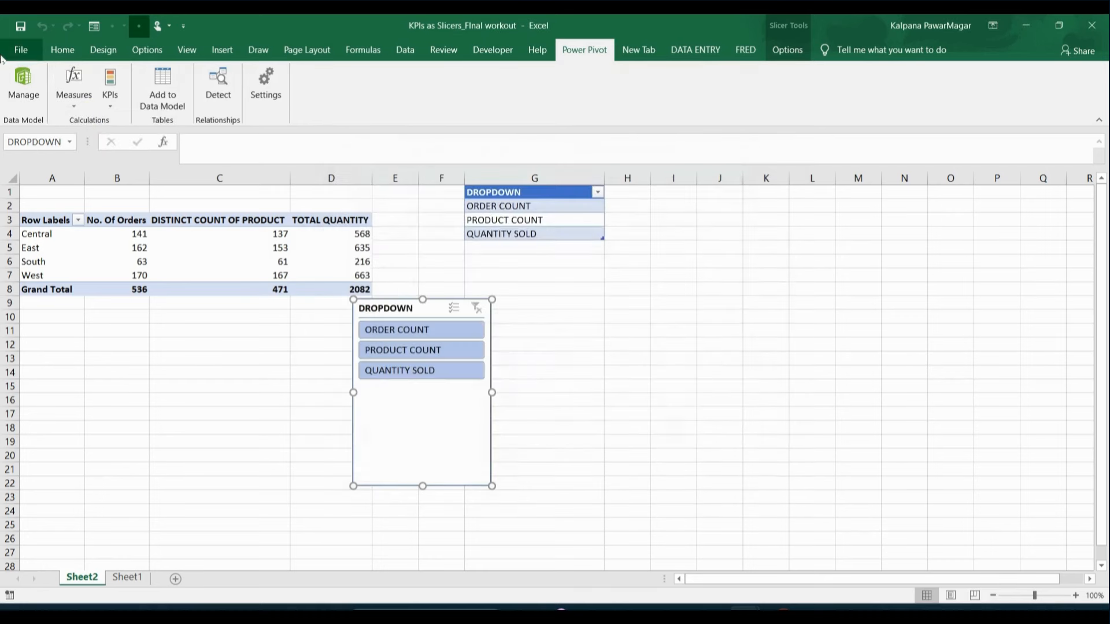
Open the existing SLICER measure for editing and recheck its formula for errors
{"action": "left_click", "coordinate": [78, 101]}
{"action": "left_click", "coordinate": [95, 136]}
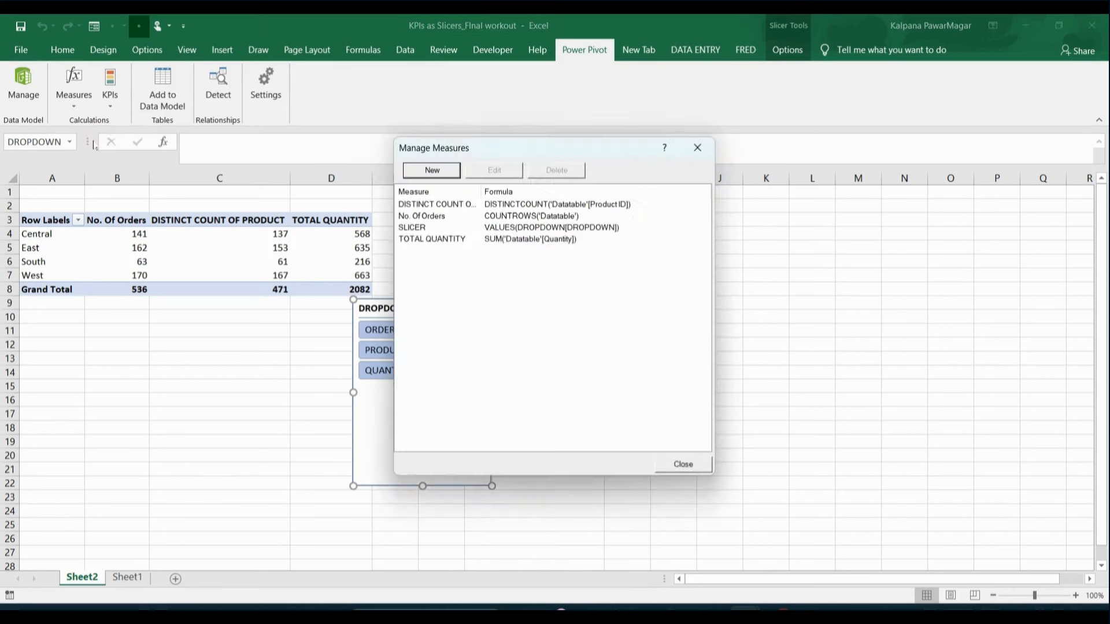
{"action": "left_click", "coordinate": [534, 229]}
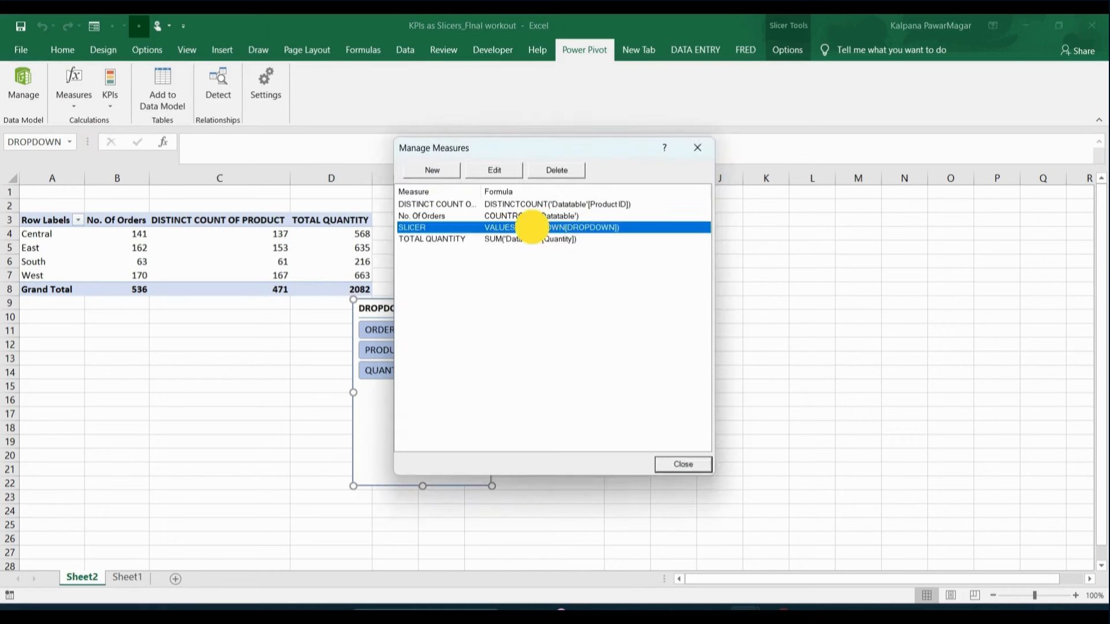
{"action": "left_click", "coordinate": [475, 171]}
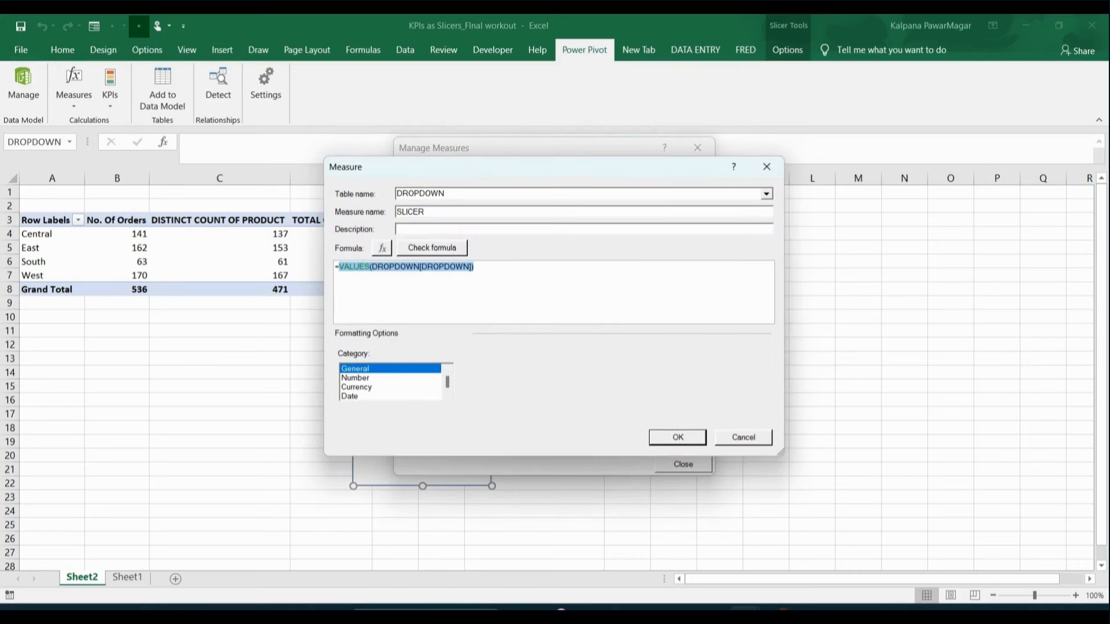
{"action": "left_click", "coordinate": [517, 272]}
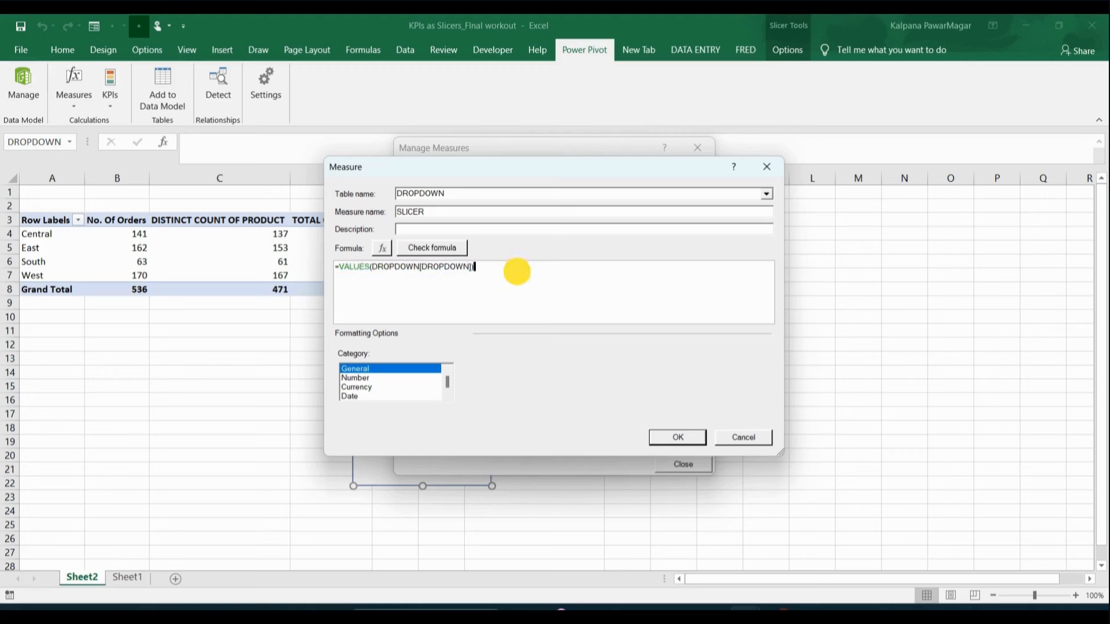
{"action": "left_click", "coordinate": [450, 247]}
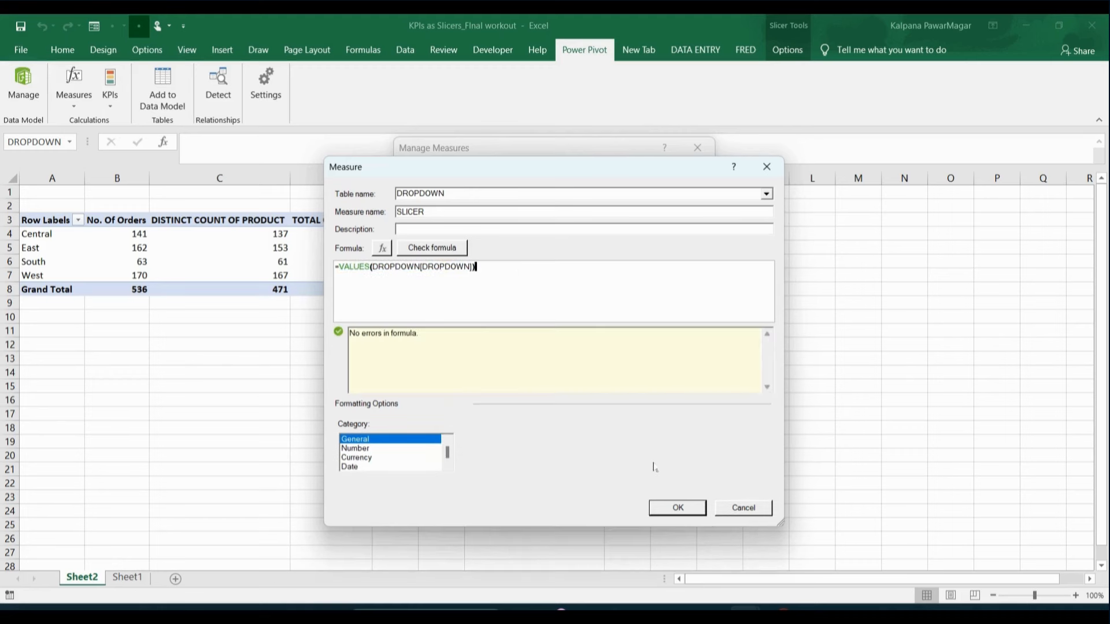
{"action": "left_click", "coordinate": [671, 509]}
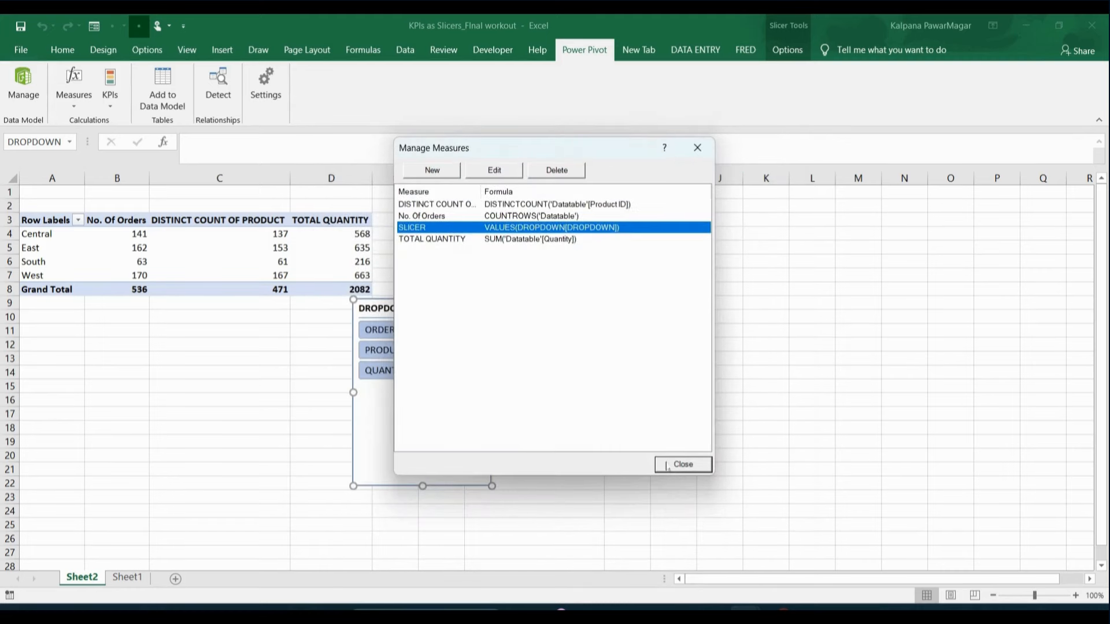
{"action": "left_click", "coordinate": [668, 465]}
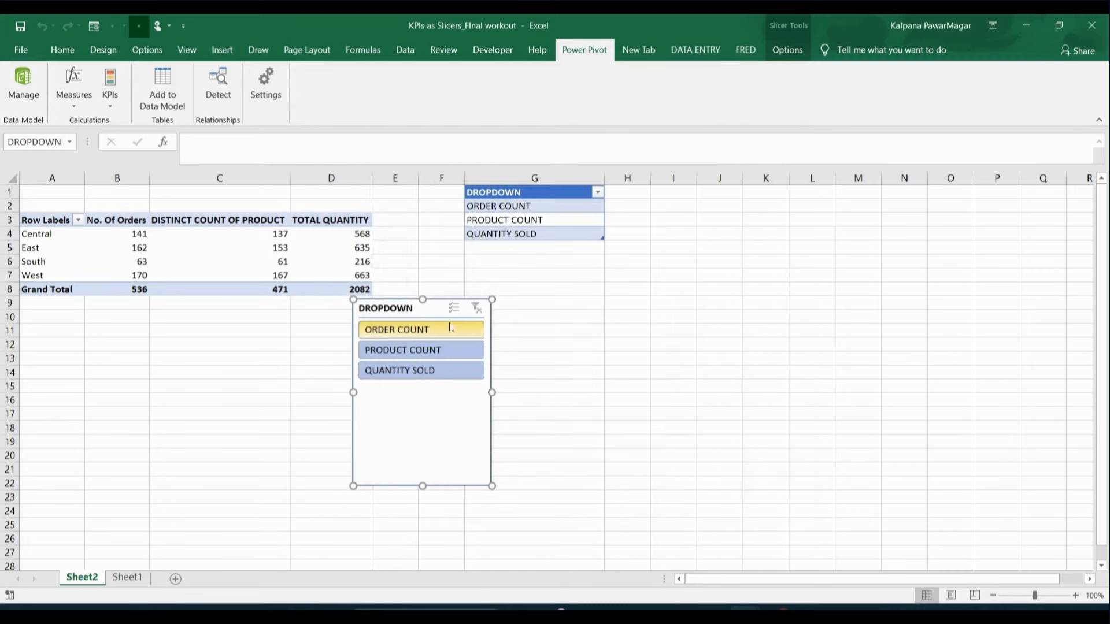
Filter the DROPDOWN slicer to ORDER COUNT and add the SLICER measure to the PivotTable's values
{"action": "left_click", "coordinate": [410, 332]}
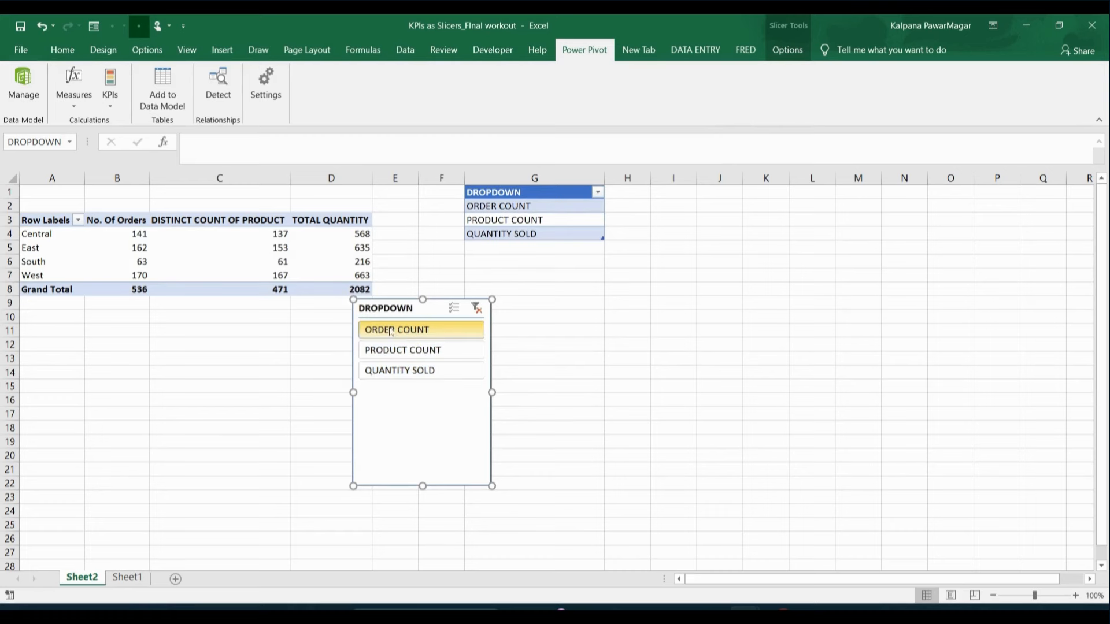
{"action": "left_click", "coordinate": [275, 232]}
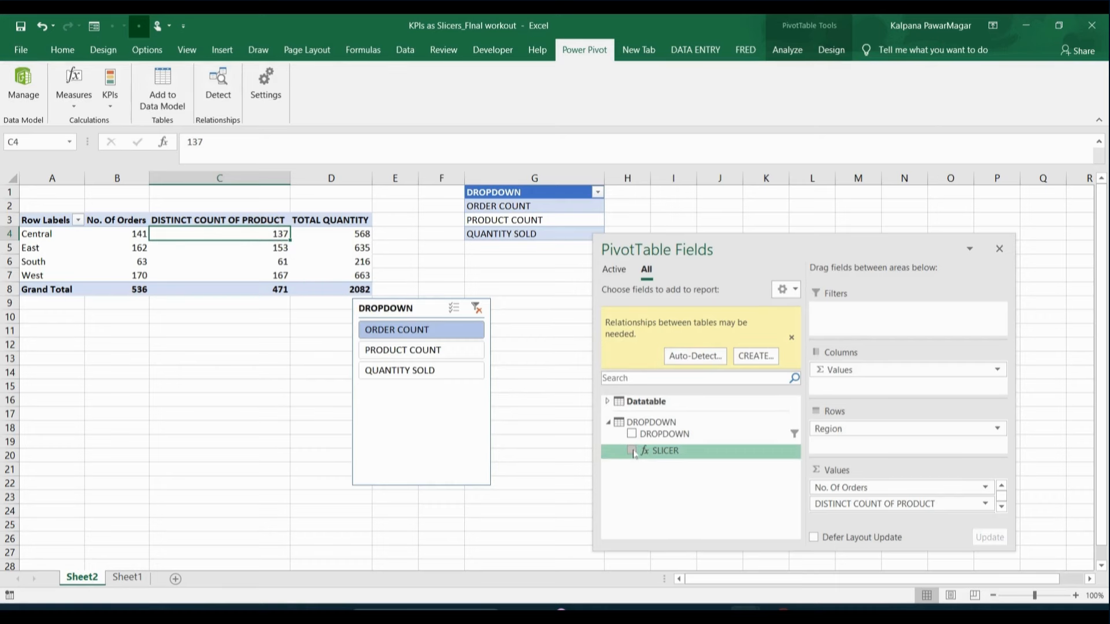
{"action": "left_click_drag", "start_coordinate": [708, 246], "coordinate": [621, 222]}
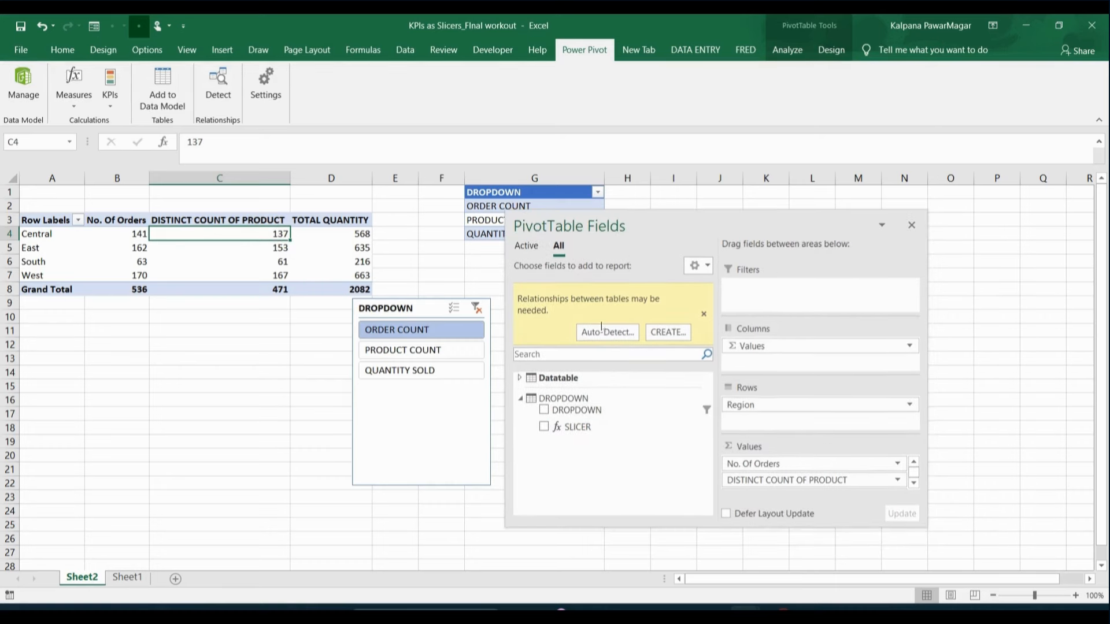
{"action": "left_click", "coordinate": [547, 427]}
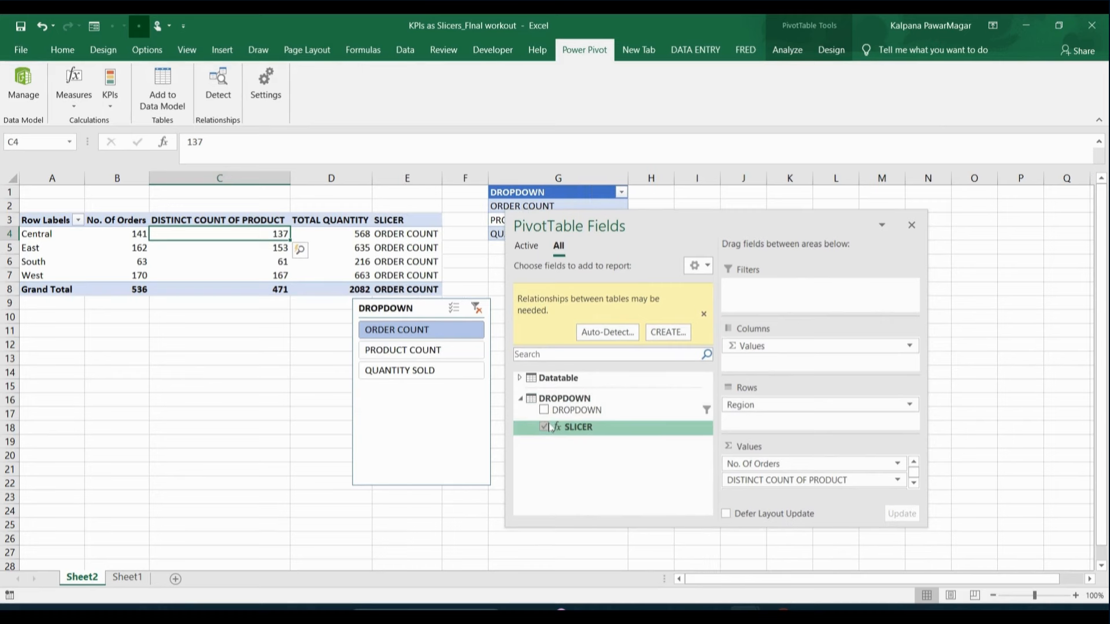
Test the SLICER measure by choosing PRODUCT COUNT, QUANTITY SOLD and ORDER COUNT separately in the DROPDOWN slicer, and try selecting multiple items together
{"action": "left_click", "coordinate": [405, 351]}
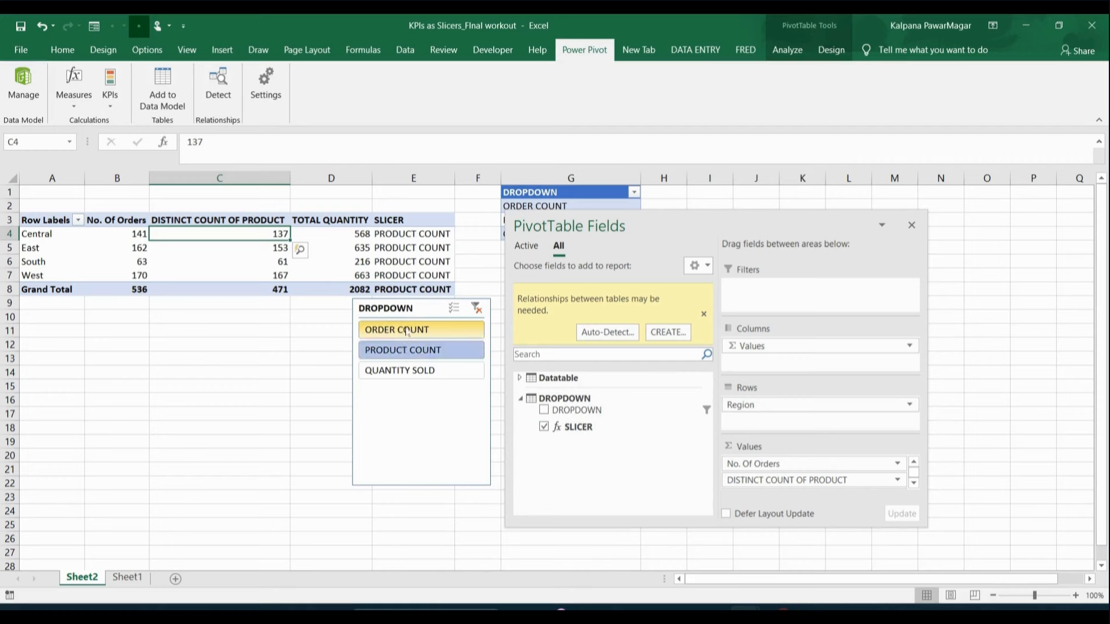
{"action": "left_click", "coordinate": [408, 370]}
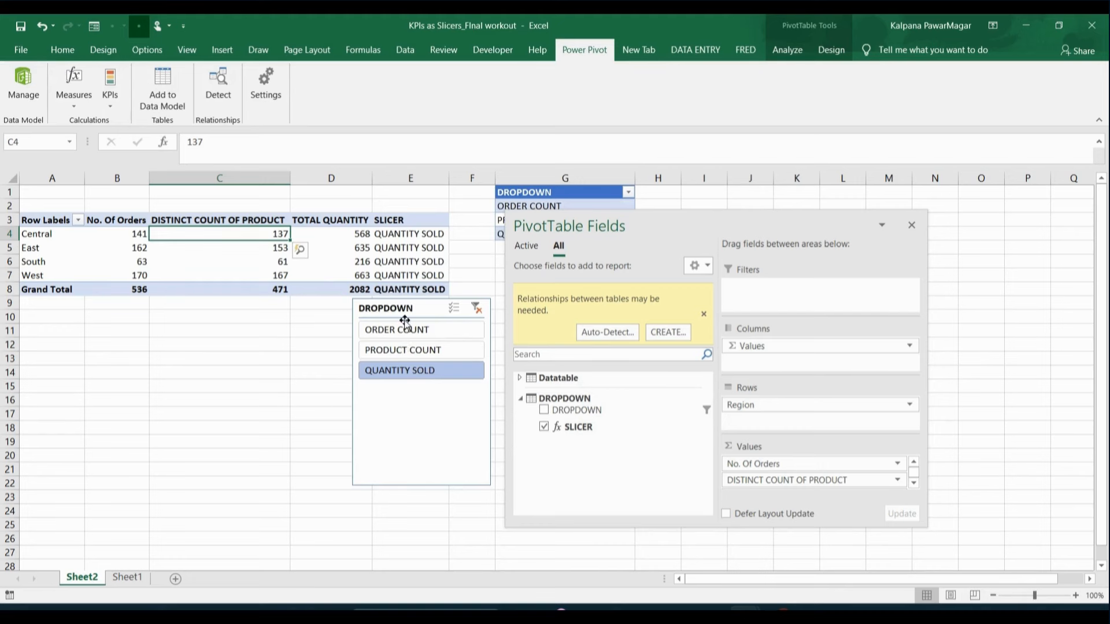
{"action": "left_click_drag", "start_coordinate": [404, 320], "coordinate": [404, 329]}
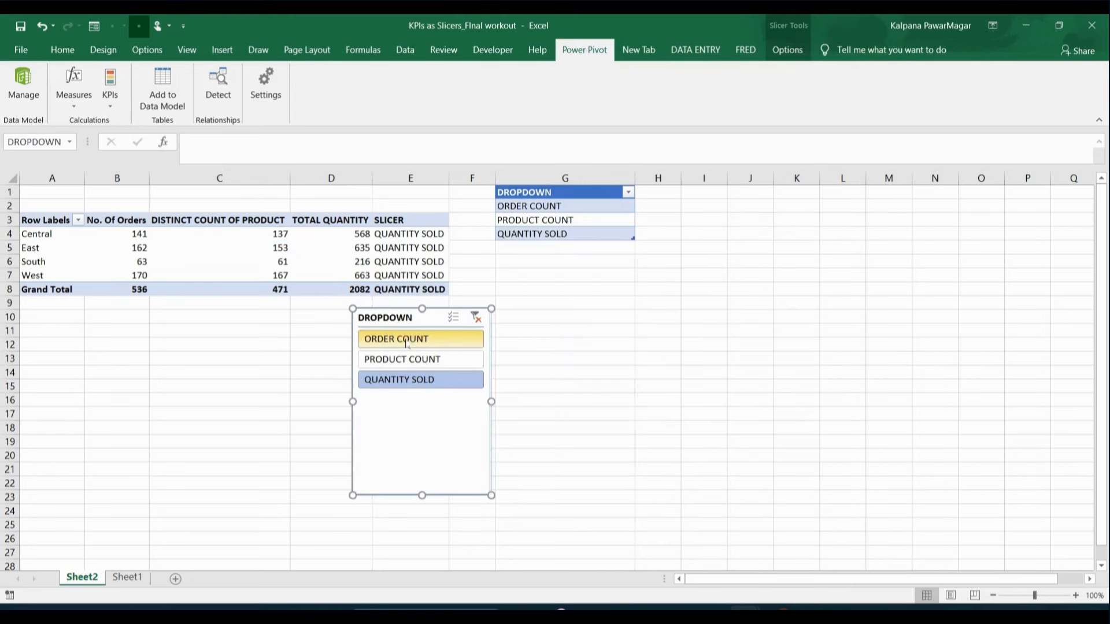
{"action": "left_click", "coordinate": [411, 339]}
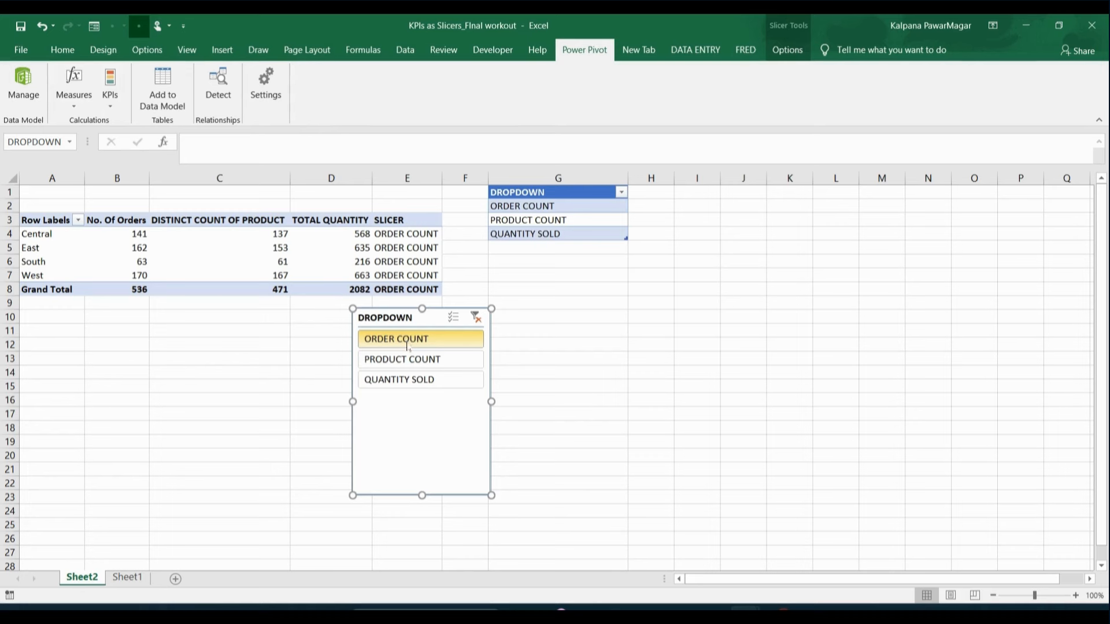
{"action": "left_click", "coordinate": [407, 355]}
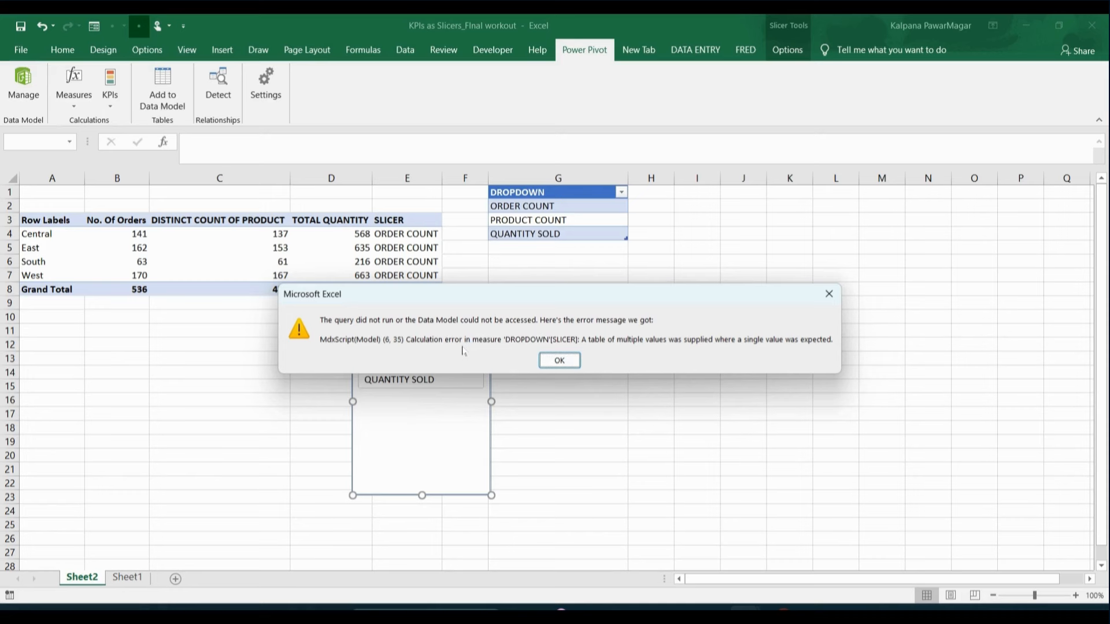
{"action": "left_click", "coordinate": [835, 296]}
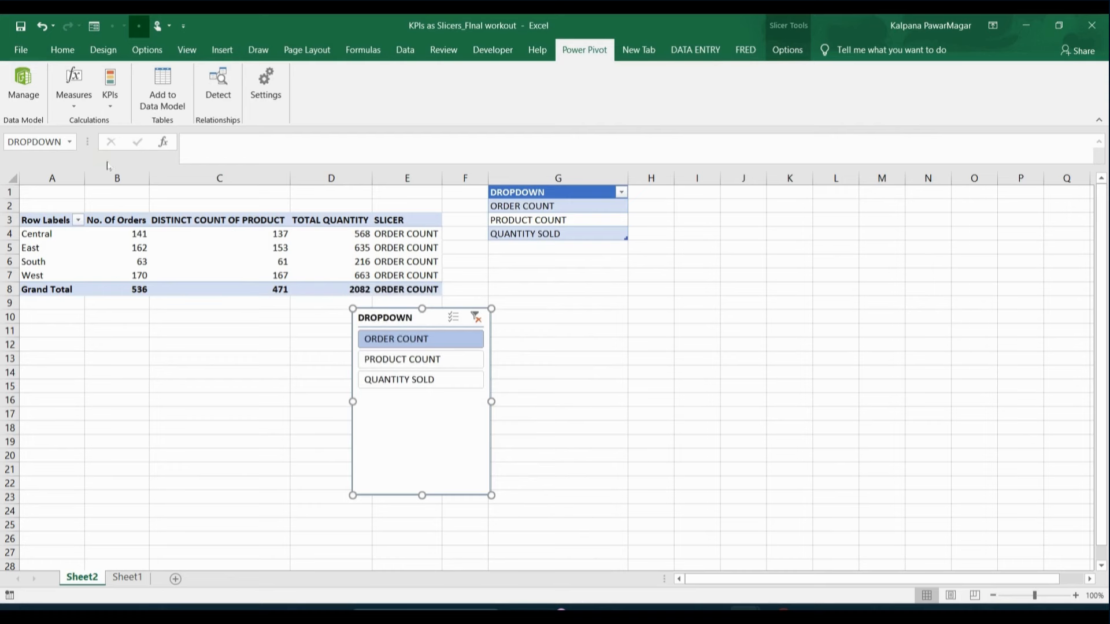
Open the existing SLICER measure for editing and insert the HASONEVALUE function before VALUES in its formula
{"action": "left_click", "coordinate": [75, 85]}
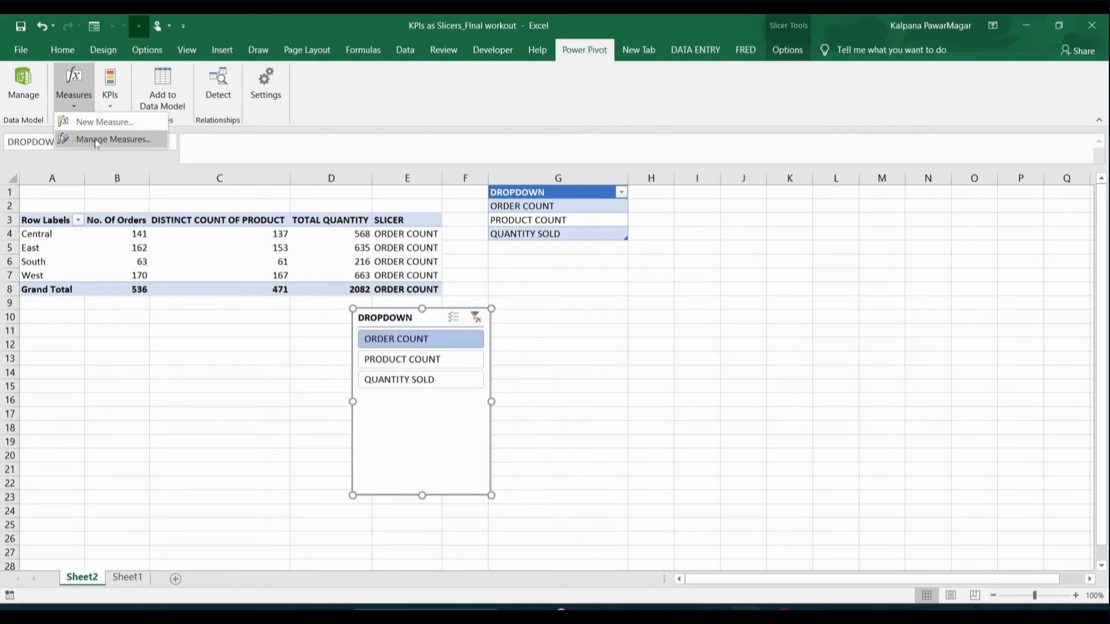
{"action": "left_click", "coordinate": [92, 140]}
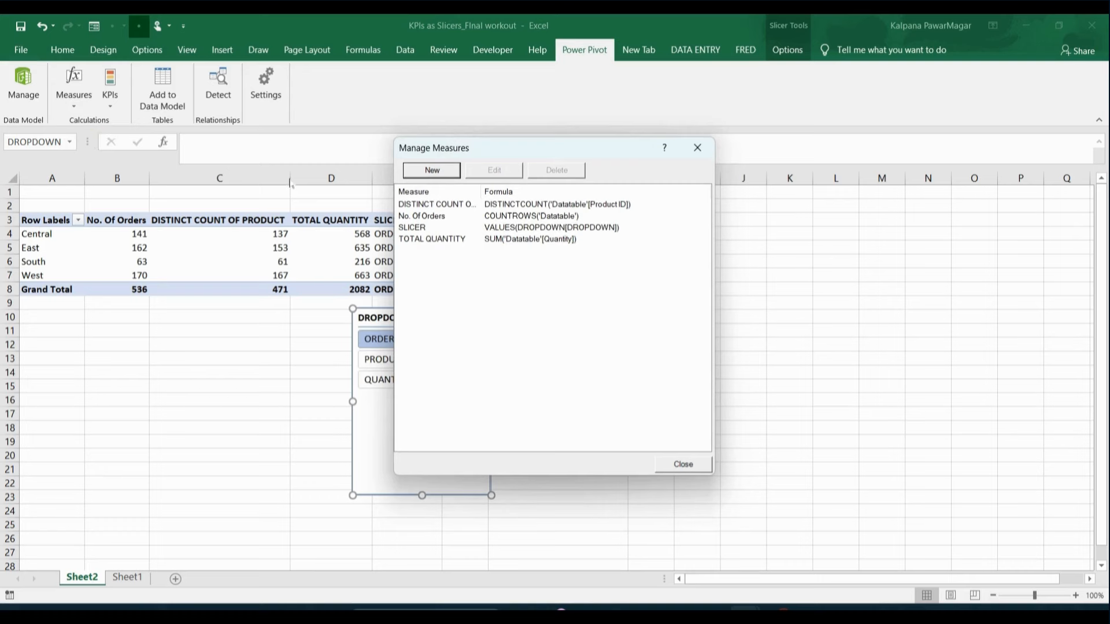
{"action": "left_click", "coordinate": [431, 229]}
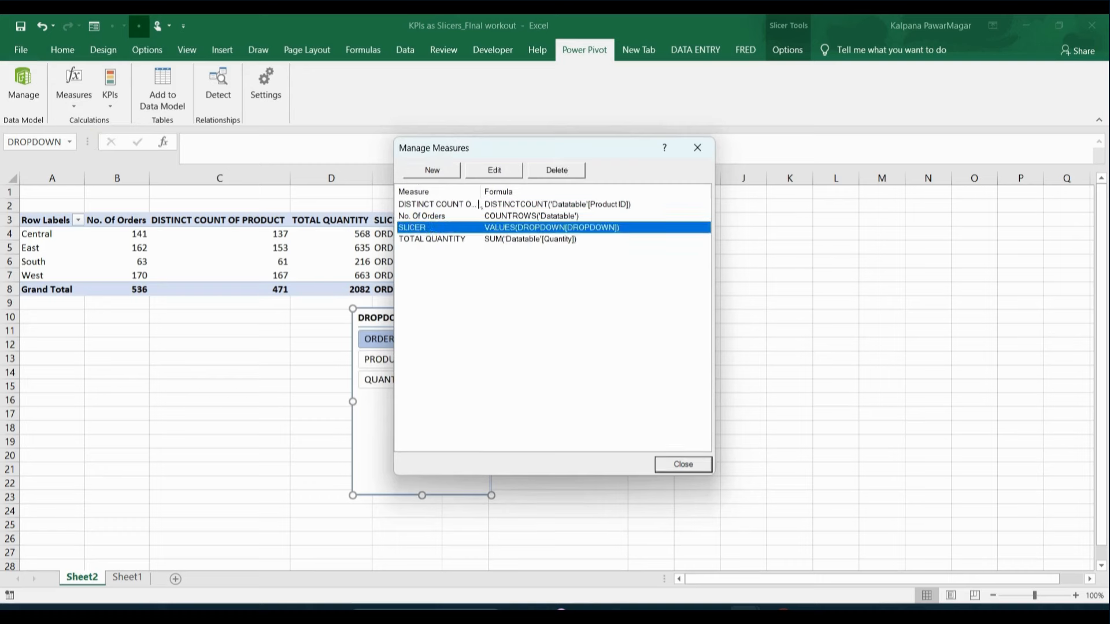
{"action": "left_click", "coordinate": [496, 170]}
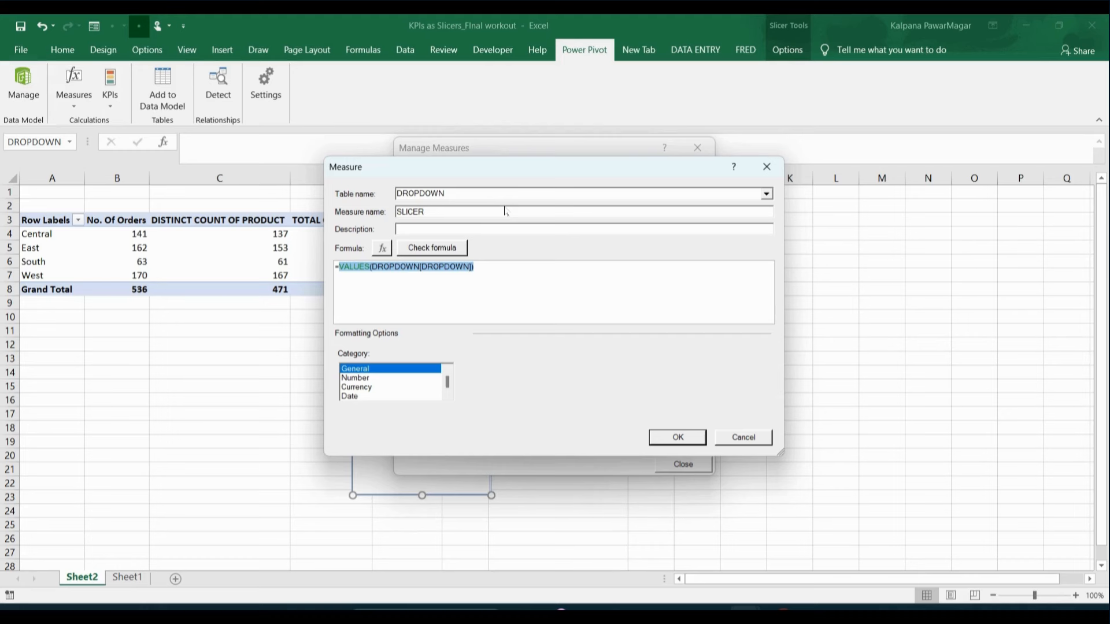
{"action": "left_click", "coordinate": [341, 266]}
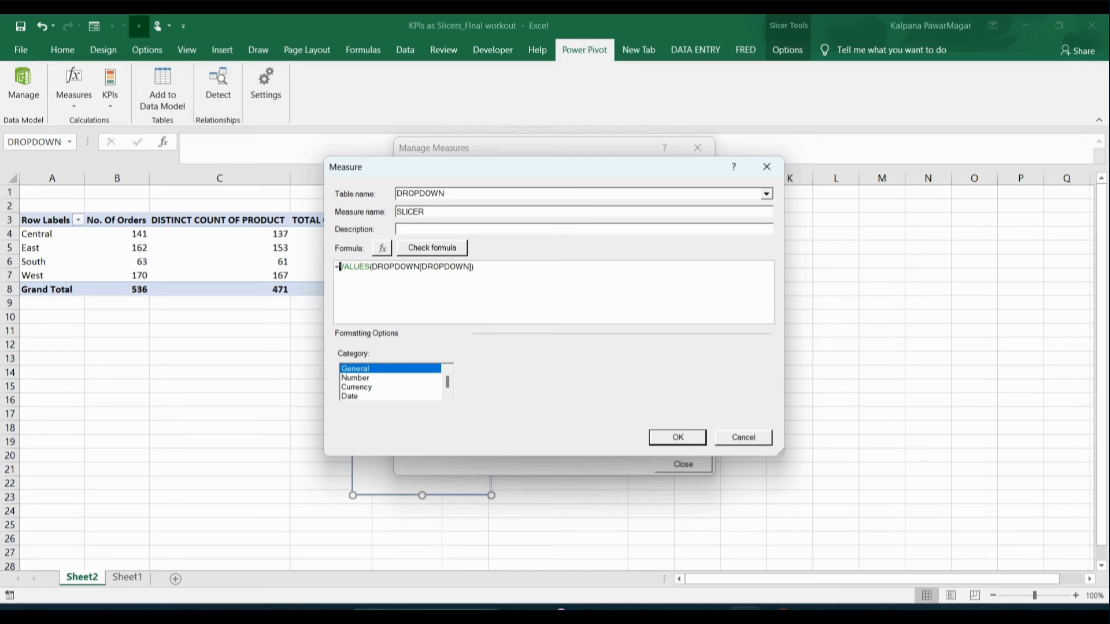
{"action": "type", "text": "HASO"}
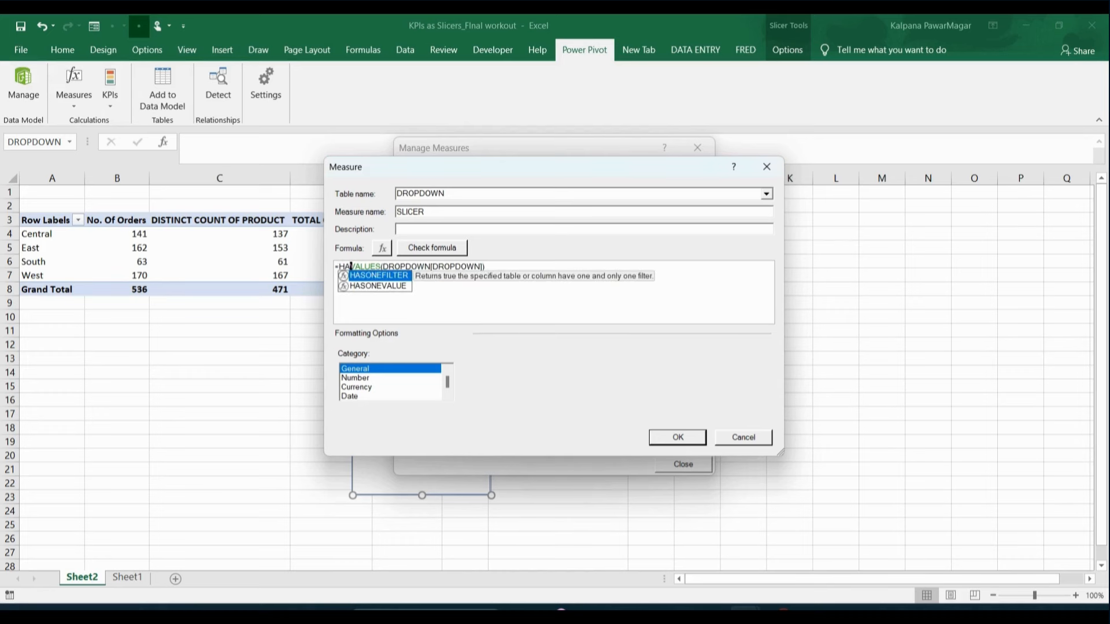
{"action": "type", "text": "N"}
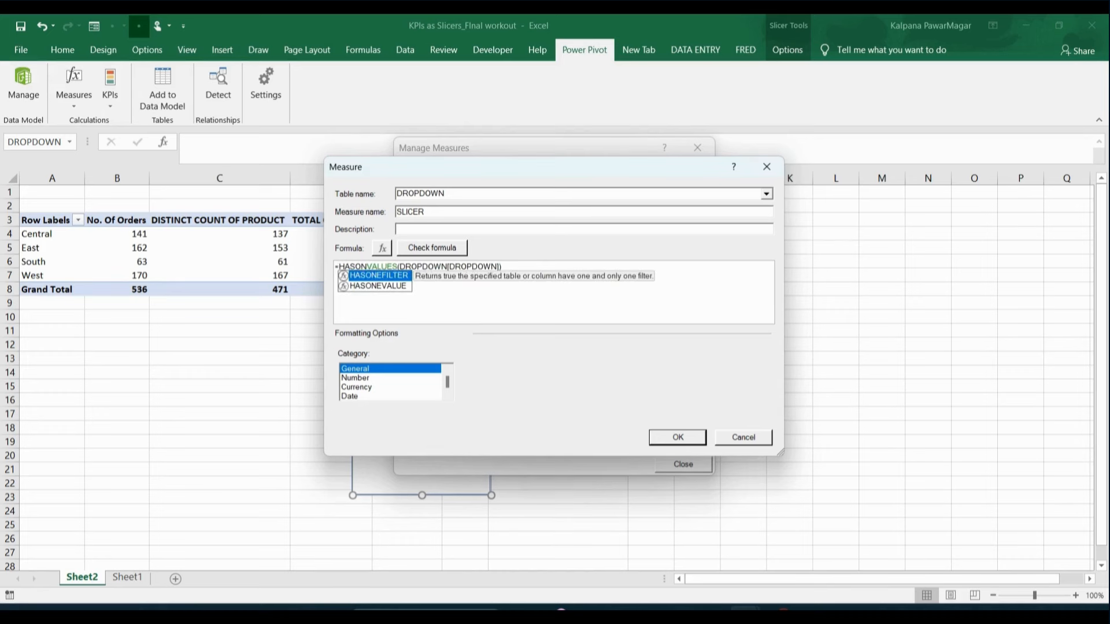
{"action": "type", "text": "EVALU"}
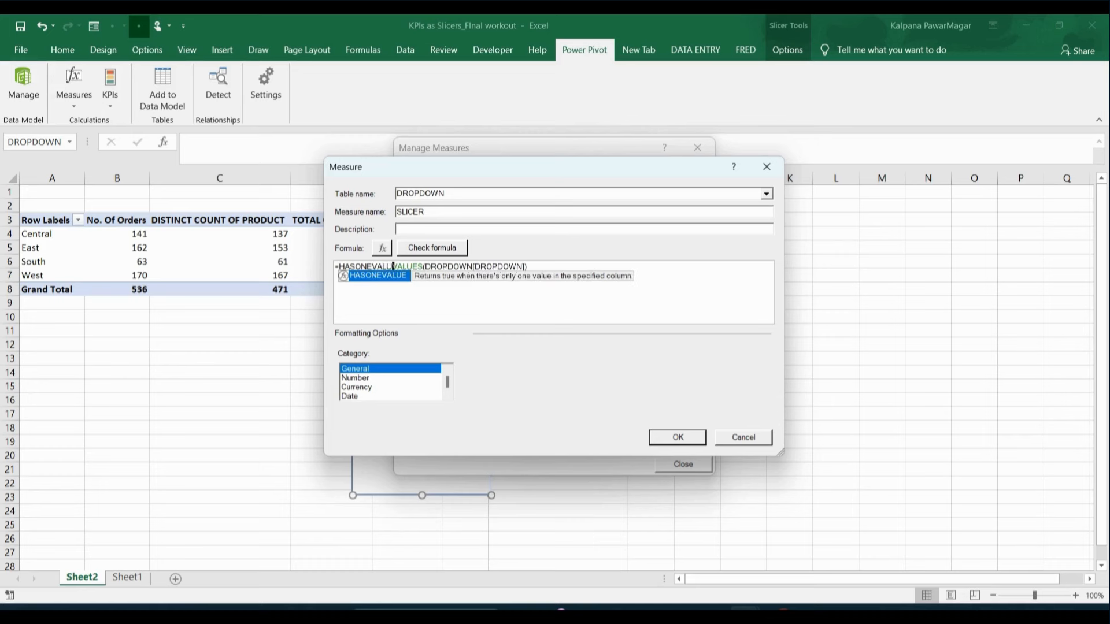
{"action": "type", "text": "E"}
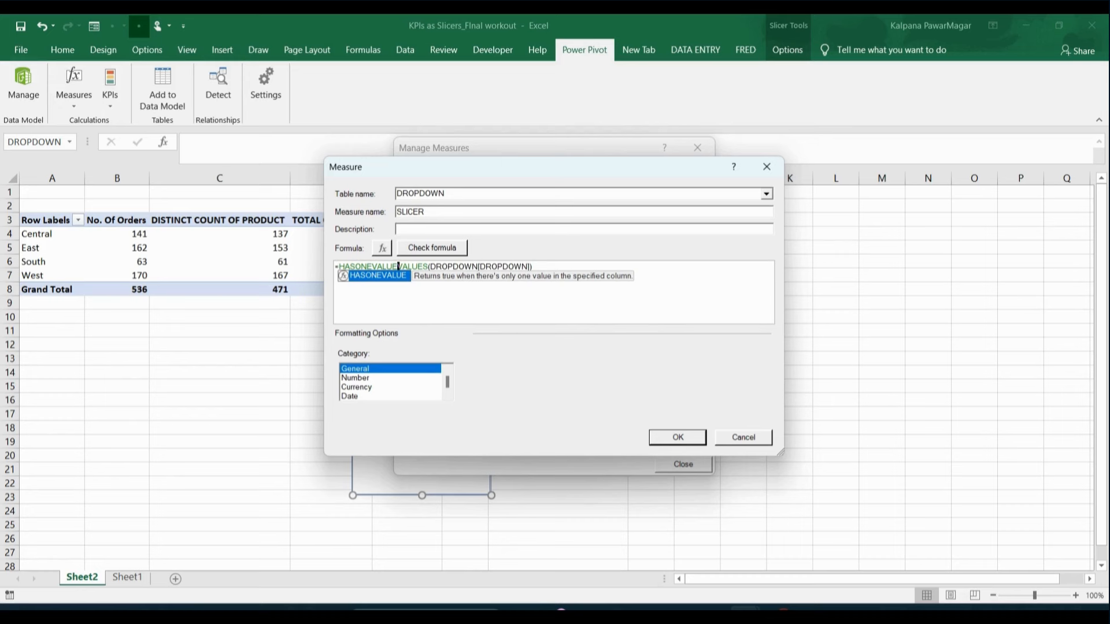
Complete the SLICER formula as =HASONEVALUE(DROPDOWN[DROPDOWN]),VALUES(DROPDOWN[DROPDOWN])) and check it for errors
{"action": "type", "text": "("}
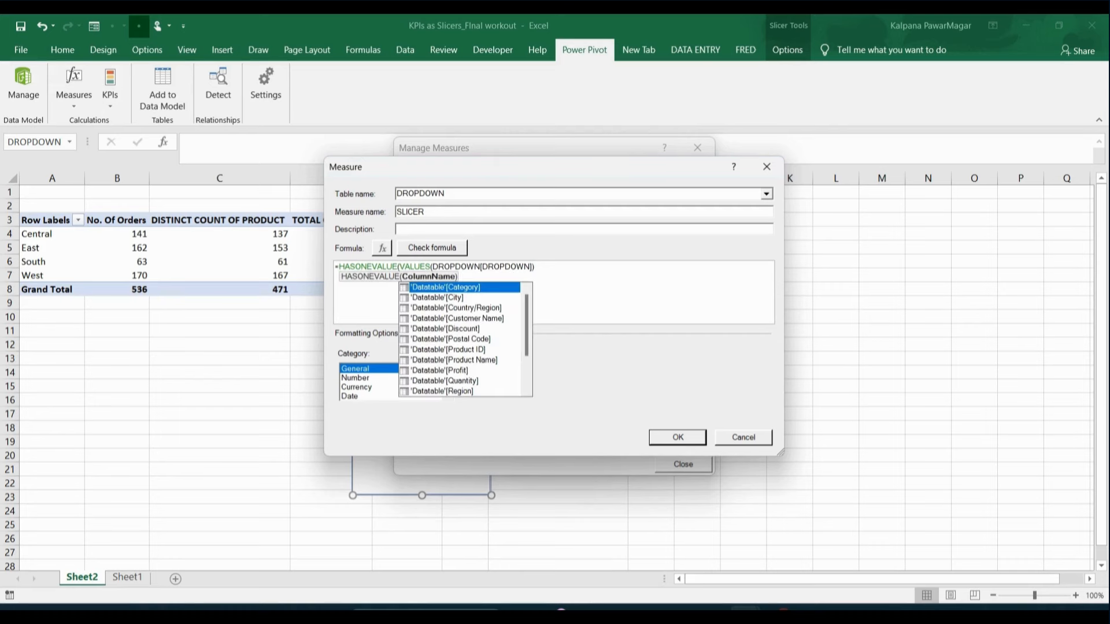
{"action": "type", "text": "D"}
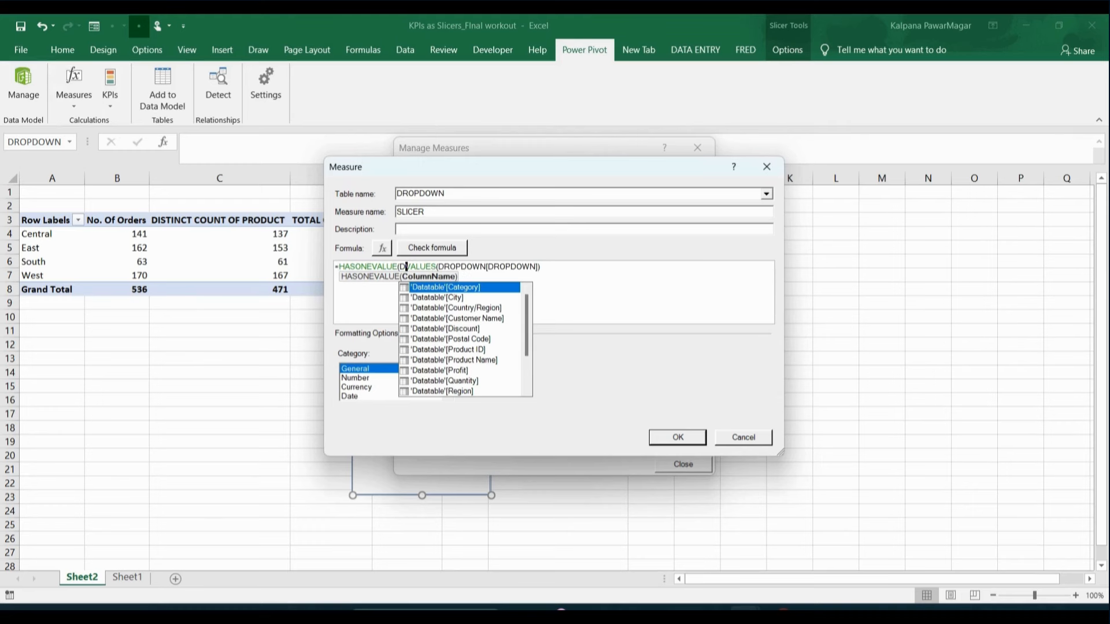
{"action": "type", "text": "ROP"}
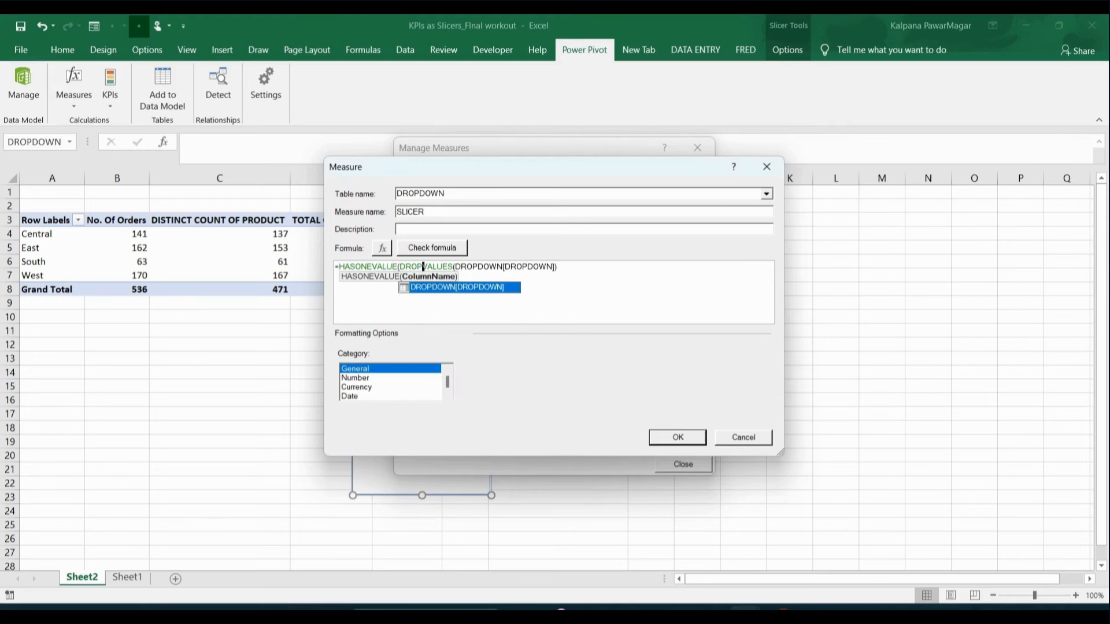
{"action": "type", "text": "D"}
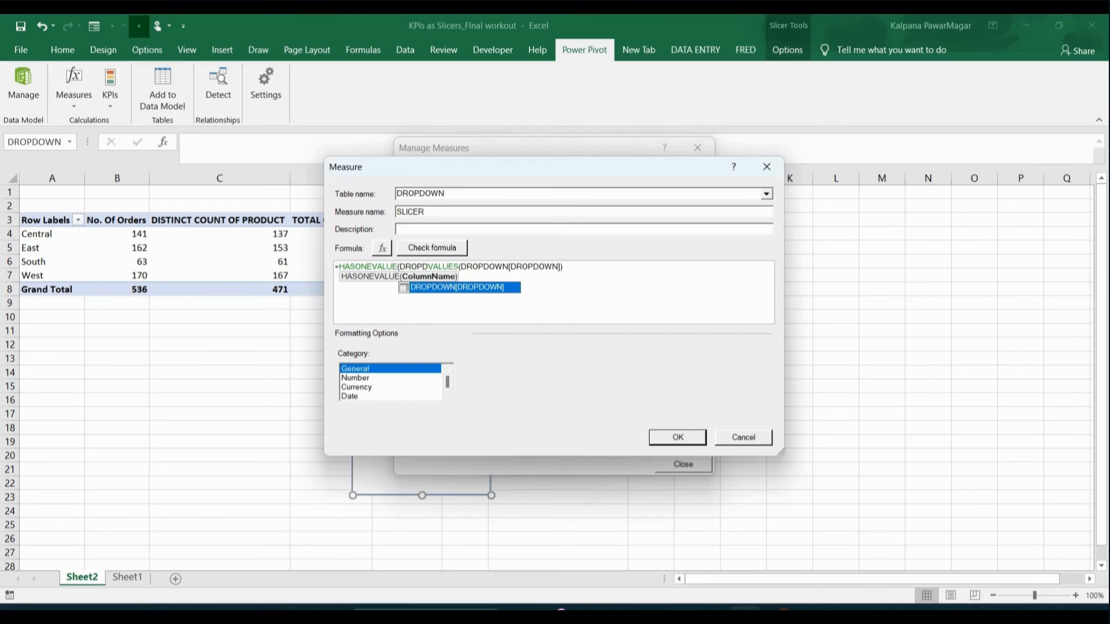
{"action": "double_click", "coordinate": [463, 288]}
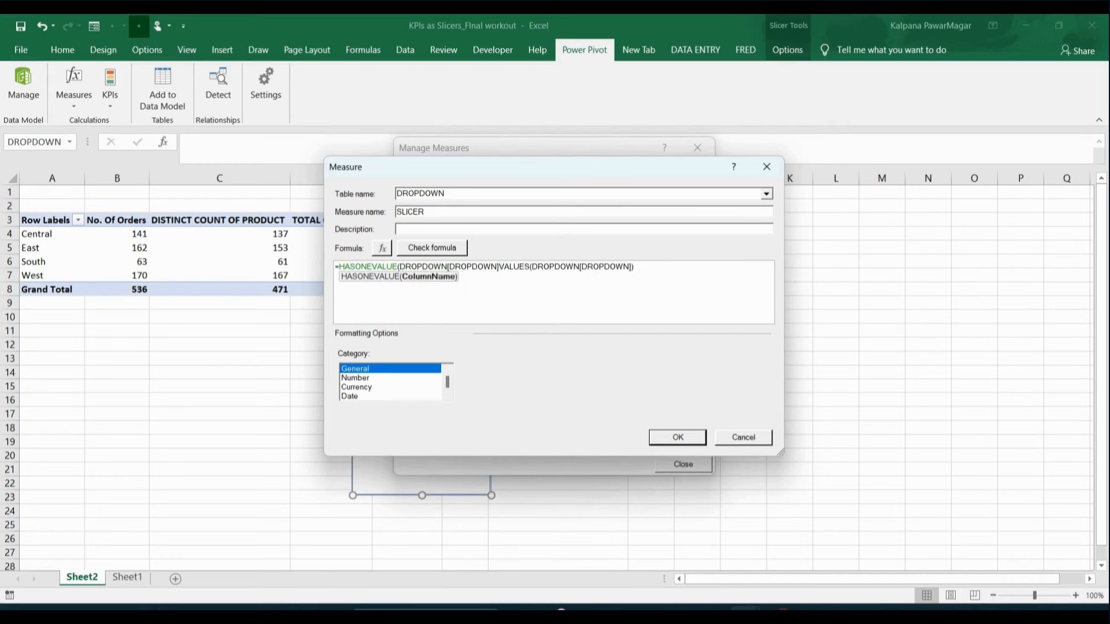
{"action": "type", "text": ","}
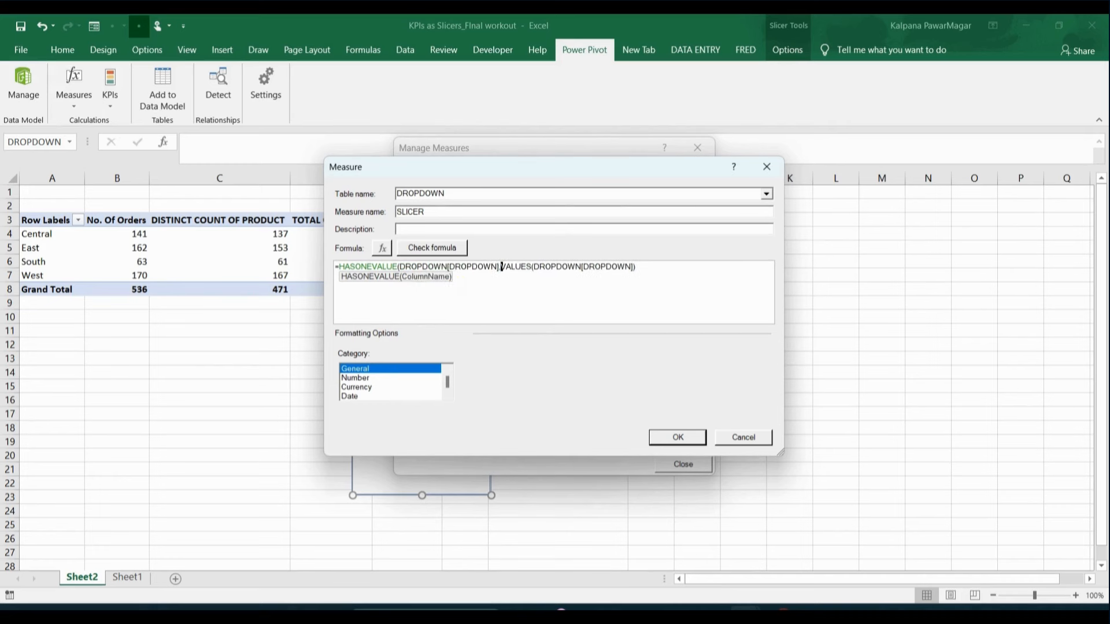
{"action": "left_click", "coordinate": [656, 263]}
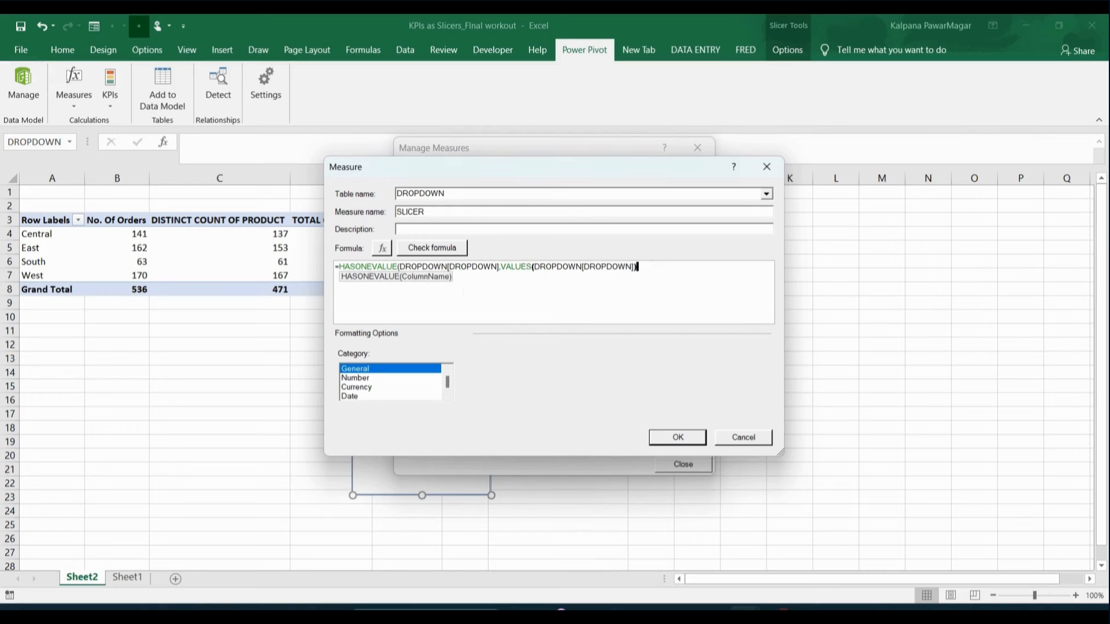
{"action": "type", "text": ")"}
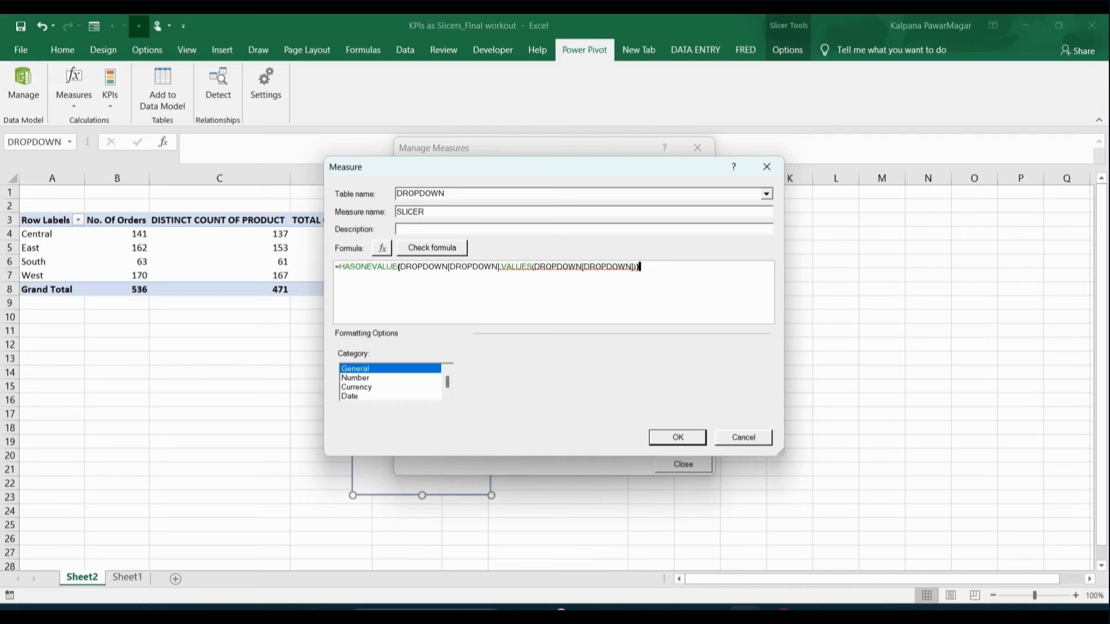
{"action": "left_click", "coordinate": [499, 266]}
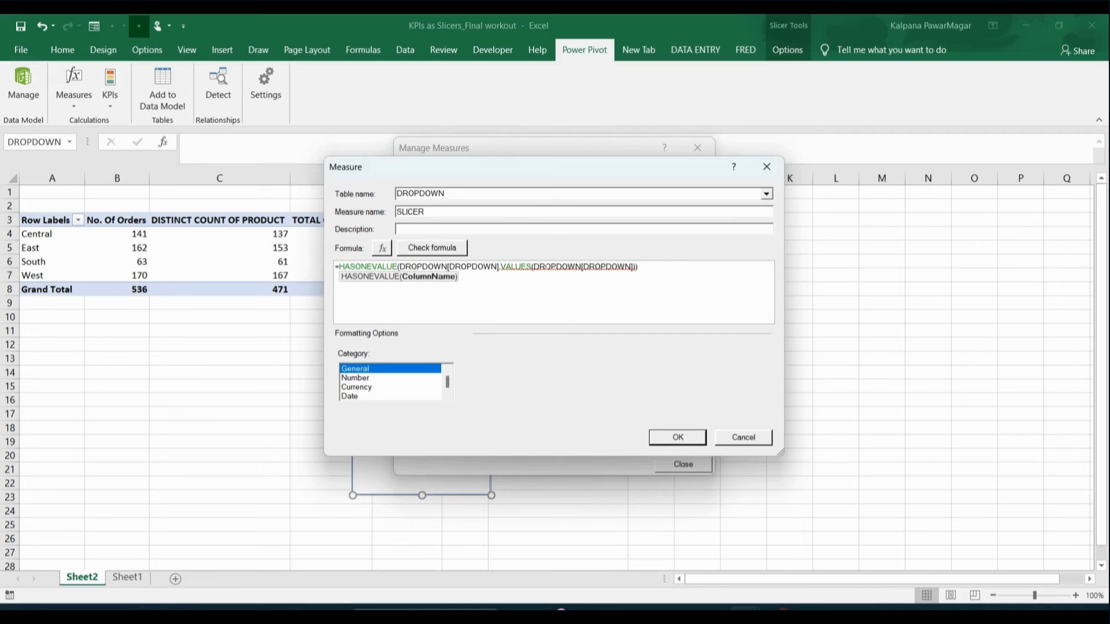
{"action": "type", "text": "),"}
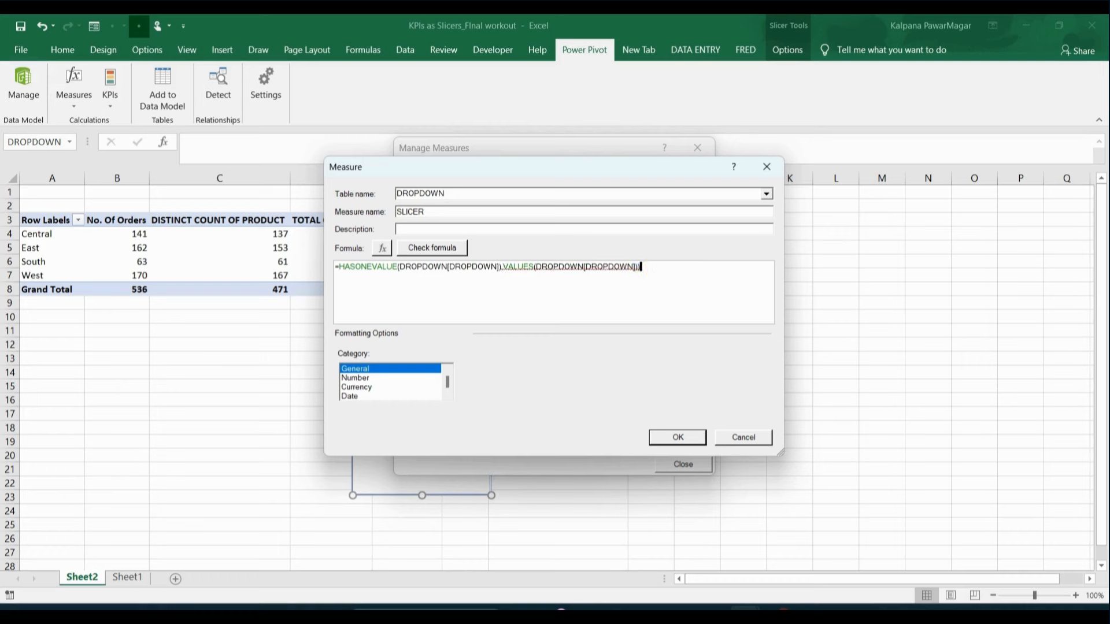
{"action": "left_click", "coordinate": [449, 248]}
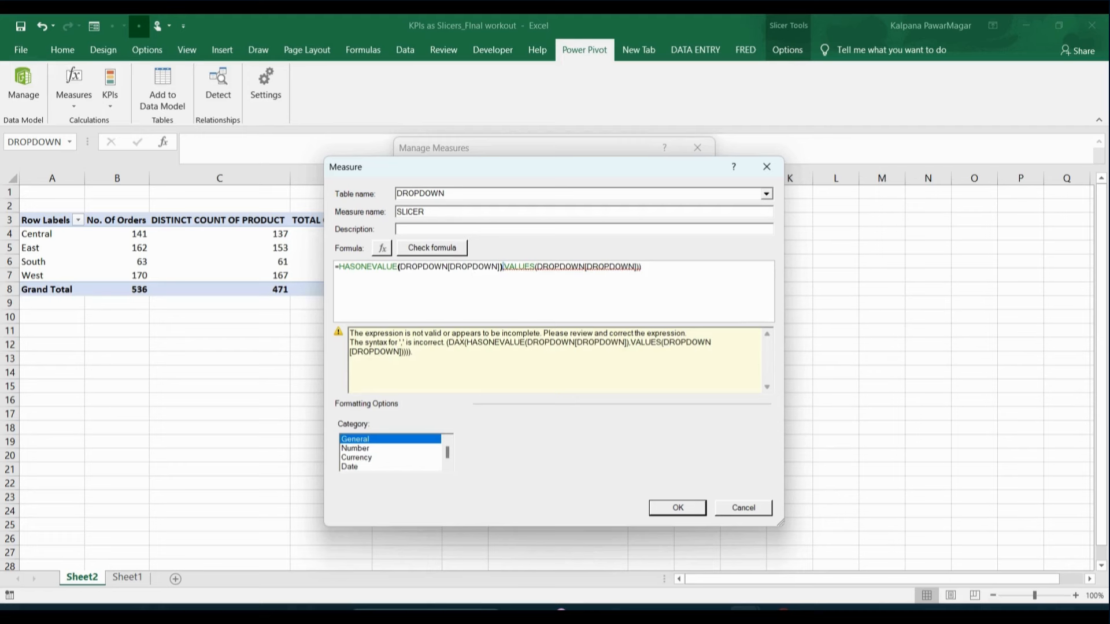
Clear the HASONEVALUE argument in the SLICER formula and re-enter it as DROPDOWN[DROPDOWN]) before VALUES
{"action": "key", "text": "BackSpace"}
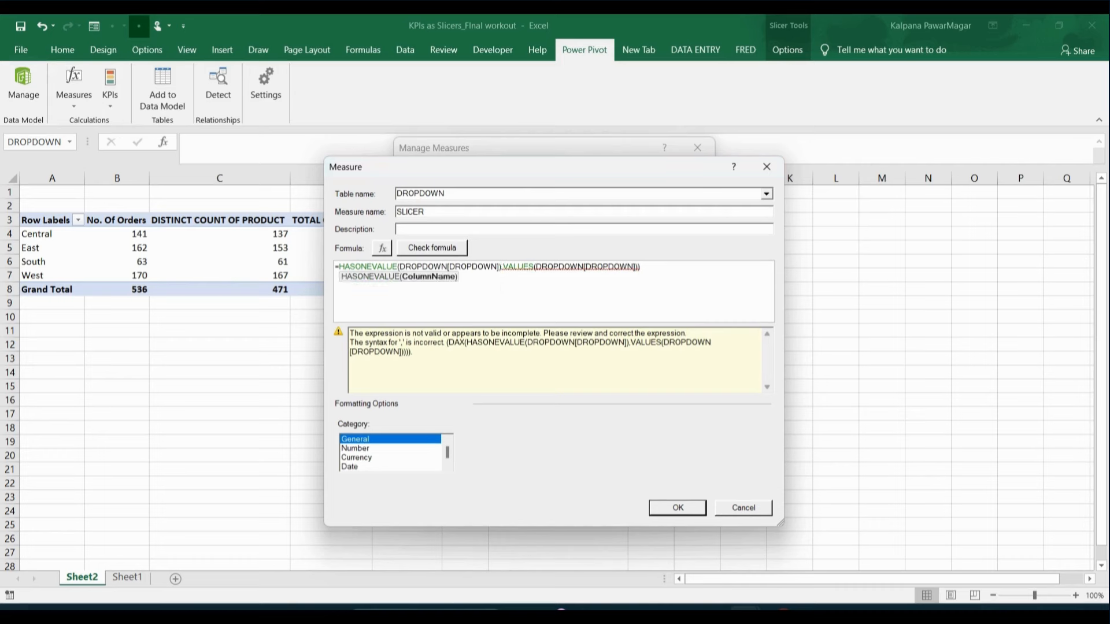
{"action": "key", "text": "BackSpace"}
{"action": "key", "text": "BackSpace"}
{"action": "key", "text": "BackSpace"}
{"action": "key", "text": "BackSpace"}
{"action": "key", "text": "BackSpace"}
{"action": "key", "text": "BackSpace"}
{"action": "key", "text": "BackSpace"}
{"action": "key", "text": "BackSpace"}
{"action": "key", "text": "BackSpace"}
{"action": "key", "text": "BackSpace"}
{"action": "key", "text": "BackSpace"}
{"action": "key", "text": "BackSpace"}
{"action": "key", "text": "BackSpace"}
{"action": "key", "text": "BackSpace"}
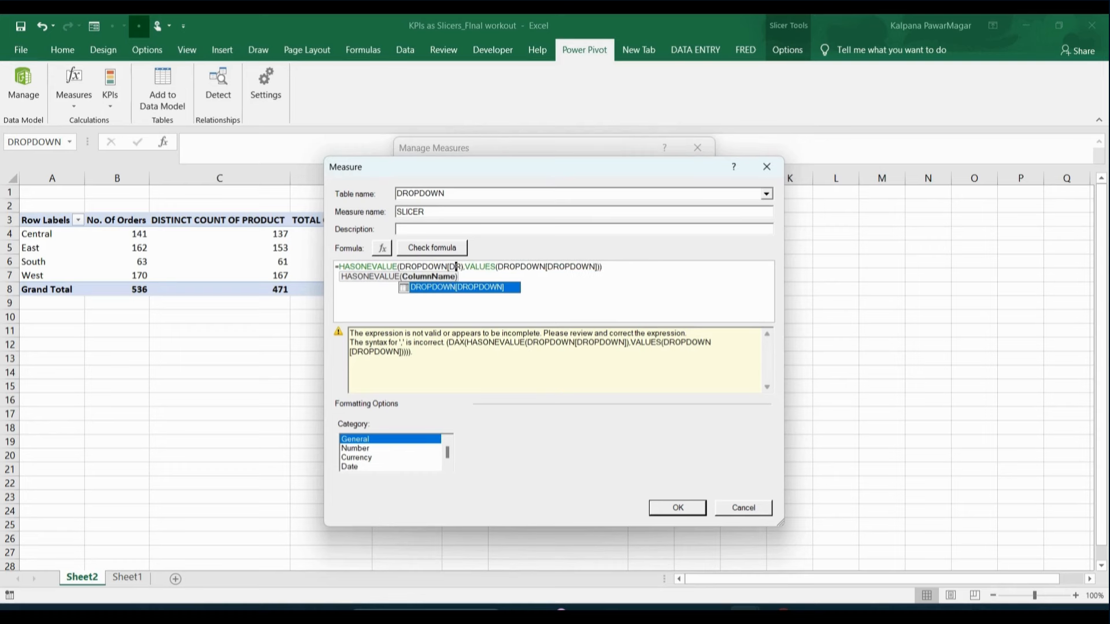
{"action": "key", "text": "BackSpace"}
{"action": "key", "text": "BackSpace"}
{"action": "key", "text": "BackSpace"}
{"action": "key", "text": "BackSpace"}
{"action": "key", "text": "BackSpace"}
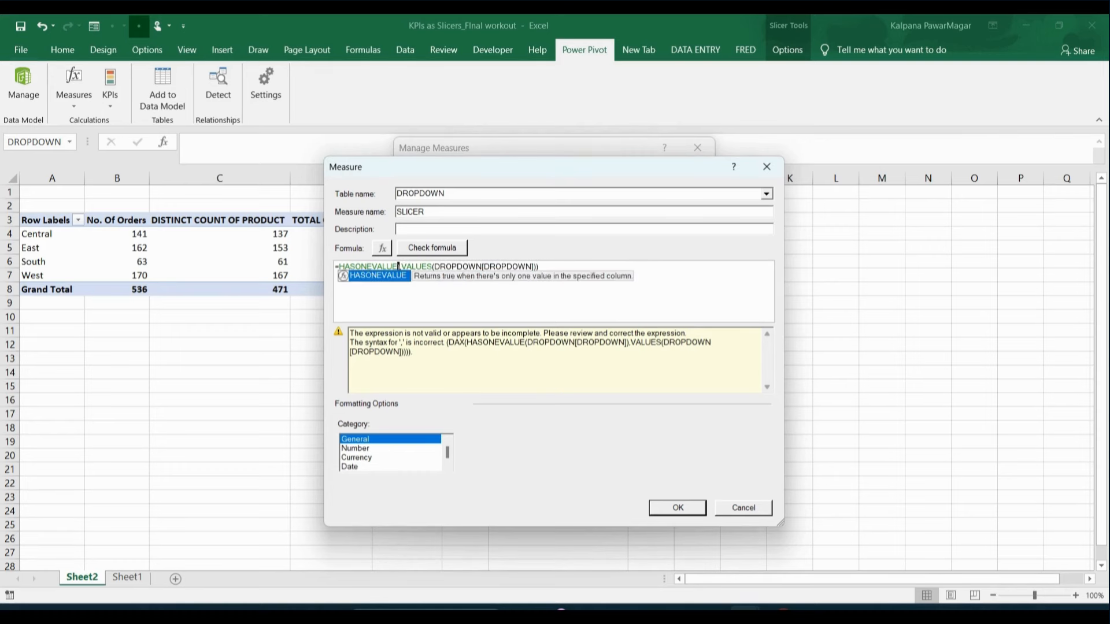
{"action": "key", "text": "Delete"}
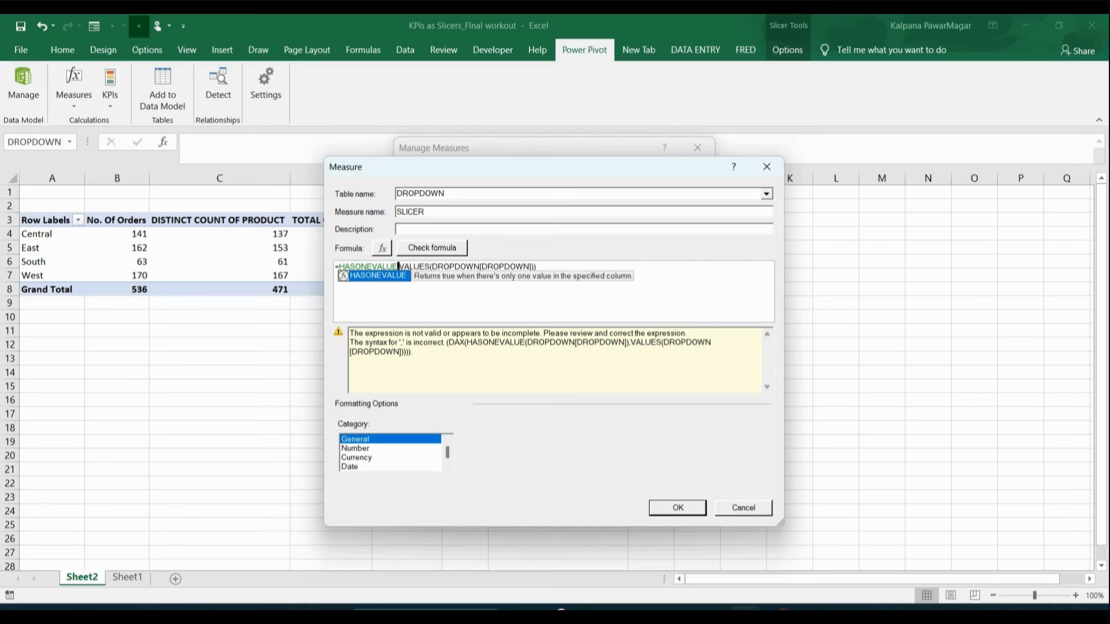
{"action": "type", "text": "(DROO"}
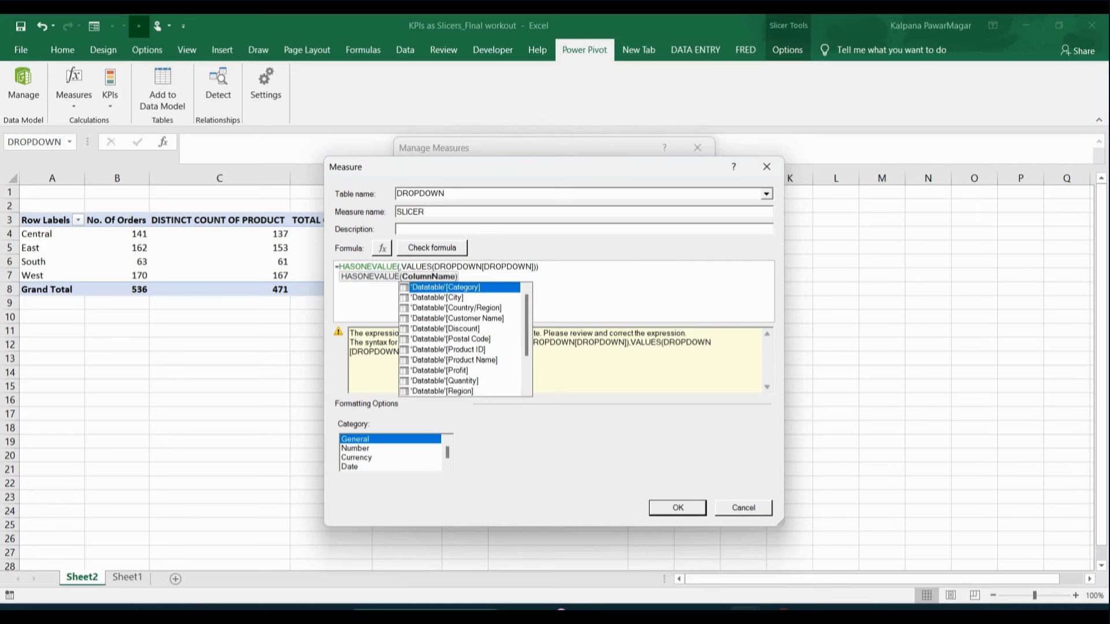
{"action": "key", "text": "BackSpace"}
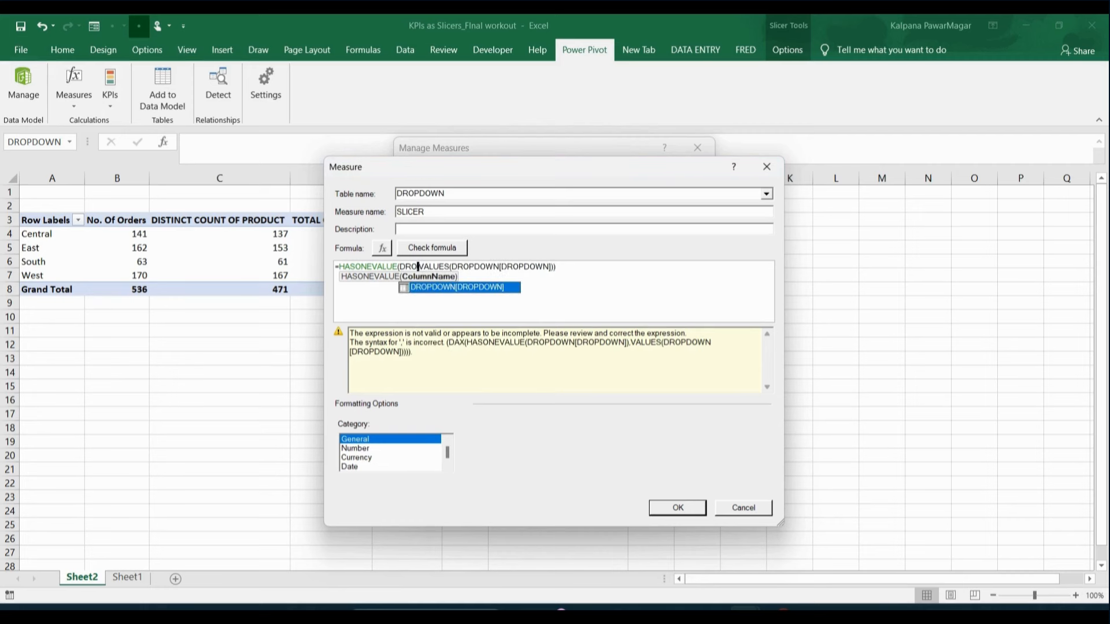
{"action": "double_click", "coordinate": [480, 287]}
{"action": "type", "text": ","}
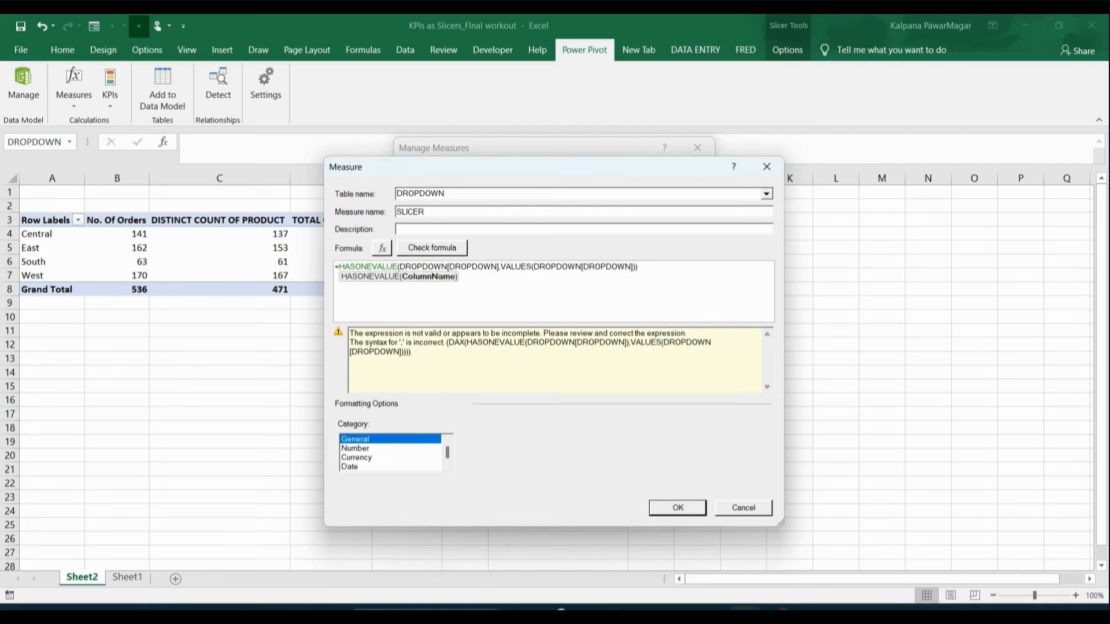
{"action": "type", "text": ")"}
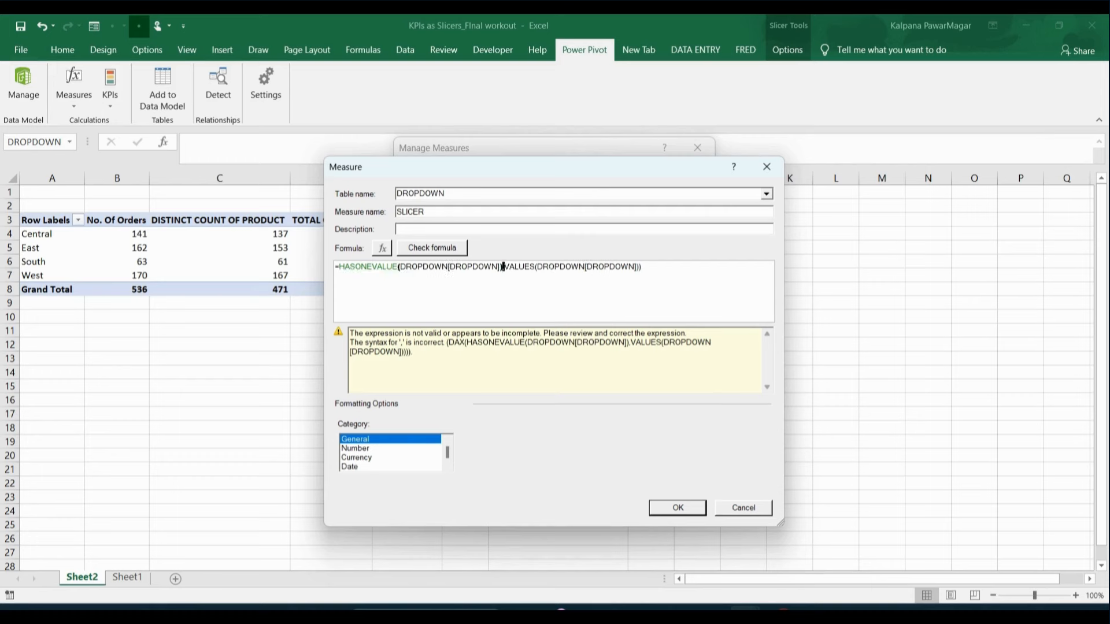
{"action": "left_click", "coordinate": [642, 266]}
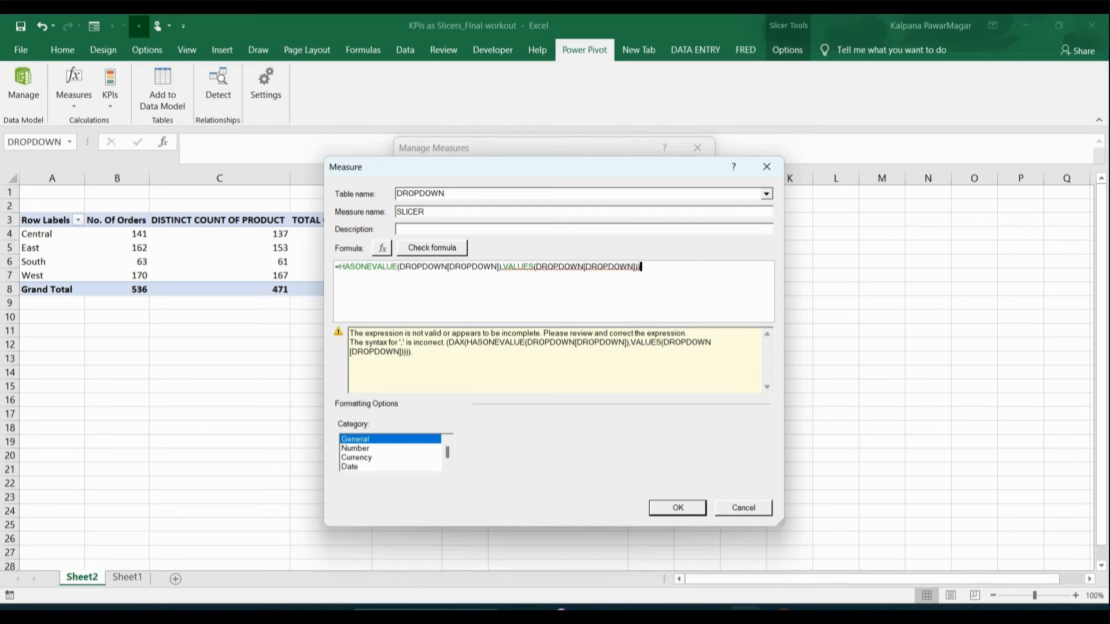
Wrap the SLICER formula in IF as =IF(HASONEVALUE(DROPDOWN[DROPDOWN]),VALUES(DROPDOWN[DROPDOWN])), check it, save the measure and close the measures list
{"action": "left_click", "coordinate": [340, 267]}
{"action": "type", "text": "IF"}
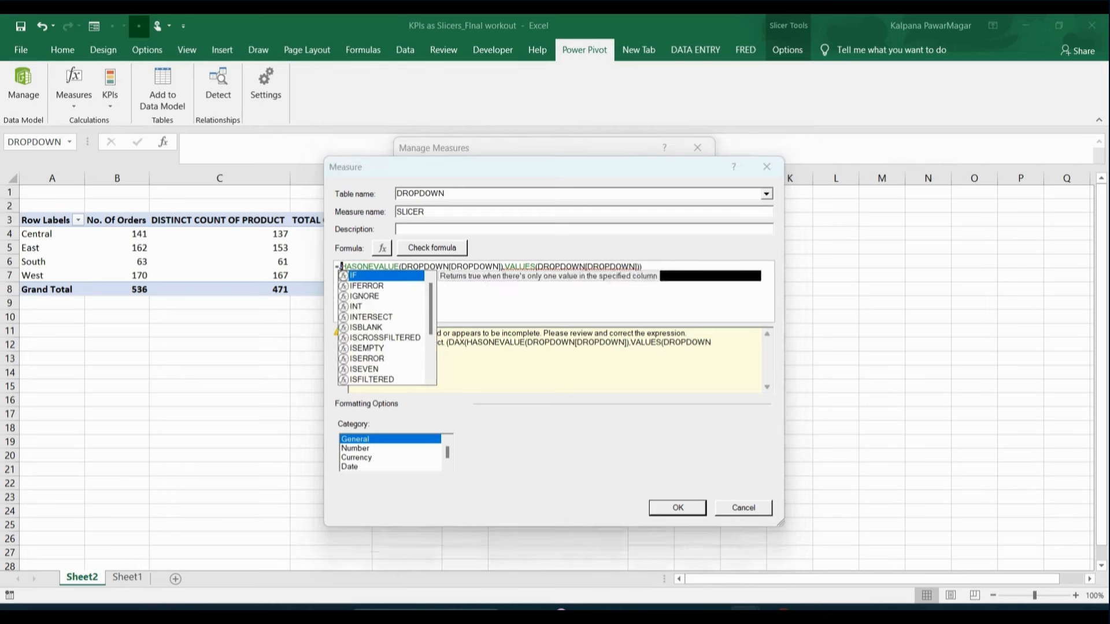
{"action": "type", "text": "("}
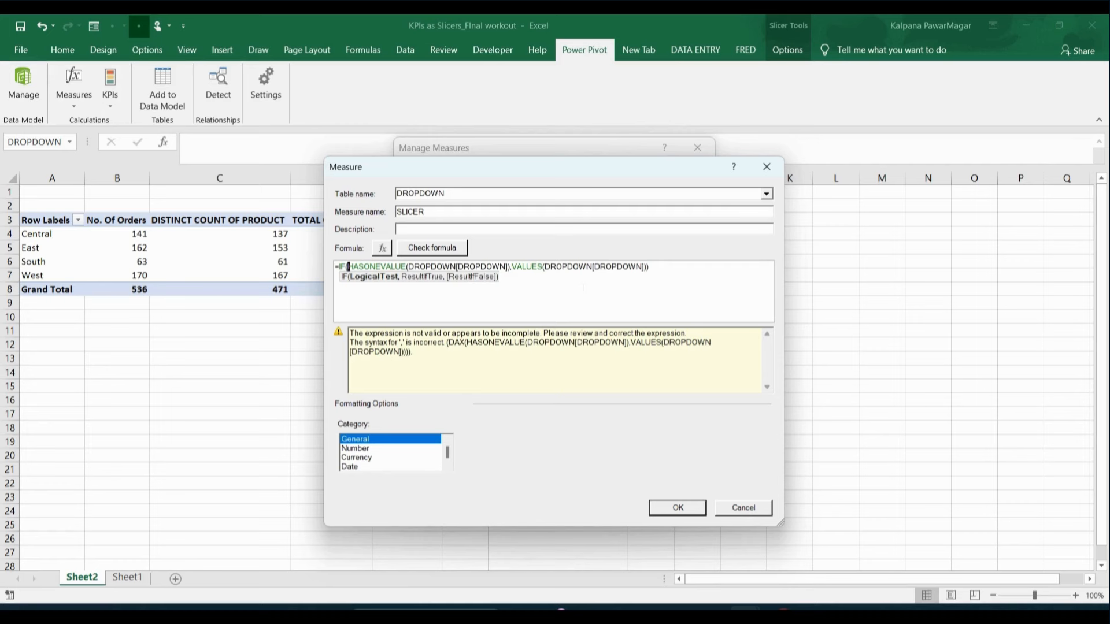
{"action": "left_click", "coordinate": [676, 269]}
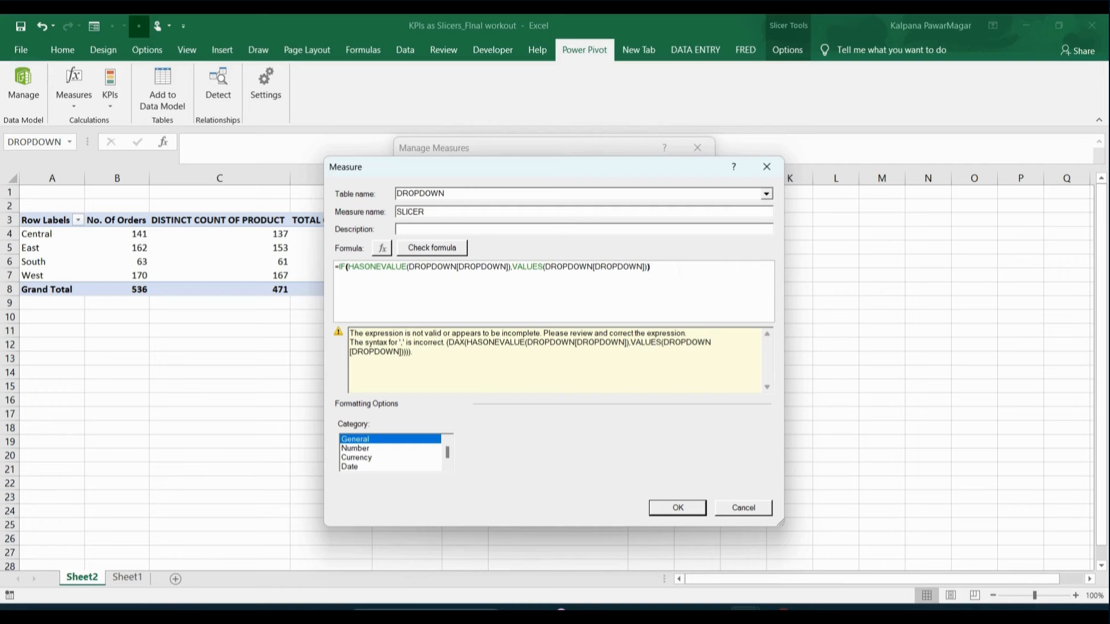
{"action": "left_click", "coordinate": [434, 249]}
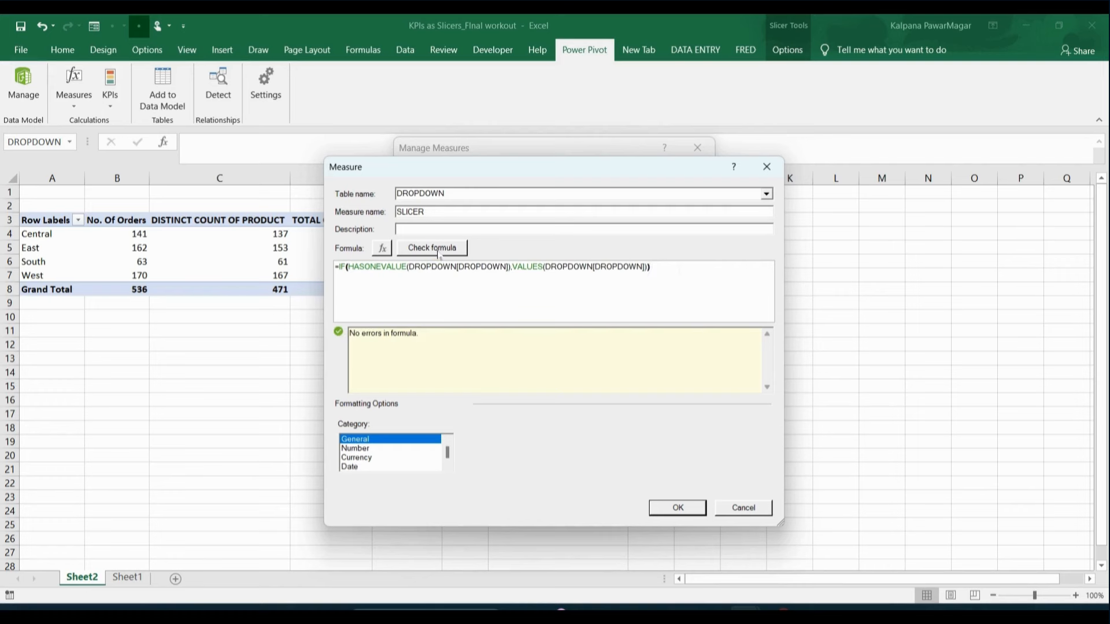
{"action": "left_click", "coordinate": [656, 508]}
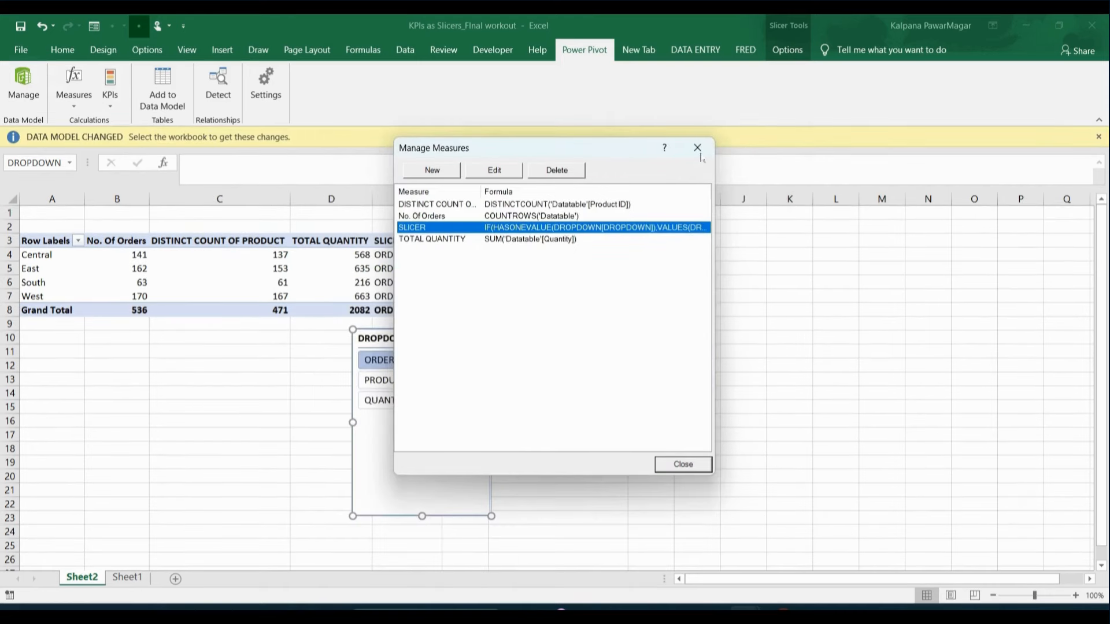
{"action": "left_click", "coordinate": [697, 147]}
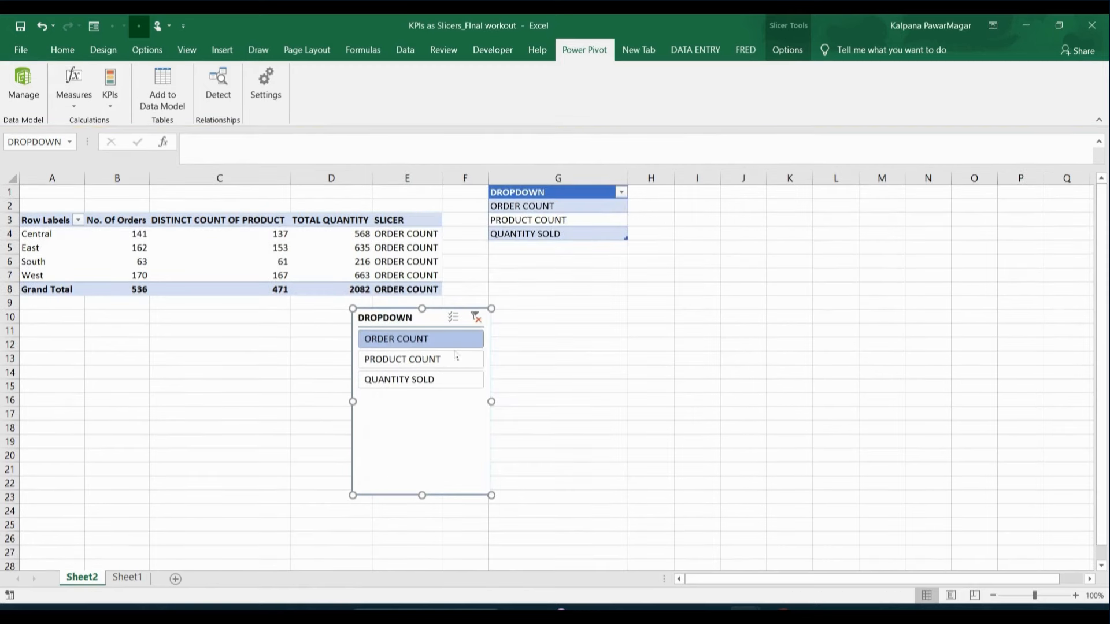
Test the SLICER column with PRODUCT COUNT and ORDER COUNT chosen separately, and with the DROPDOWN slicer's filter cleared
{"action": "left_click", "coordinate": [425, 359]}
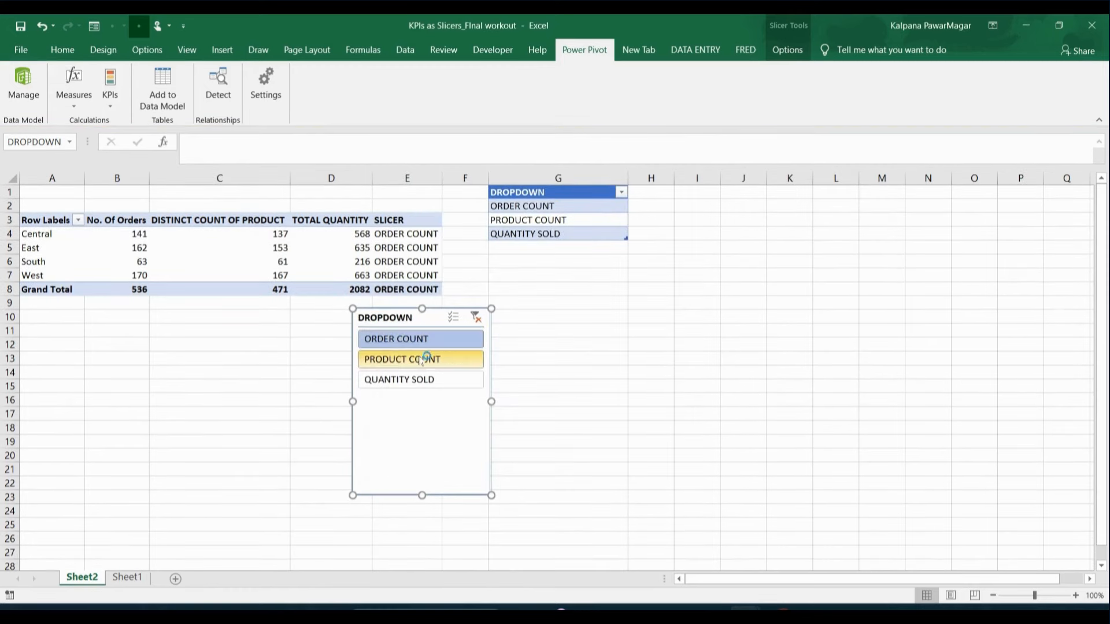
{"action": "left_click", "coordinate": [408, 261]}
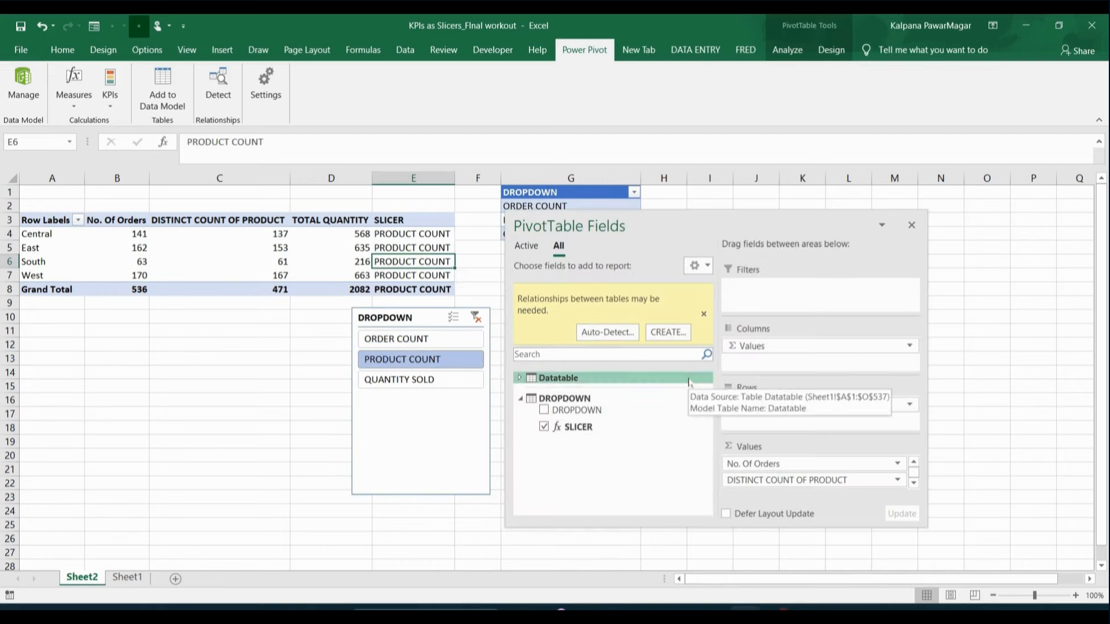
{"action": "left_click", "coordinate": [416, 234]}
{"action": "left_click", "coordinate": [399, 338]}
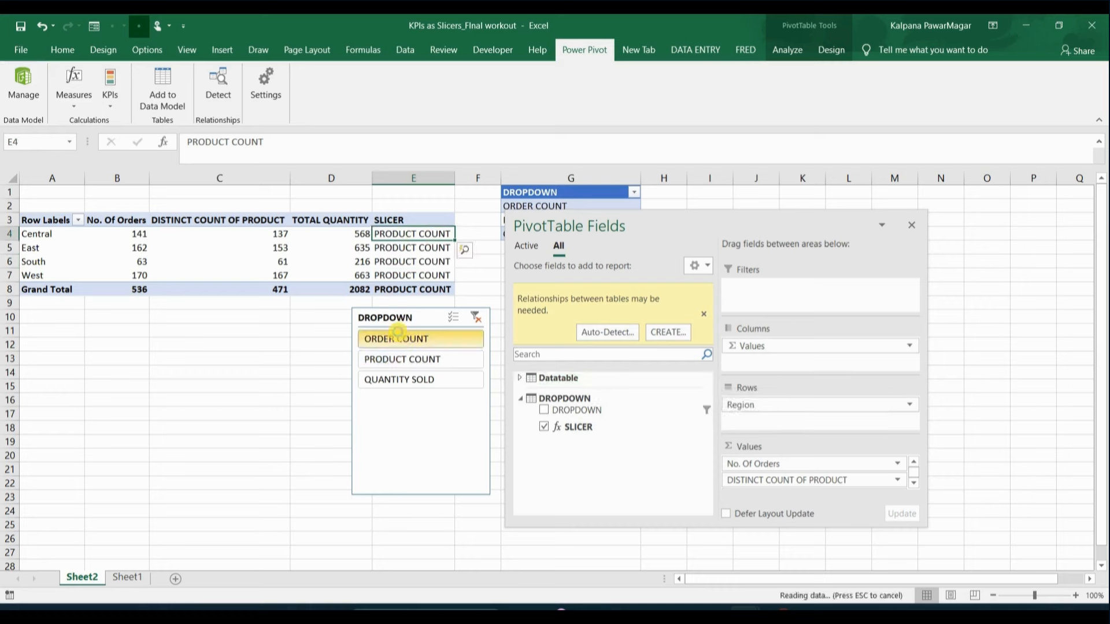
{"action": "left_click", "coordinate": [477, 317]}
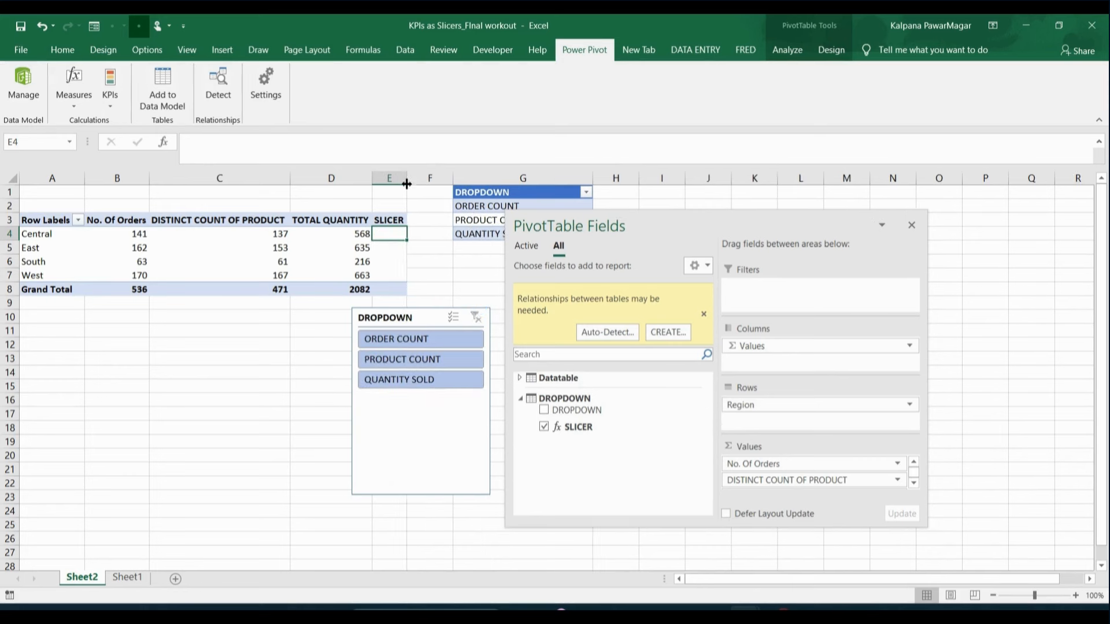
{"action": "left_click_drag", "start_coordinate": [391, 219], "coordinate": [391, 289]}
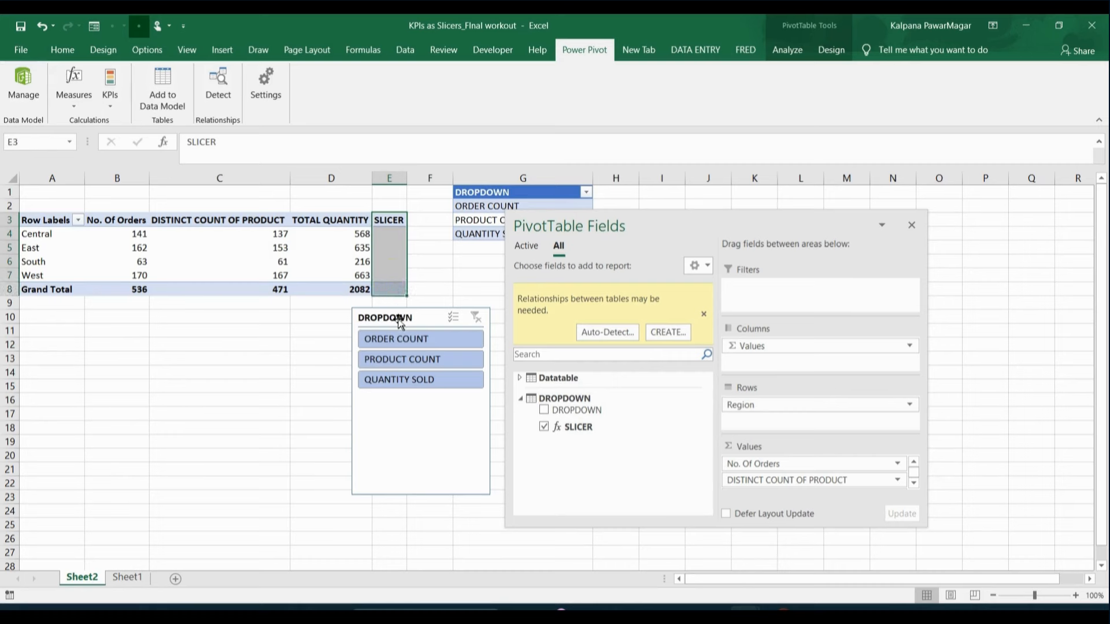
Test the DROPDOWN slicer with ORDER COUNT and PRODUCT COUNT selected together, and return it to ORDER COUNT alone
{"action": "left_click", "coordinate": [407, 339]}
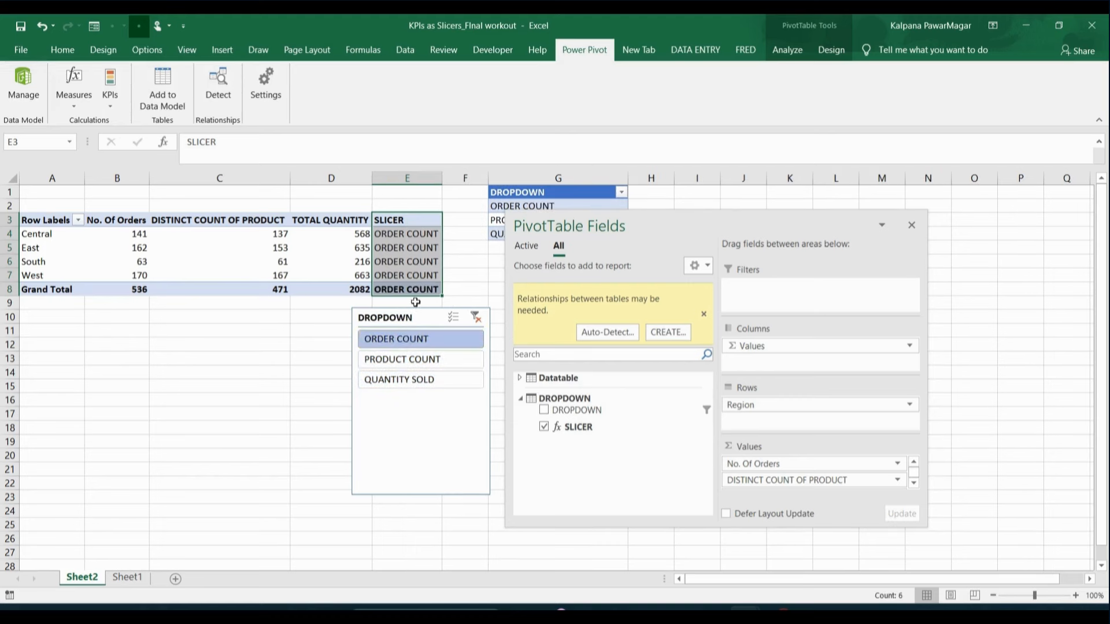
{"action": "left_click", "coordinate": [402, 359]}
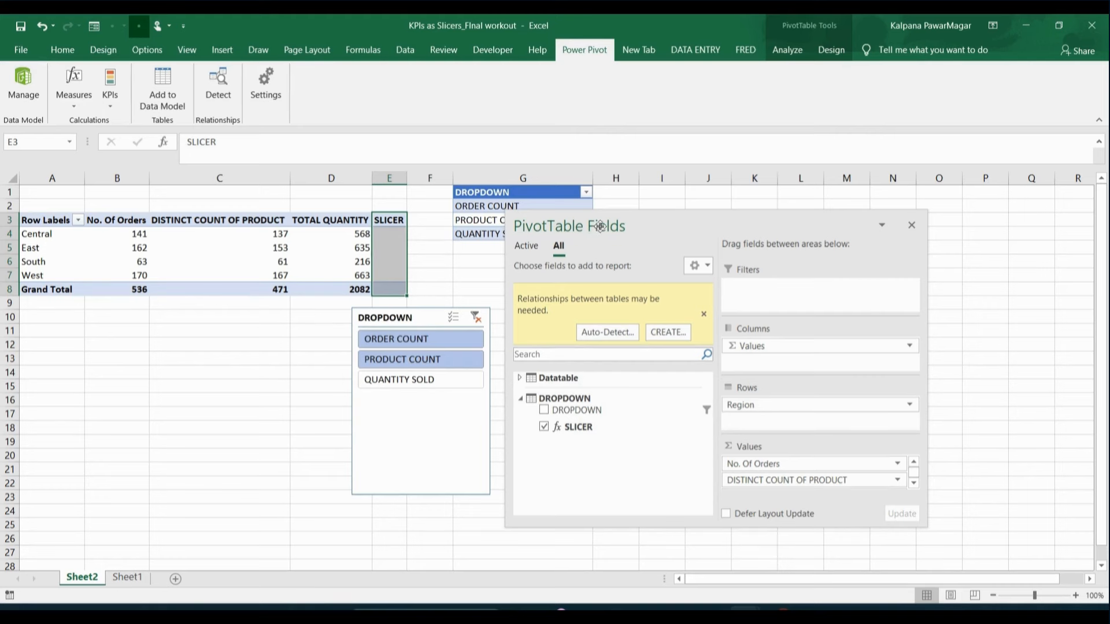
{"action": "left_click_drag", "start_coordinate": [603, 227], "coordinate": [638, 307]}
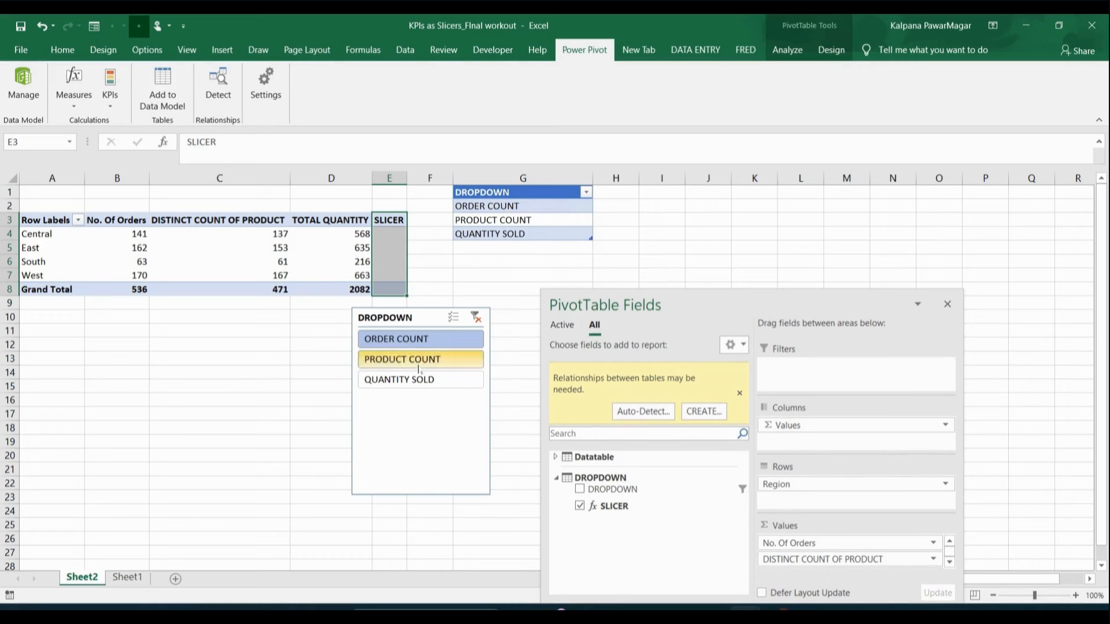
{"action": "mouse_move", "coordinate": [390, 238]}
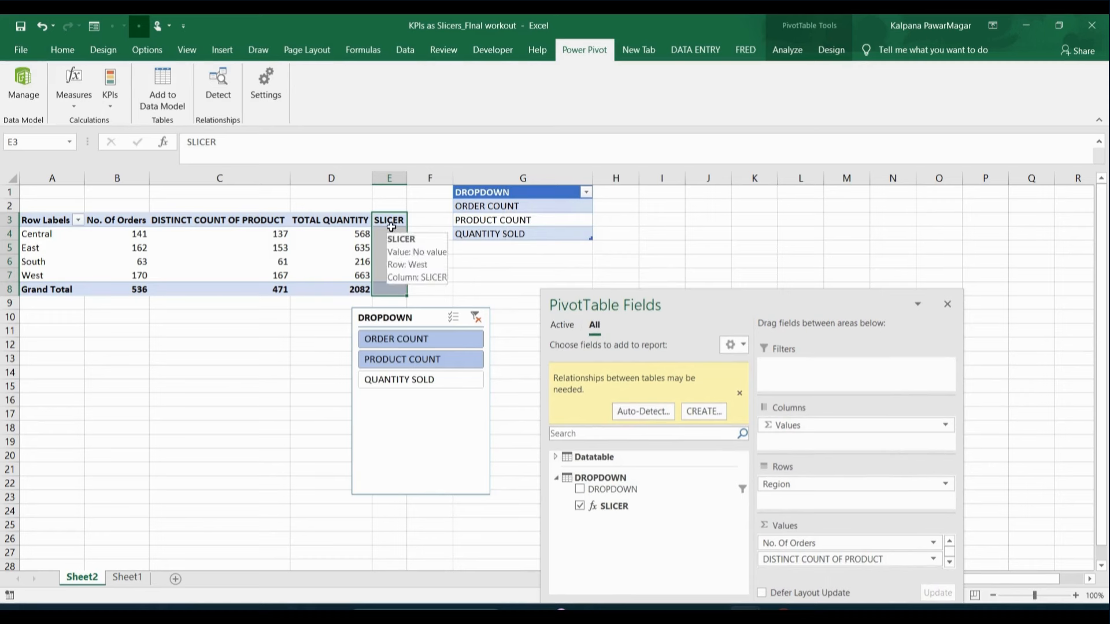
{"action": "left_click", "coordinate": [404, 340]}
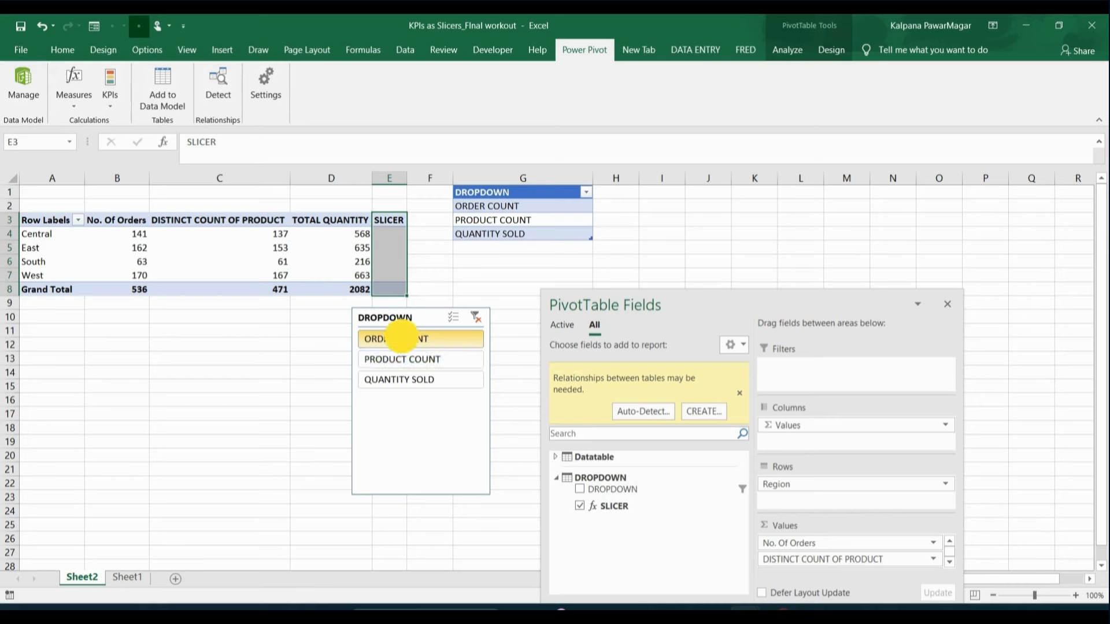
{"action": "left_click", "coordinate": [411, 233]}
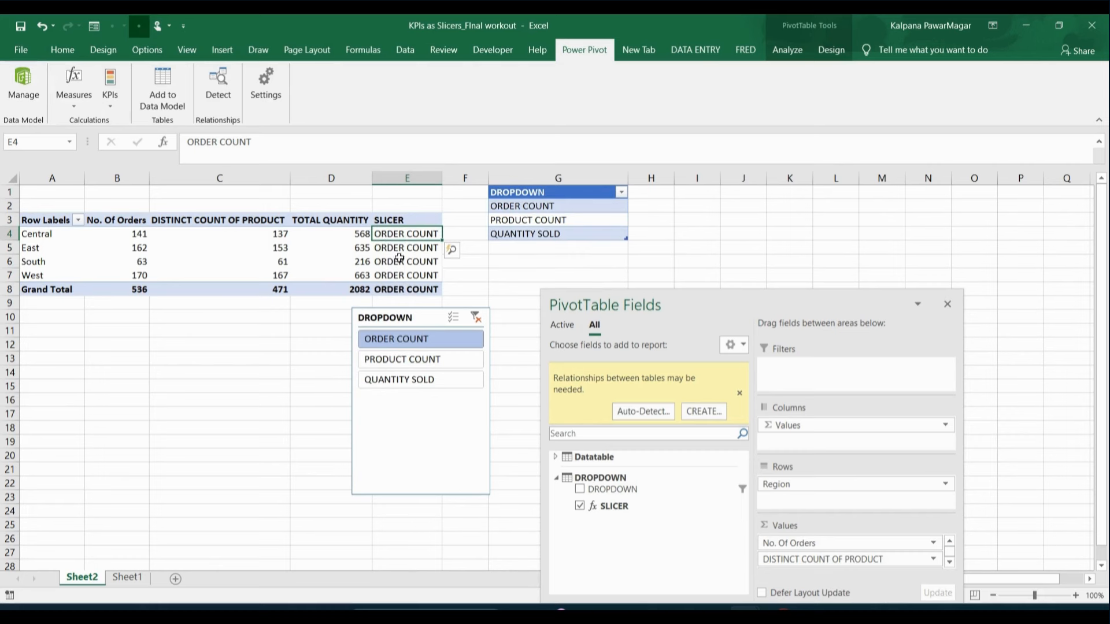
Drill into the records behind Central's No. Of Orders, return to Sheet2 and examine the order values of all four regions
{"action": "double_click", "coordinate": [139, 234]}
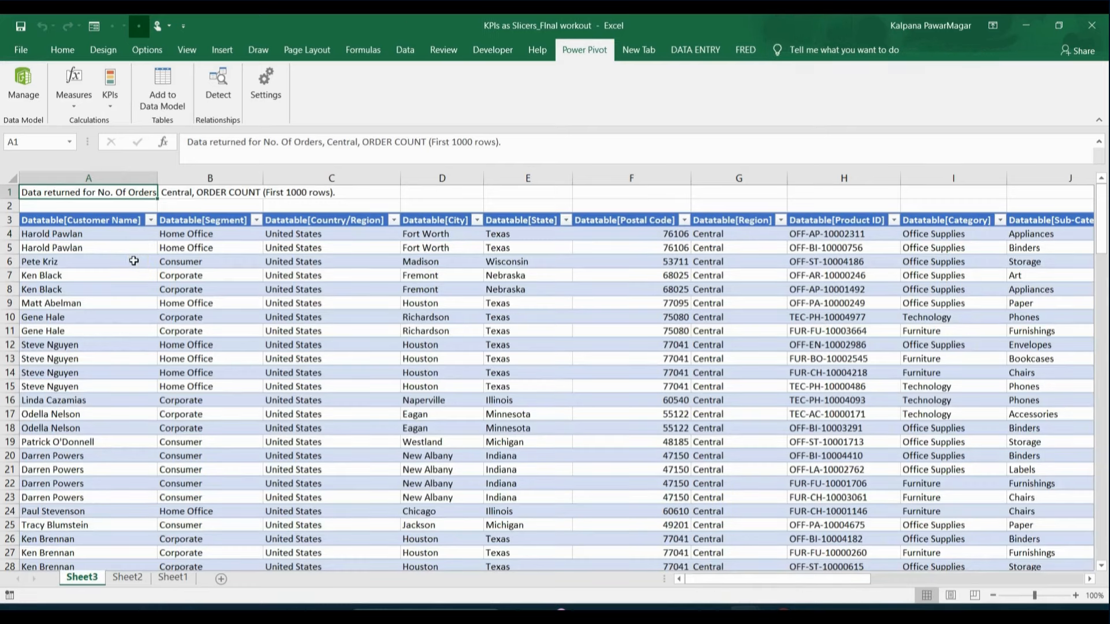
{"action": "left_click", "coordinate": [127, 577]}
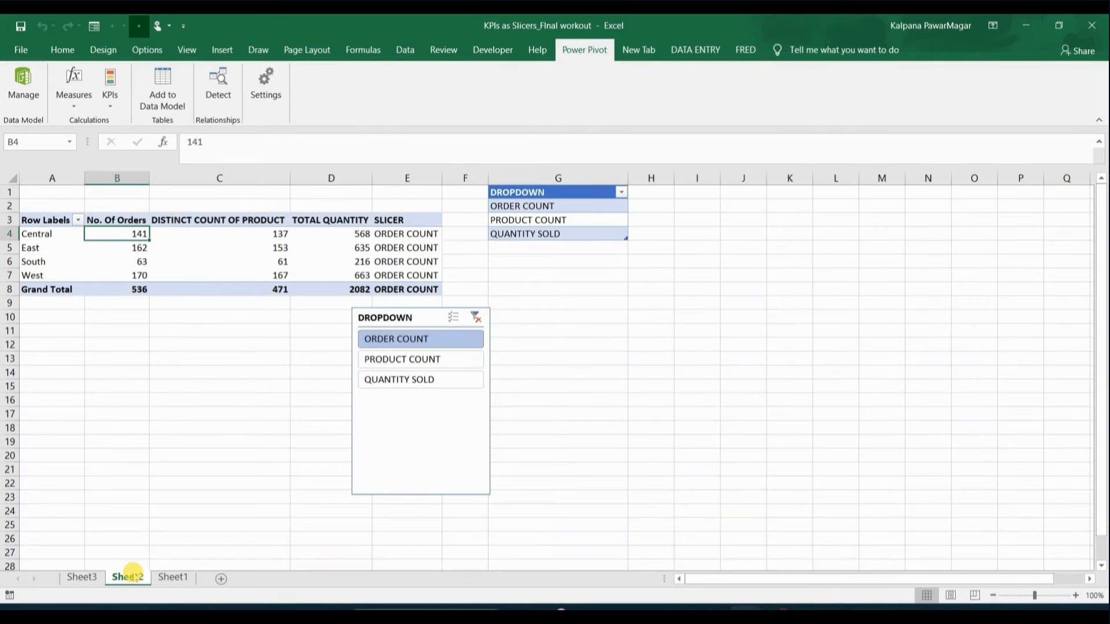
{"action": "mouse_move", "coordinate": [136, 231]}
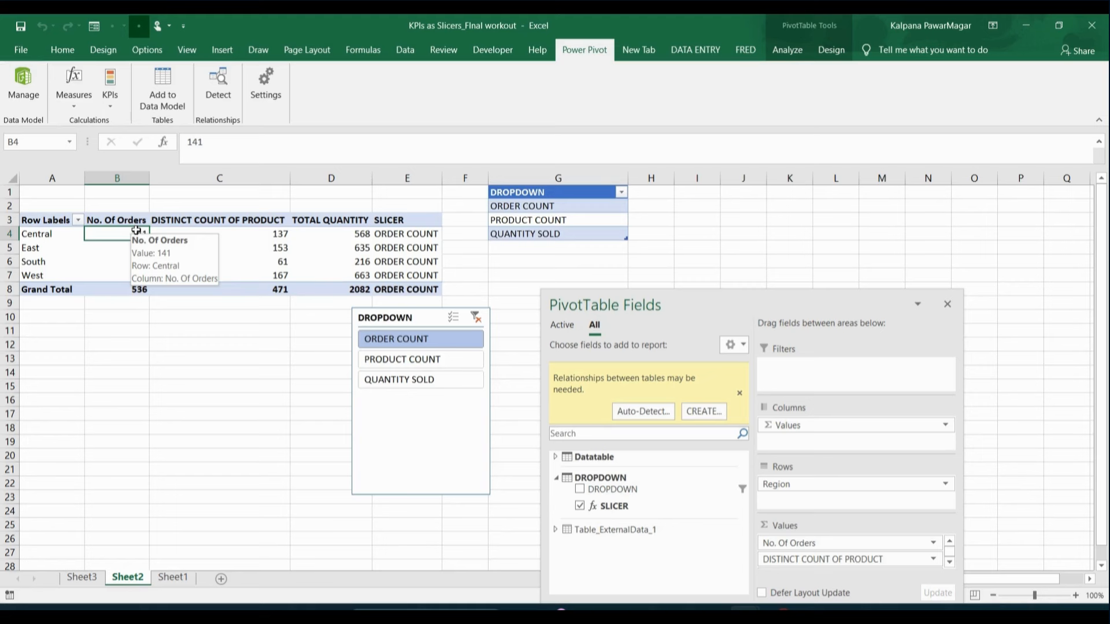
{"action": "left_click_drag", "start_coordinate": [136, 231], "coordinate": [138, 275]}
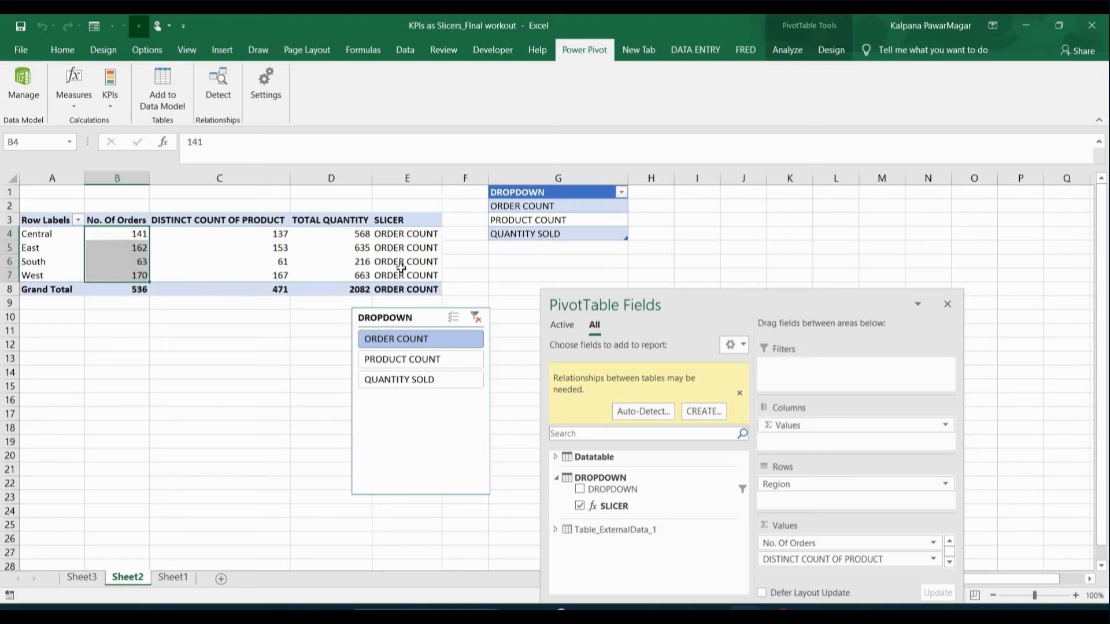
Filter the DROPDOWN slicer to PRODUCT COUNT and examine the regions' DISTINCT COUNT OF PRODUCT values against the SLICER column
{"action": "left_click", "coordinate": [395, 365]}
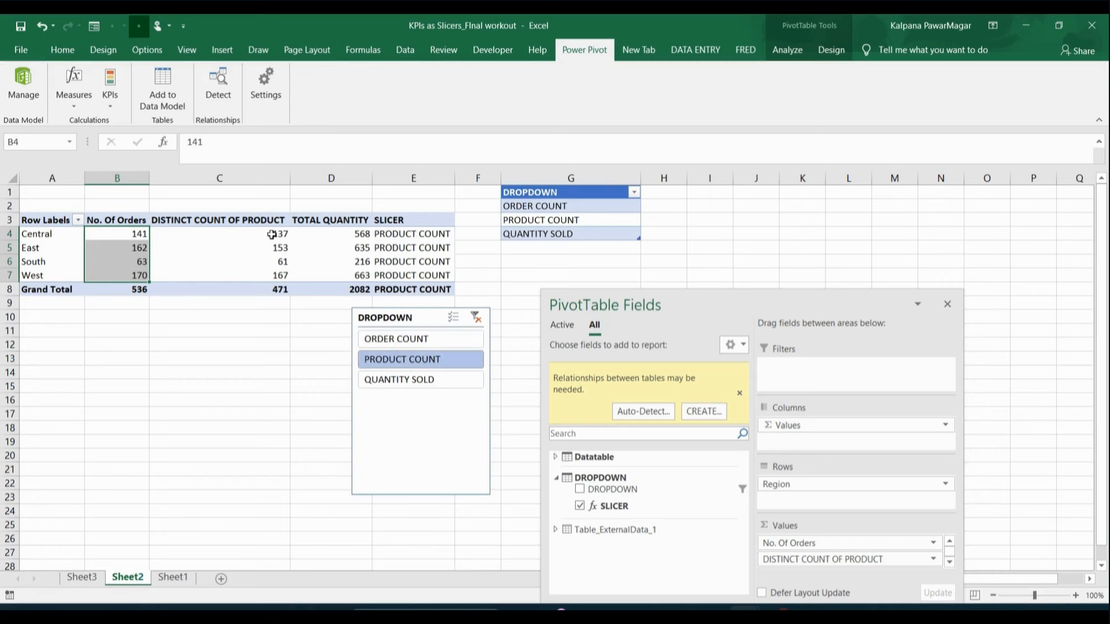
{"action": "left_click_drag", "start_coordinate": [257, 235], "coordinate": [258, 275]}
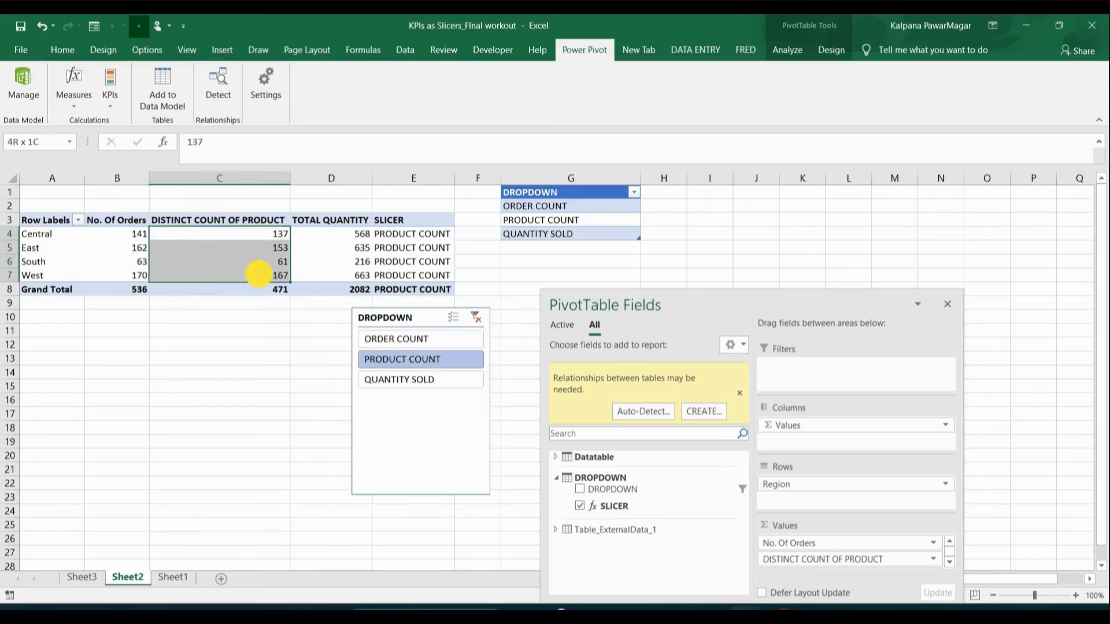
{"action": "left_click", "coordinate": [400, 234]}
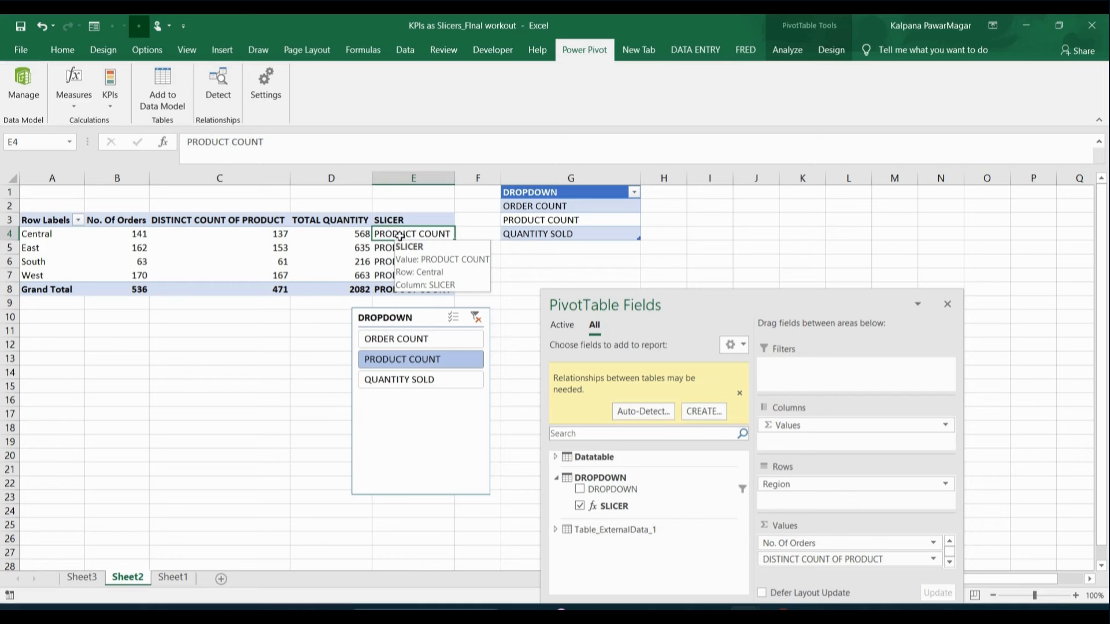
Start a new measure in the Datatable table and name it KPI
{"action": "left_click", "coordinate": [85, 102]}
{"action": "left_click", "coordinate": [88, 117]}
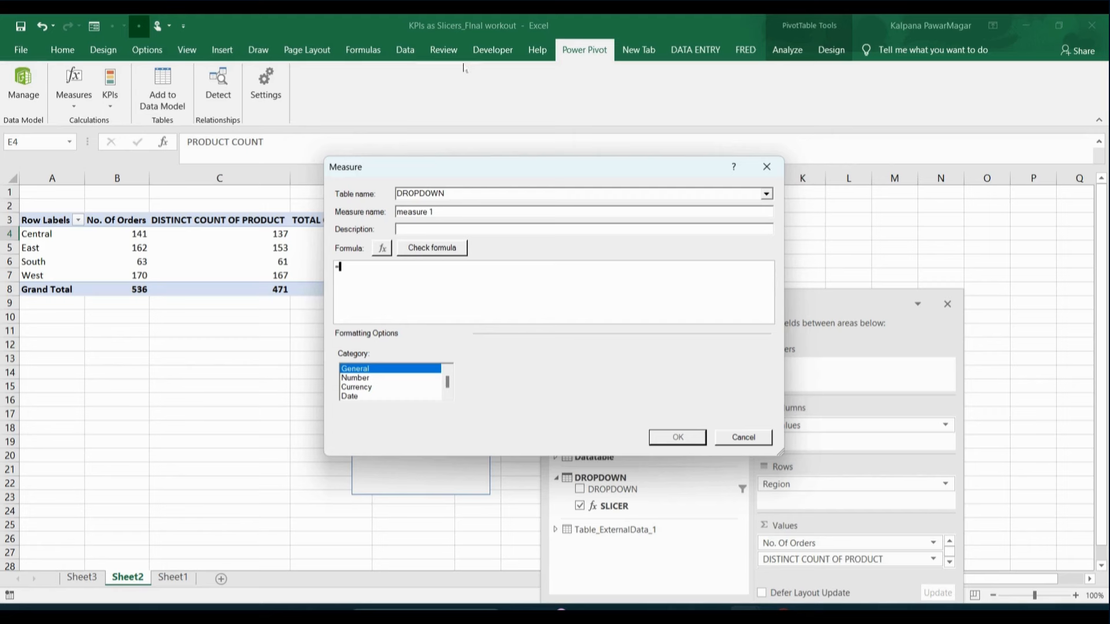
{"action": "left_click", "coordinate": [766, 194]}
{"action": "left_click", "coordinate": [734, 207]}
{"action": "left_click_drag", "start_coordinate": [440, 212], "coordinate": [386, 210]}
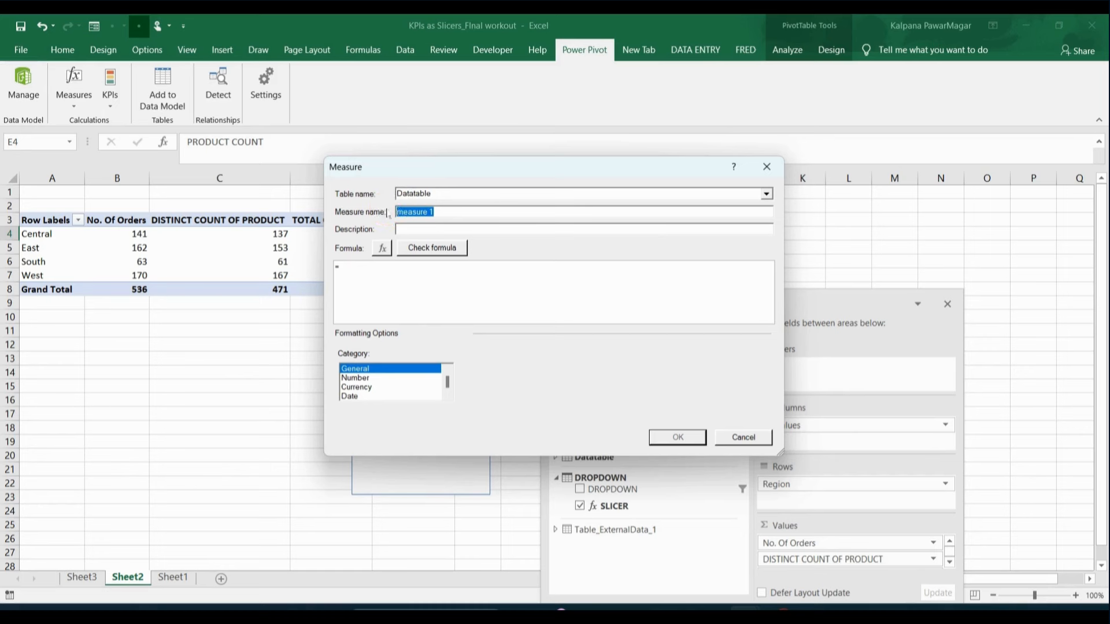
{"action": "type", "text": "KPI"}
Begin the KPI measure's formula as a SWITCH function with the [SLICER] measure as its expression
{"action": "left_click", "coordinate": [402, 292]}
{"action": "type", "text": "SW"}
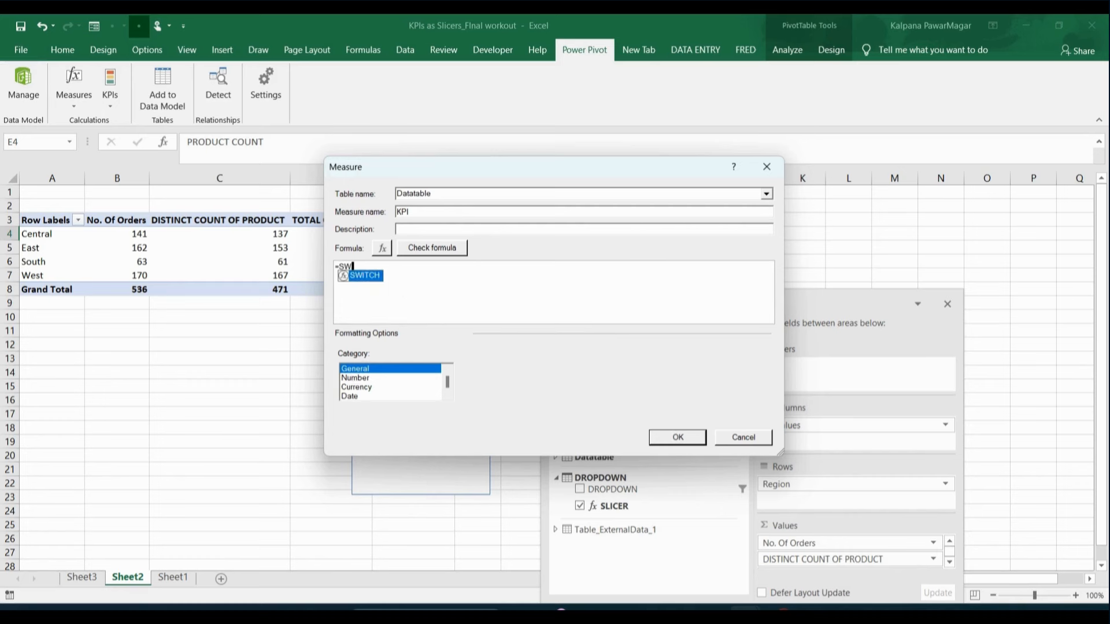
{"action": "type", "text": "ITCH"}
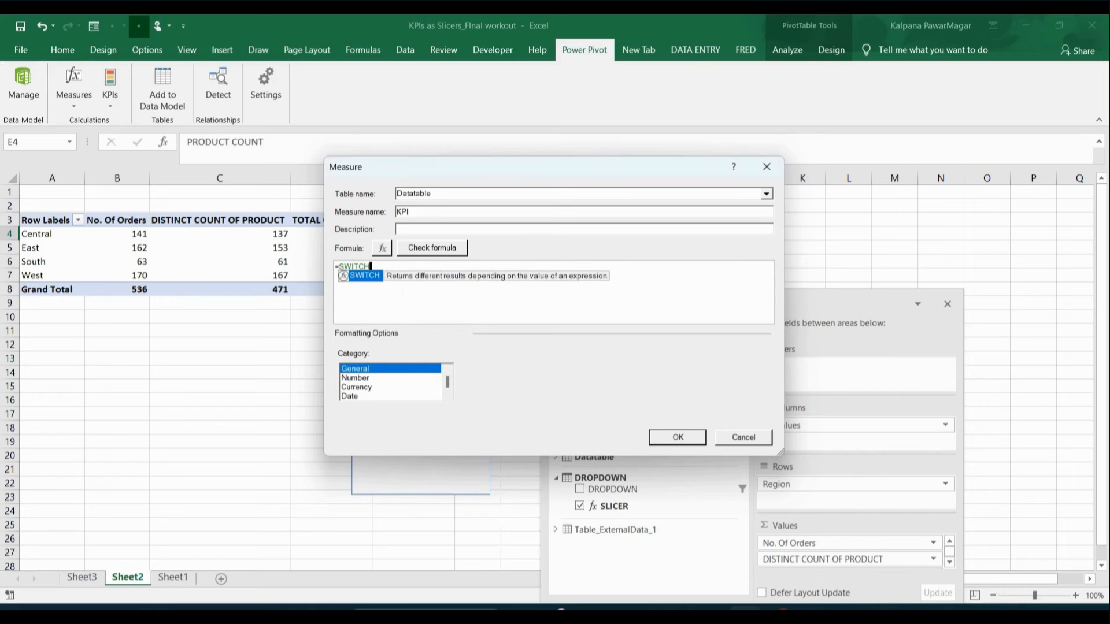
{"action": "type", "text": "("}
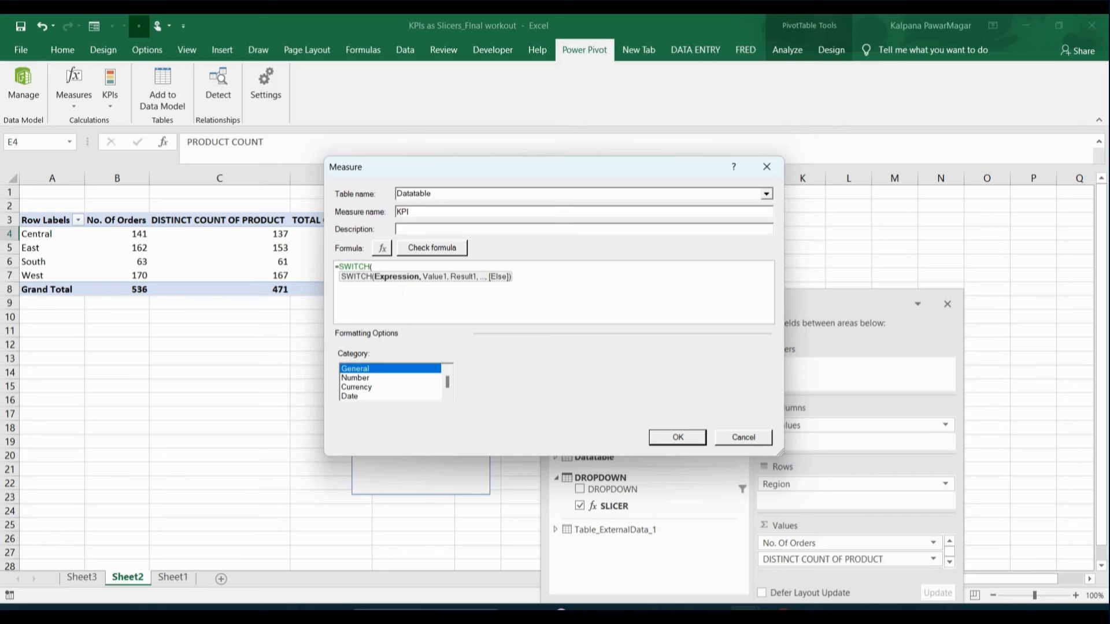
{"action": "type", "text": "SLICER"}
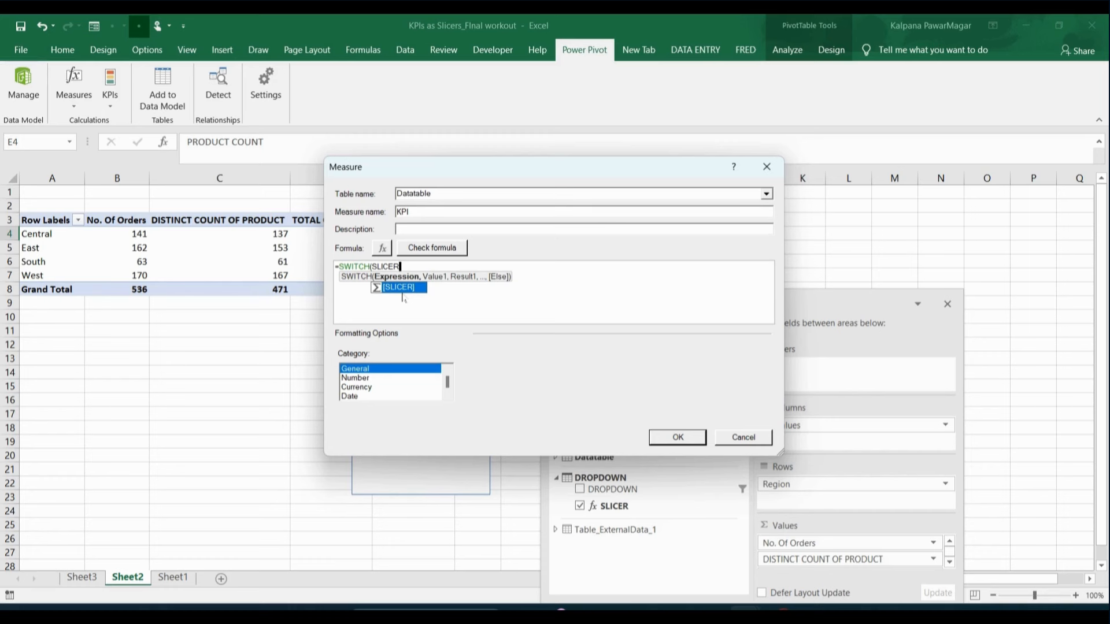
{"action": "key", "text": "Tab"}
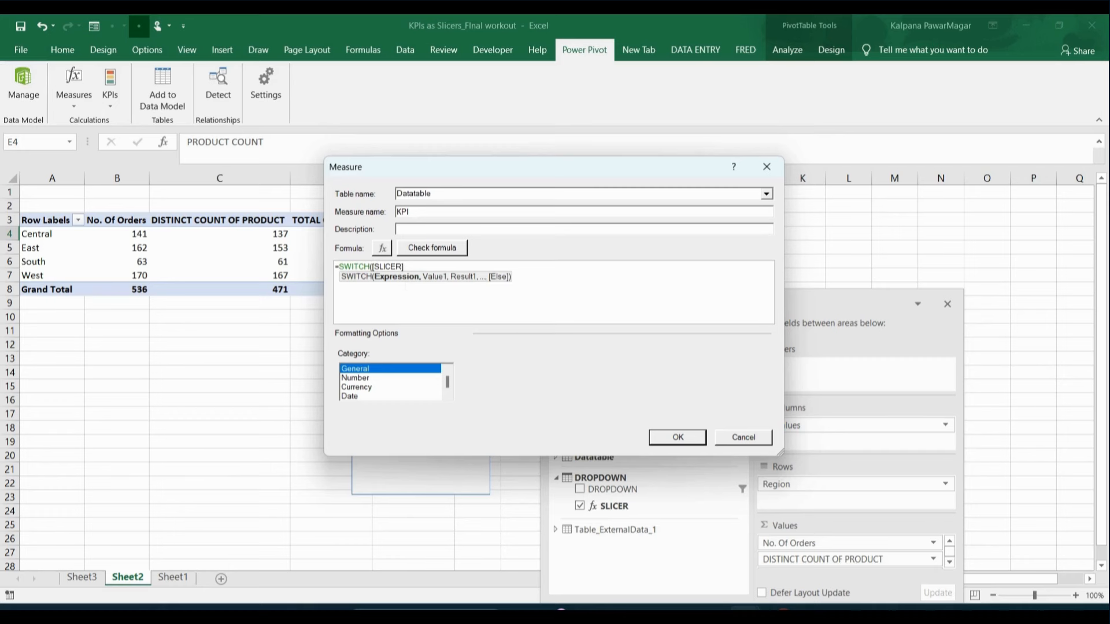
{"action": "type", "text": ","}
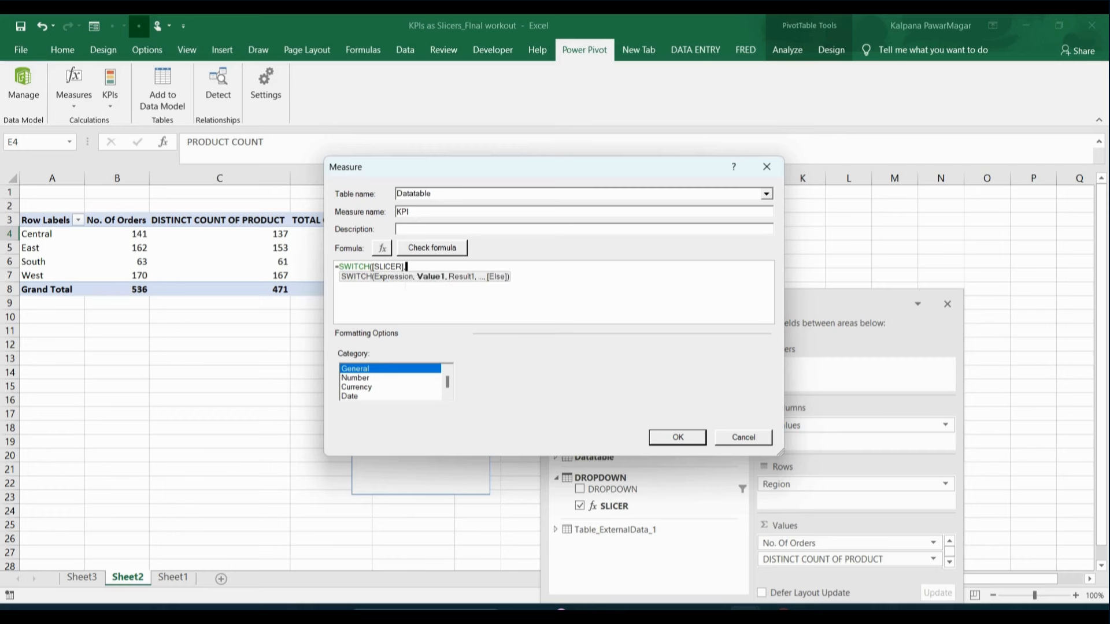
Add the first SWITCH pair, returning 'Datatable'[No. Of Orders] for "ORDER COUNT"
{"action": "type", "text": "\"ORDER COUNT\","}
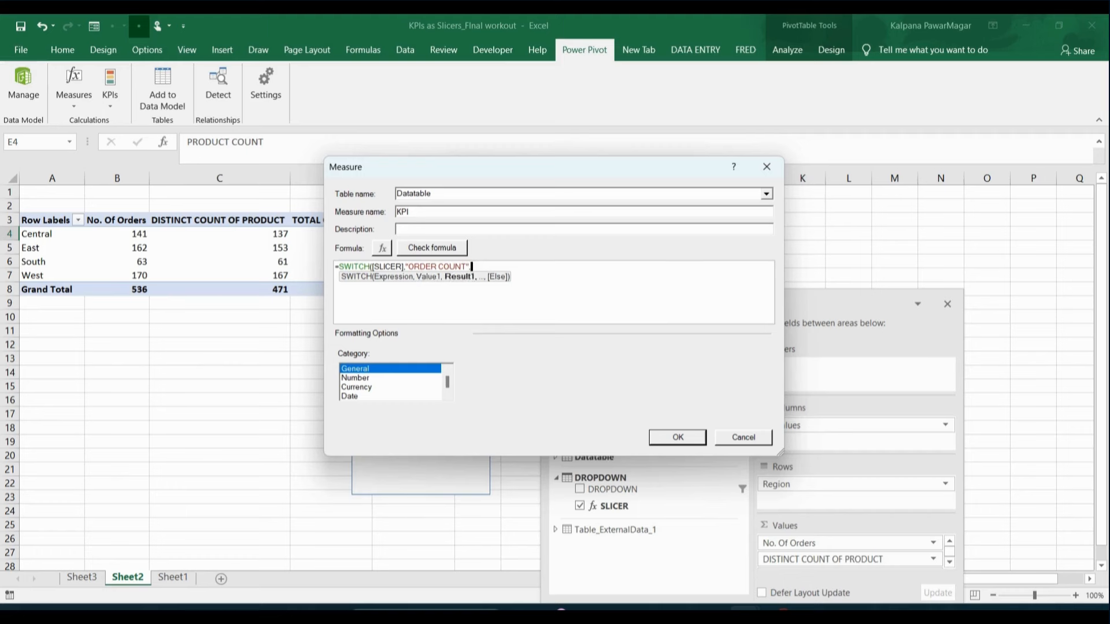
{"action": "type", "text": "DATA"}
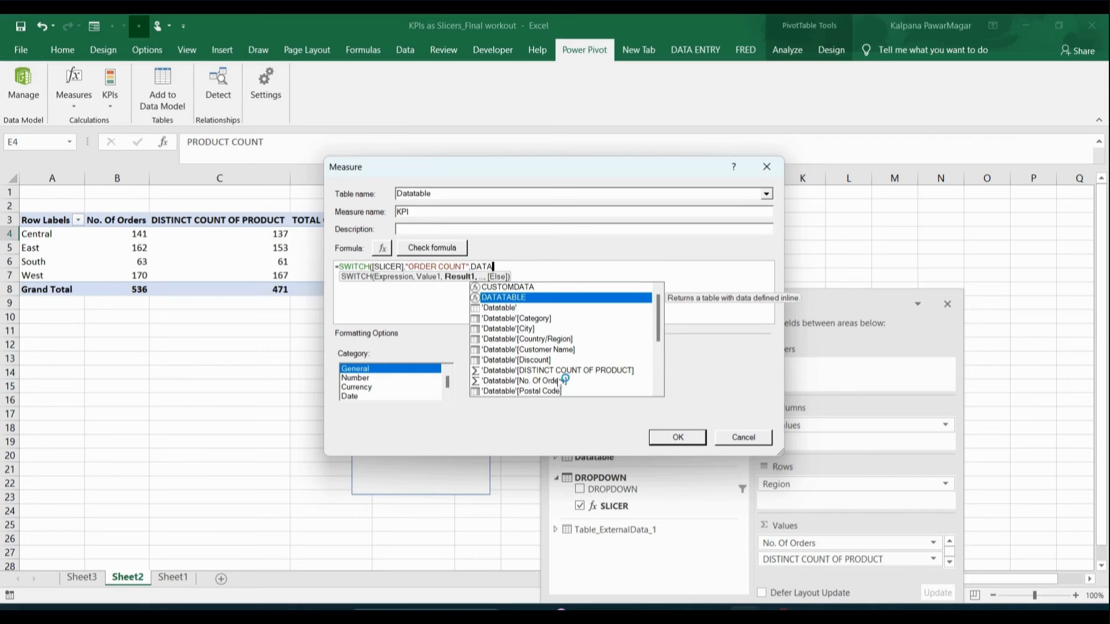
{"action": "left_click", "coordinate": [658, 346]}
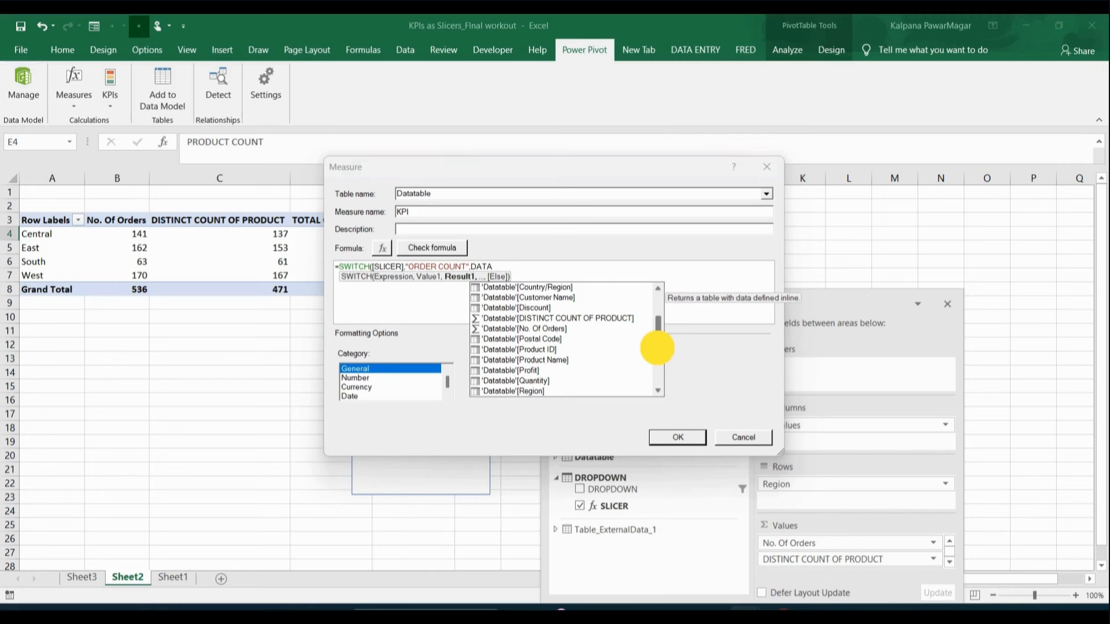
{"action": "left_click", "coordinate": [658, 379]}
{"action": "scroll", "coordinate": [658, 350], "scroll_direction": "up", "scroll_amount": 2}
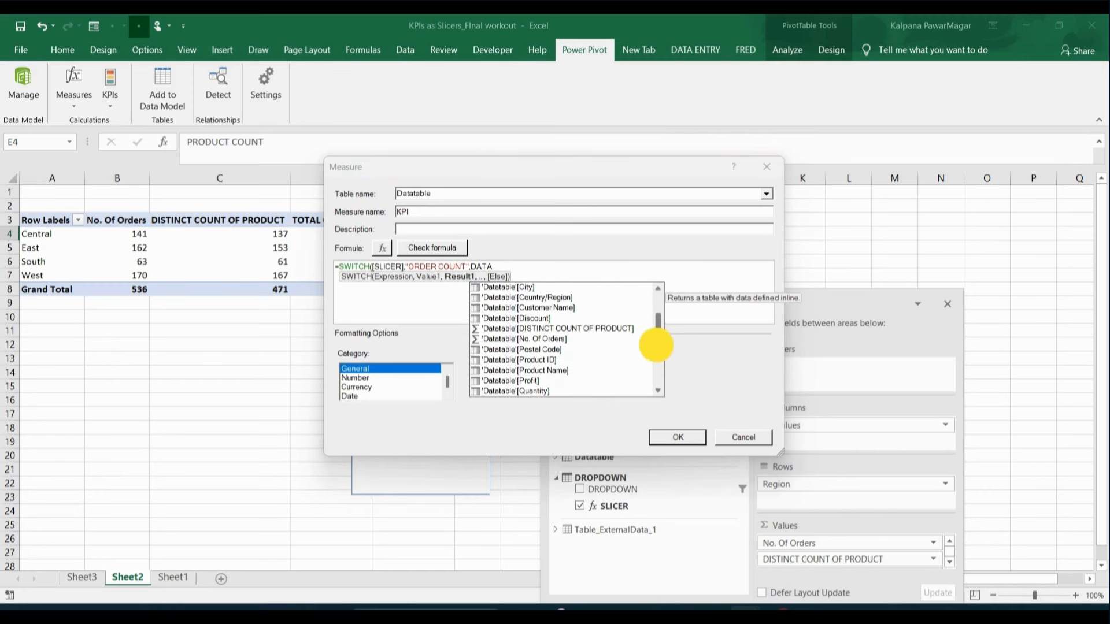
{"action": "double_click", "coordinate": [547, 341]}
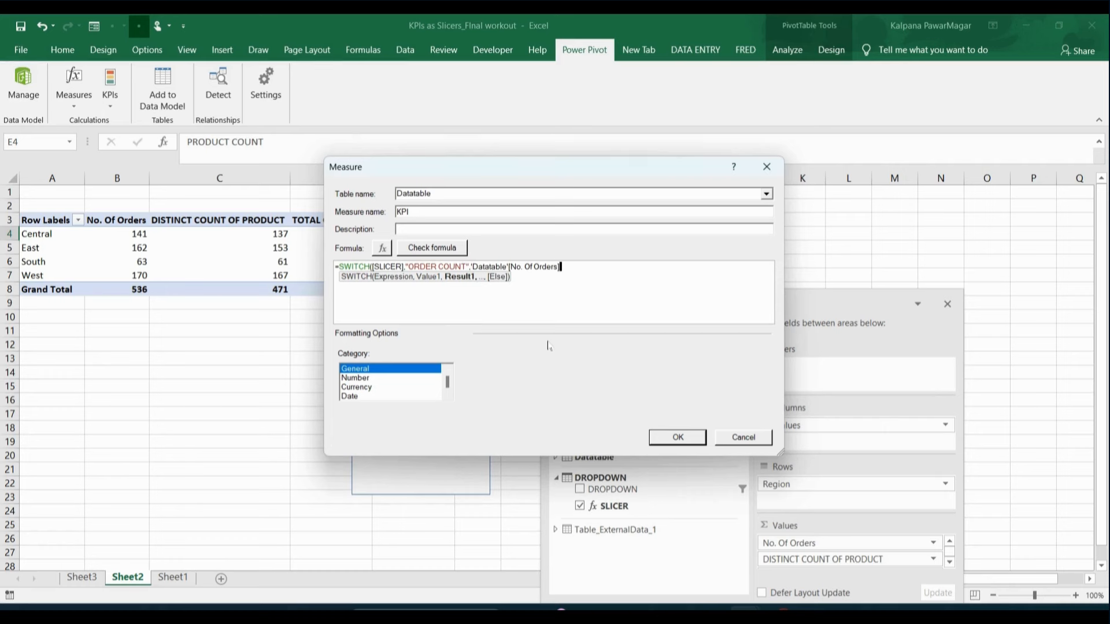
Add the second SWITCH pair, returning 'Datatable'[DISTINCT COUNT OF PRODUCT] for "PRODUCT COUNT"
{"action": "type", "text": ",\""}
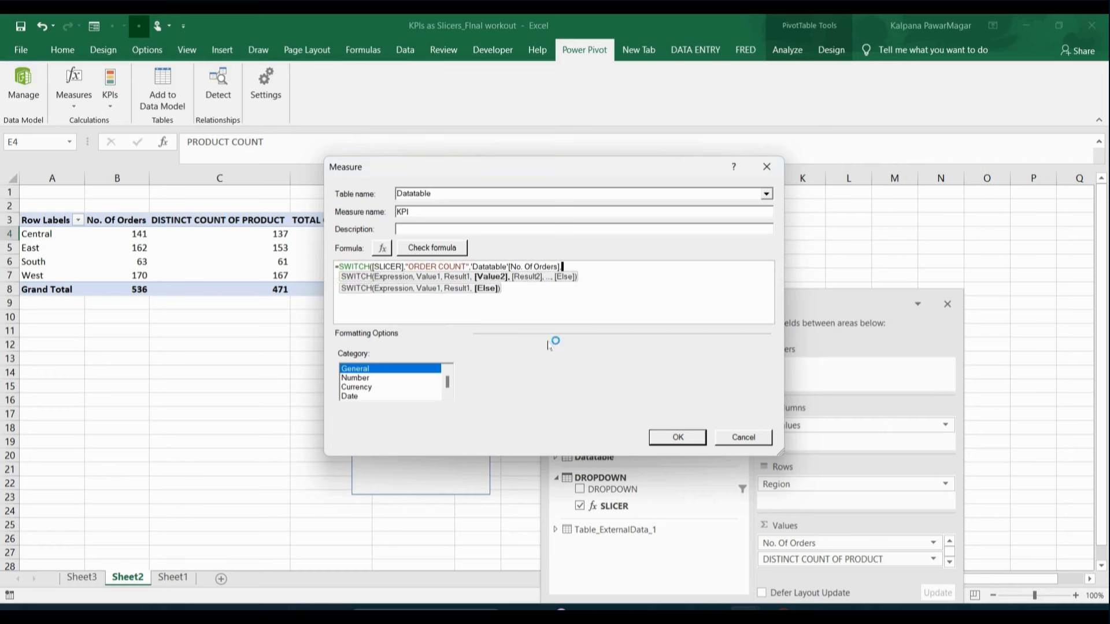
{"action": "type", "text": "PRODUCT COUNT\",DATA"}
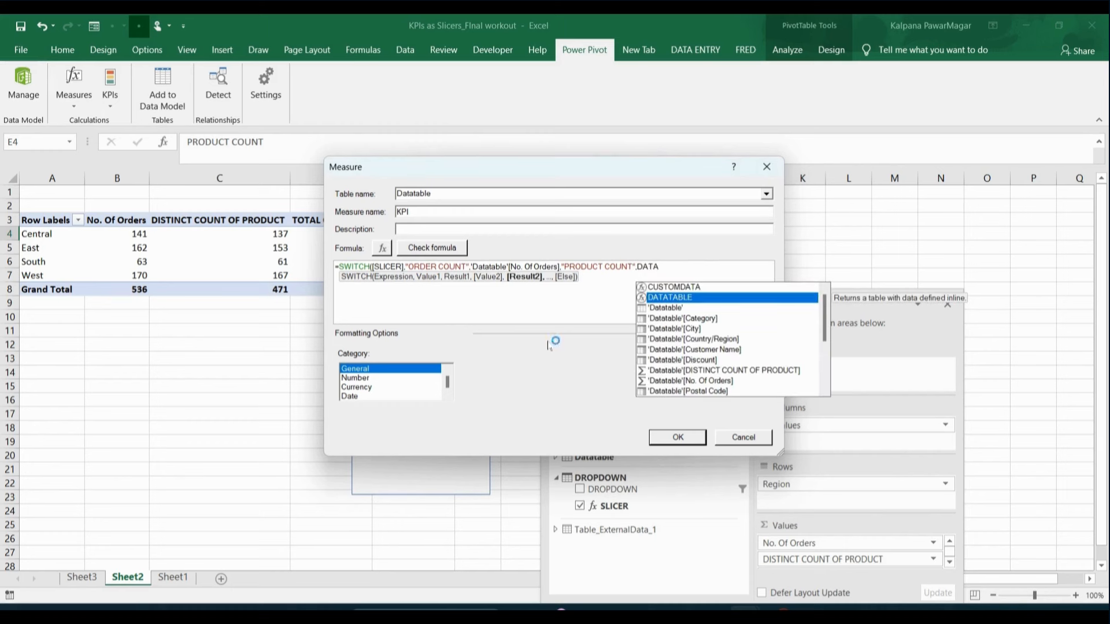
{"action": "double_click", "coordinate": [781, 373]}
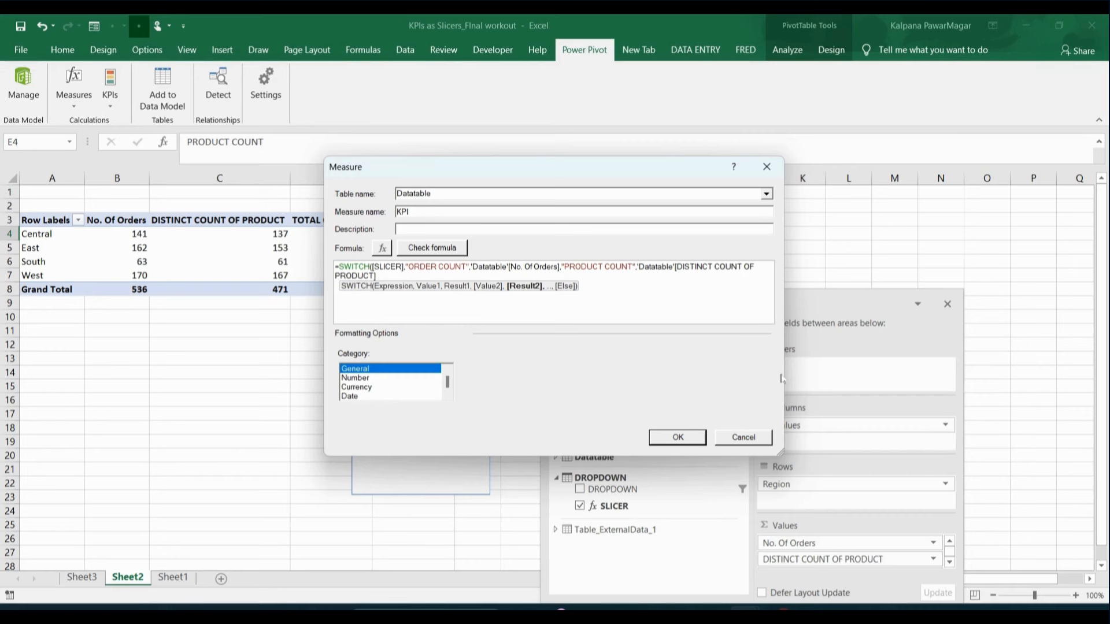
{"action": "type", "text": ","}
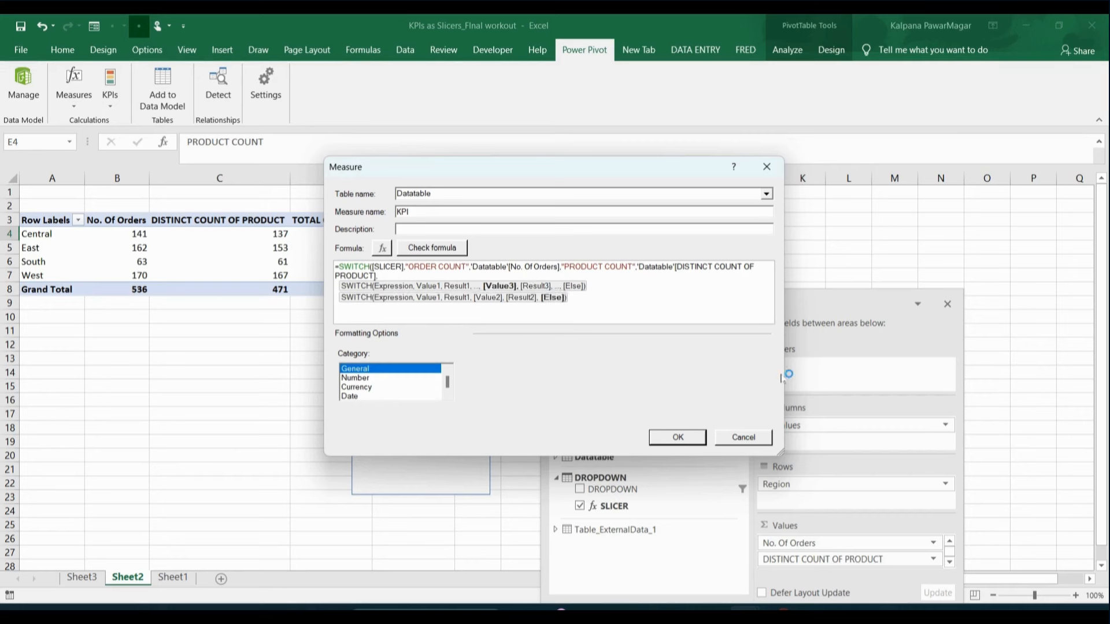
Add the third SWITCH pair, returning 'Datatable'[TOTAL QUANTITY] for "QUANTITY SOLD", and close the formula
{"action": "type", "text": "\"QUANTITY SOLD\",DATA"}
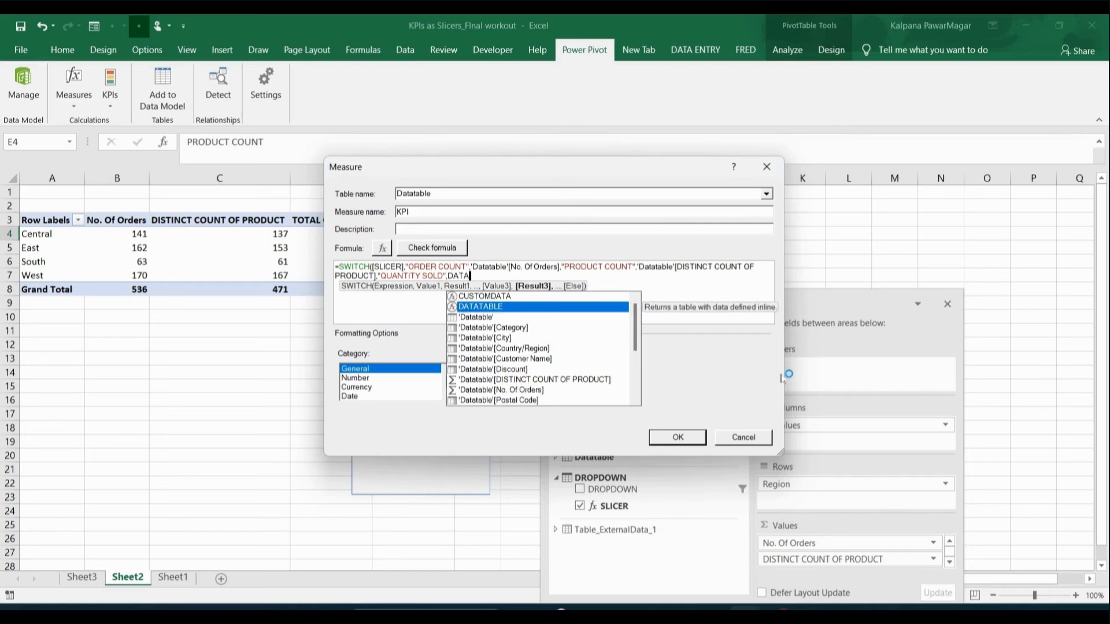
{"action": "type", "text": "TAB"}
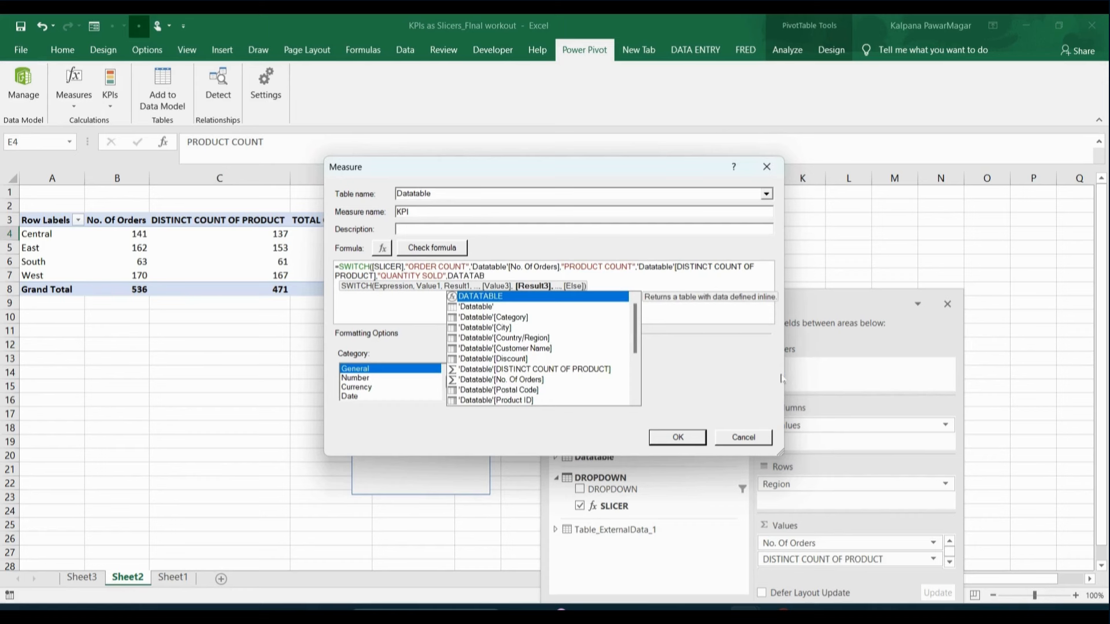
{"action": "type", "text": "LE"}
{"action": "left_click_drag", "start_coordinate": [635, 337], "coordinate": [638, 368]}
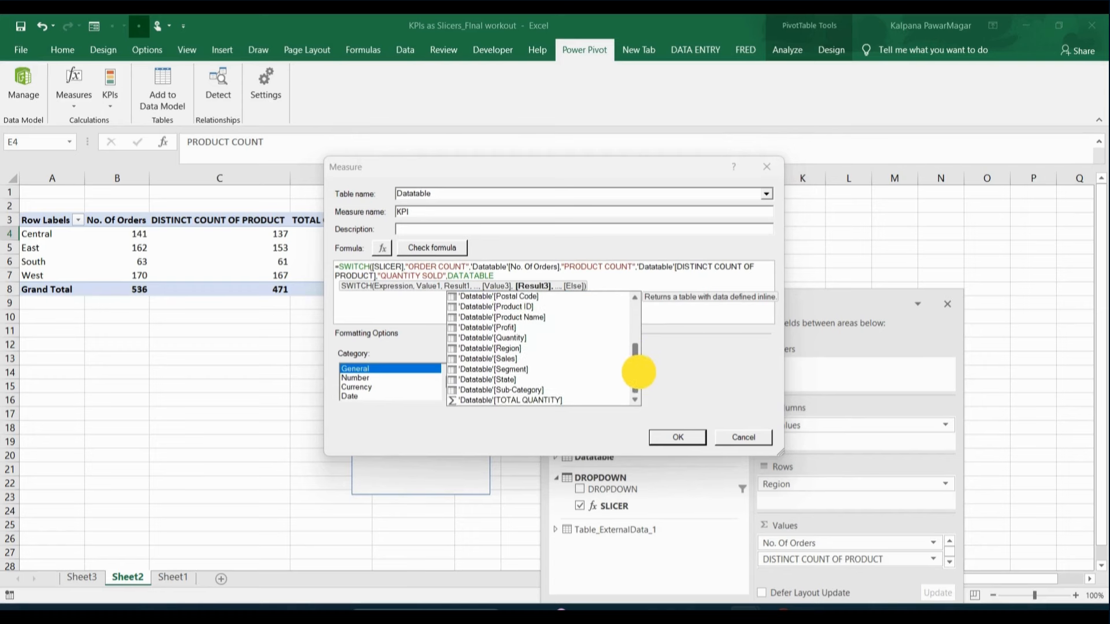
{"action": "double_click", "coordinate": [570, 400]}
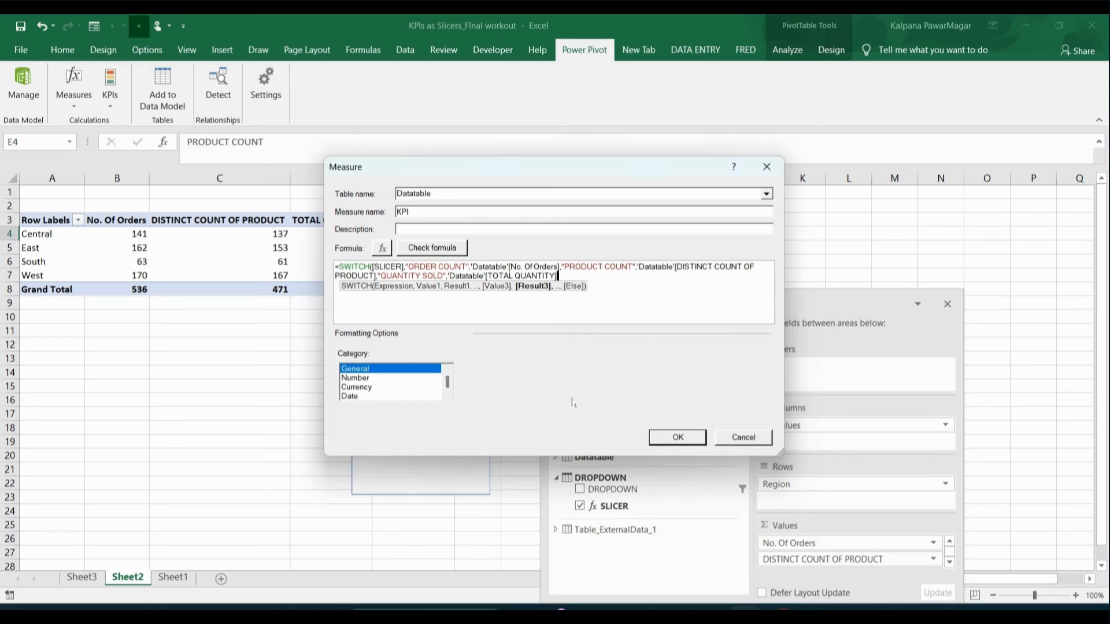
{"action": "type", "text": ")"}
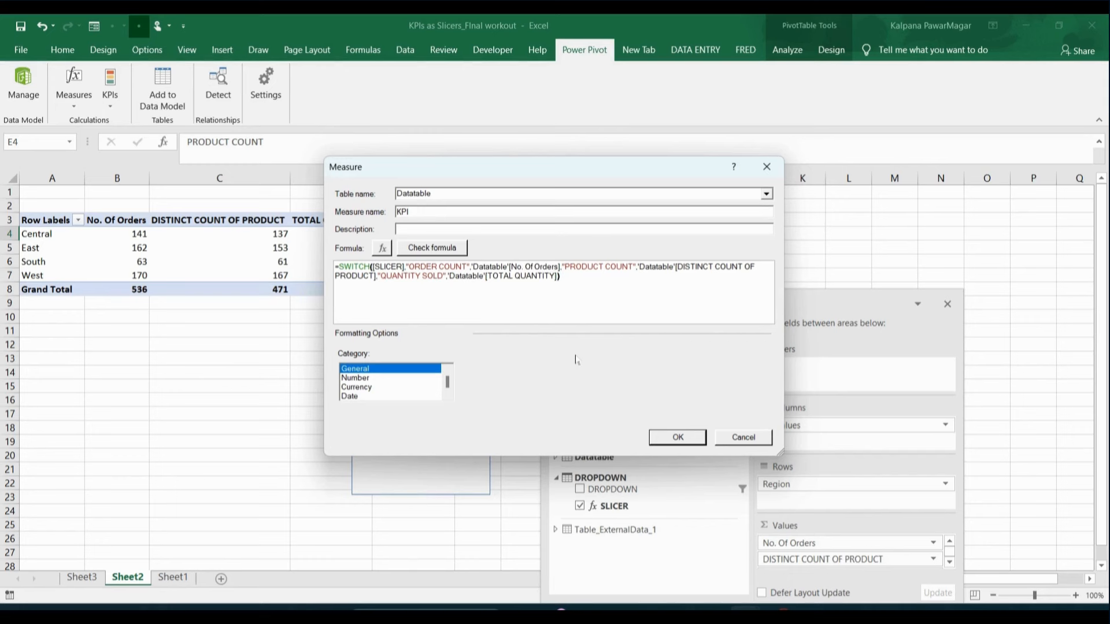
Check the KPI formula, format the measure as a whole number with a 1000 separator, and save it
{"action": "left_click", "coordinate": [423, 251]}
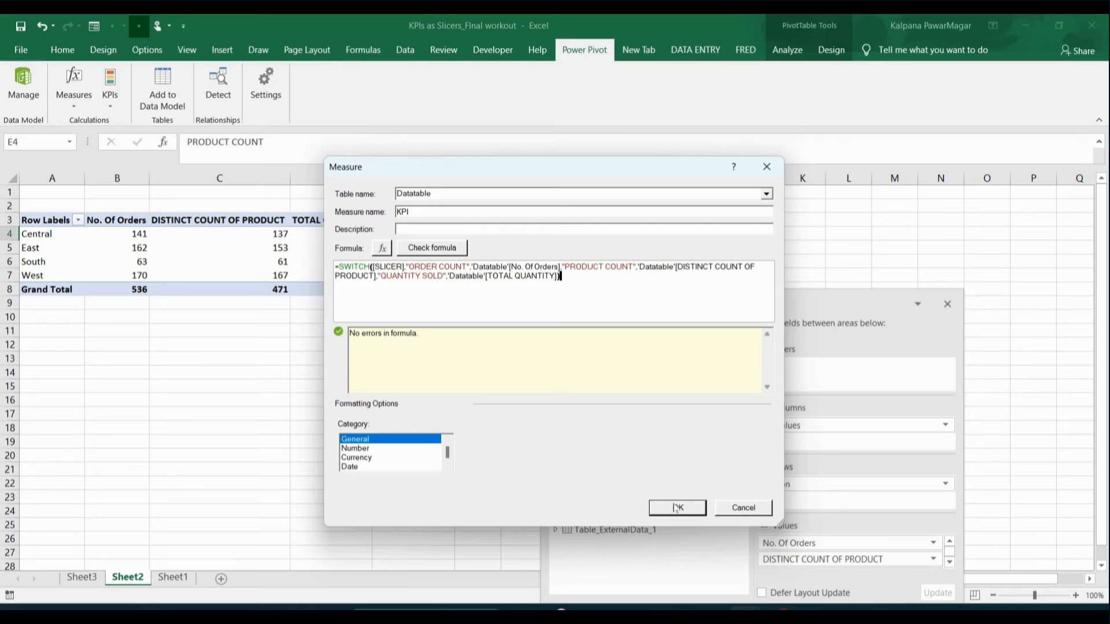
{"action": "left_click", "coordinate": [369, 450]}
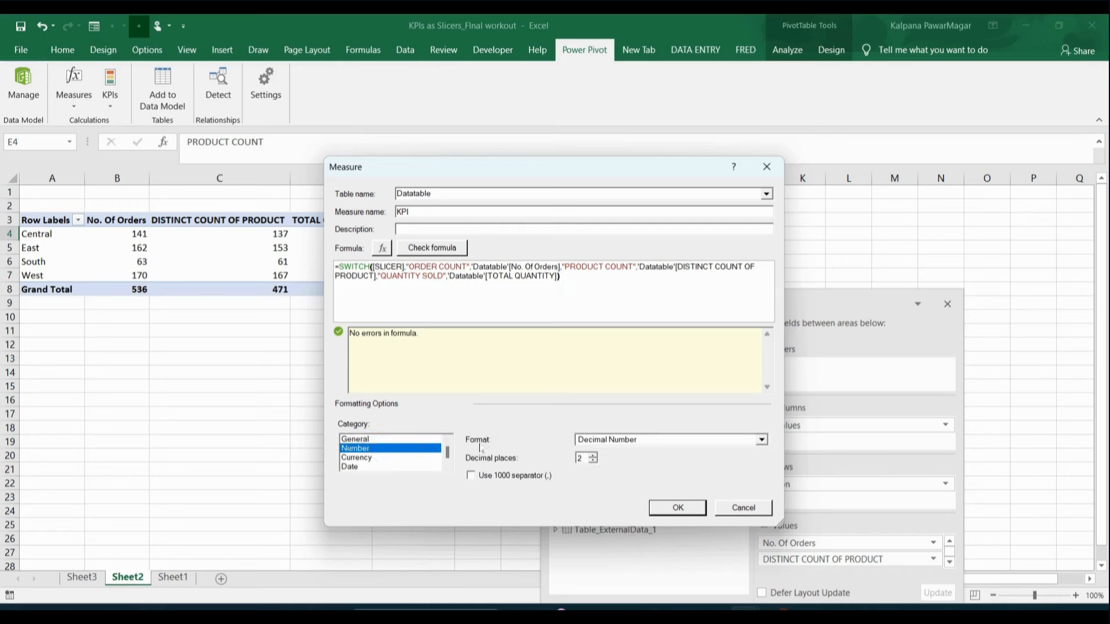
{"action": "left_click", "coordinate": [761, 439]}
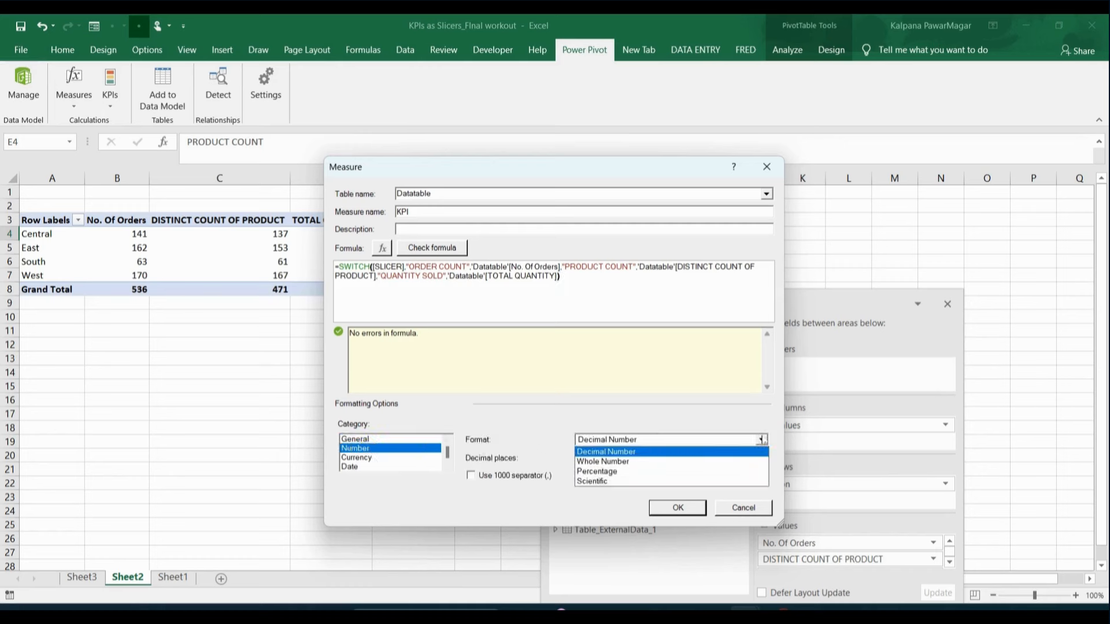
{"action": "left_click", "coordinate": [726, 461]}
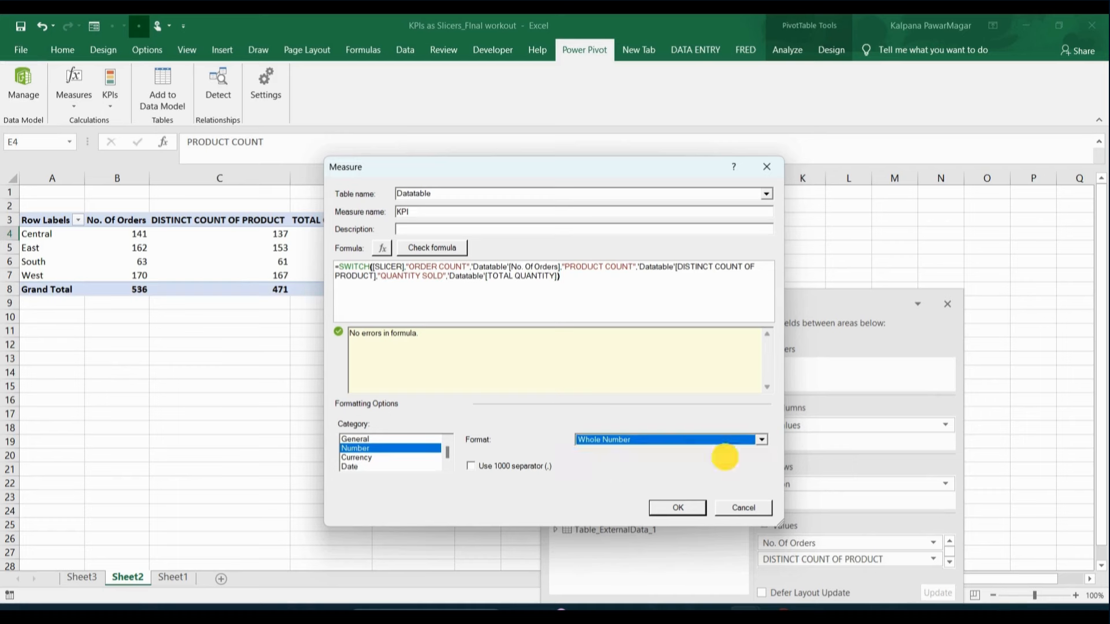
{"action": "left_click", "coordinate": [472, 467]}
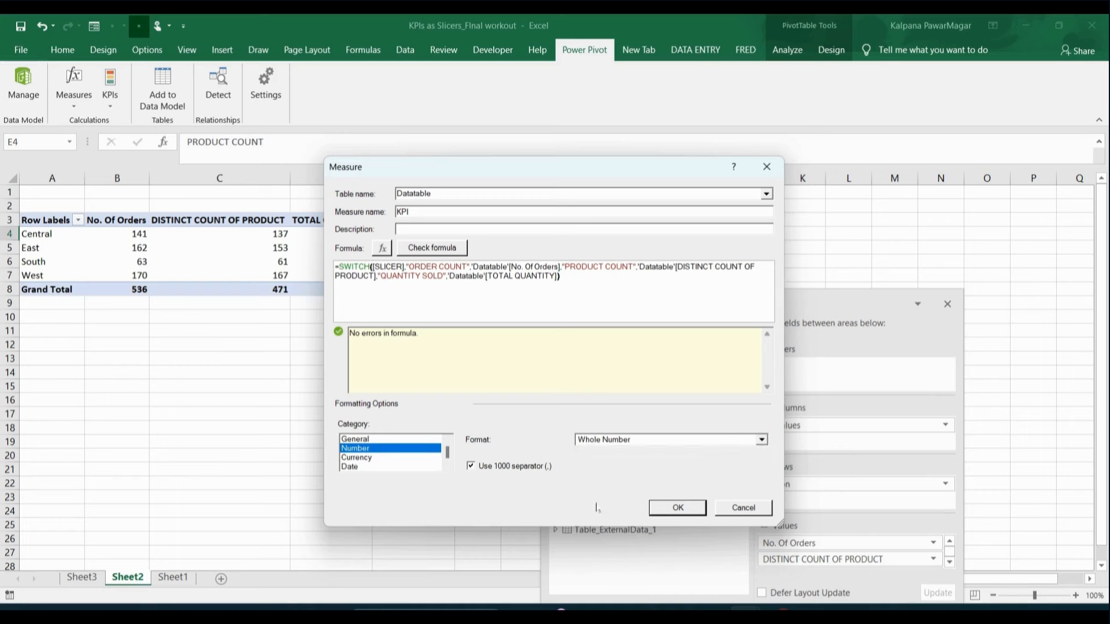
{"action": "left_click", "coordinate": [669, 509]}
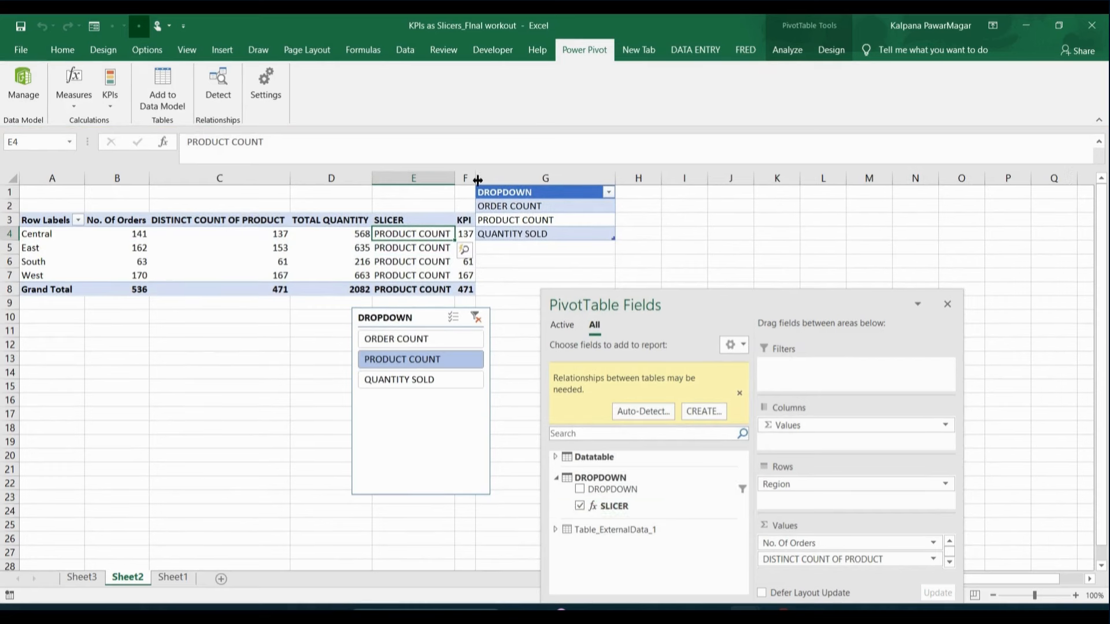
Widen the KPI column, compare its values with DISTINCT COUNT OF PRODUCT, and test it with the DROPDOWN slicer set to ORDER COUNT
{"action": "left_click_drag", "start_coordinate": [476, 178], "coordinate": [505, 180]}
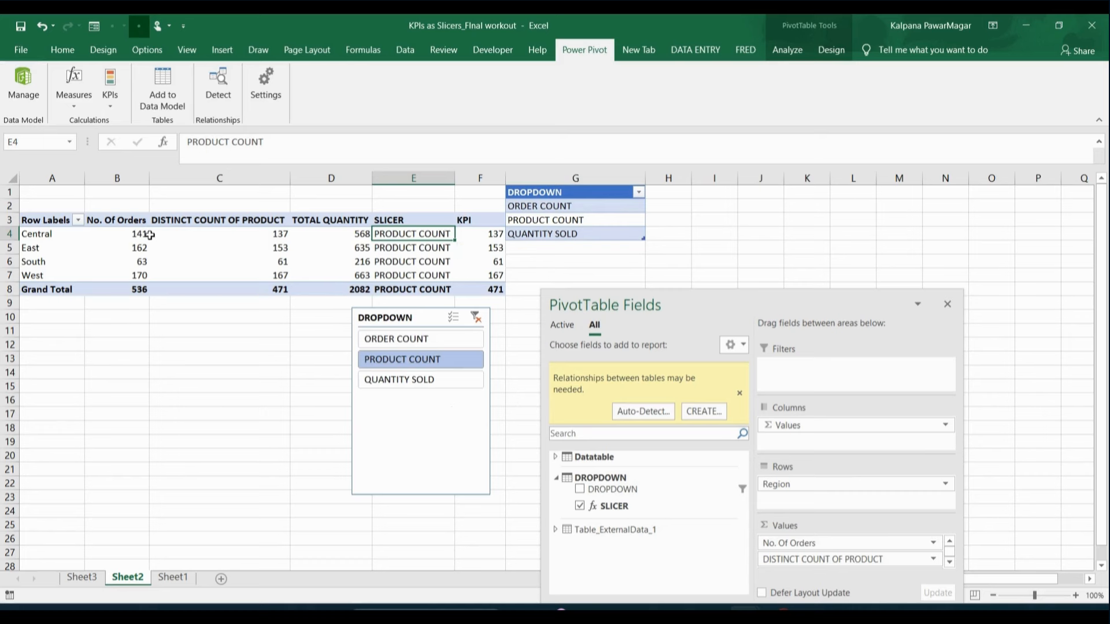
{"action": "left_click_drag", "start_coordinate": [237, 232], "coordinate": [248, 278]}
{"action": "left_click", "coordinate": [479, 234]}
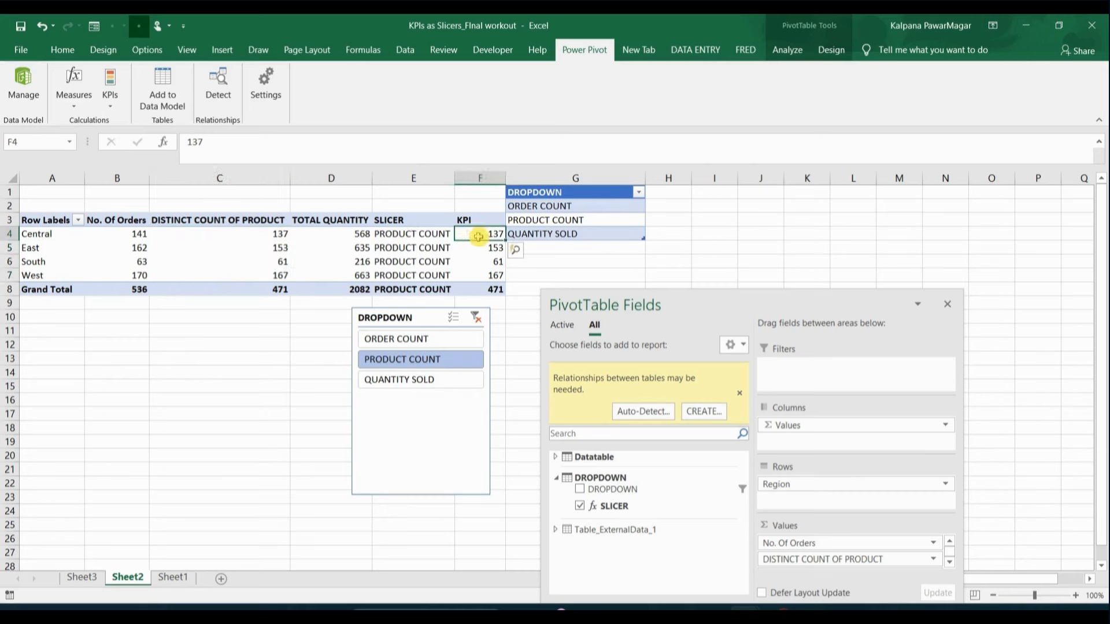
{"action": "left_click", "coordinate": [410, 340]}
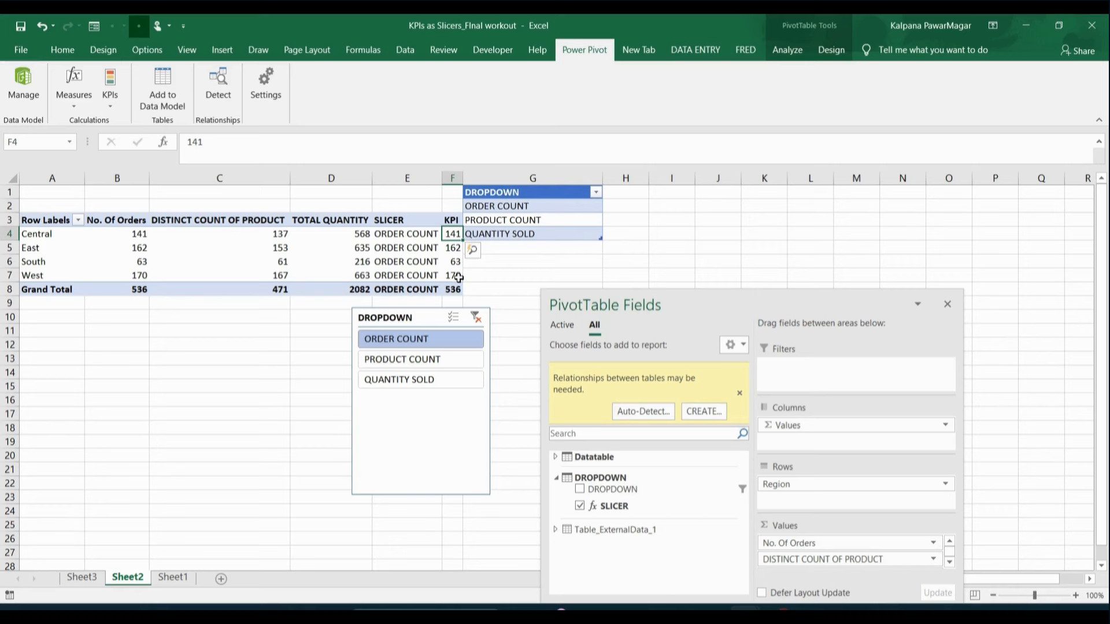
{"action": "mouse_move", "coordinate": [458, 278]}
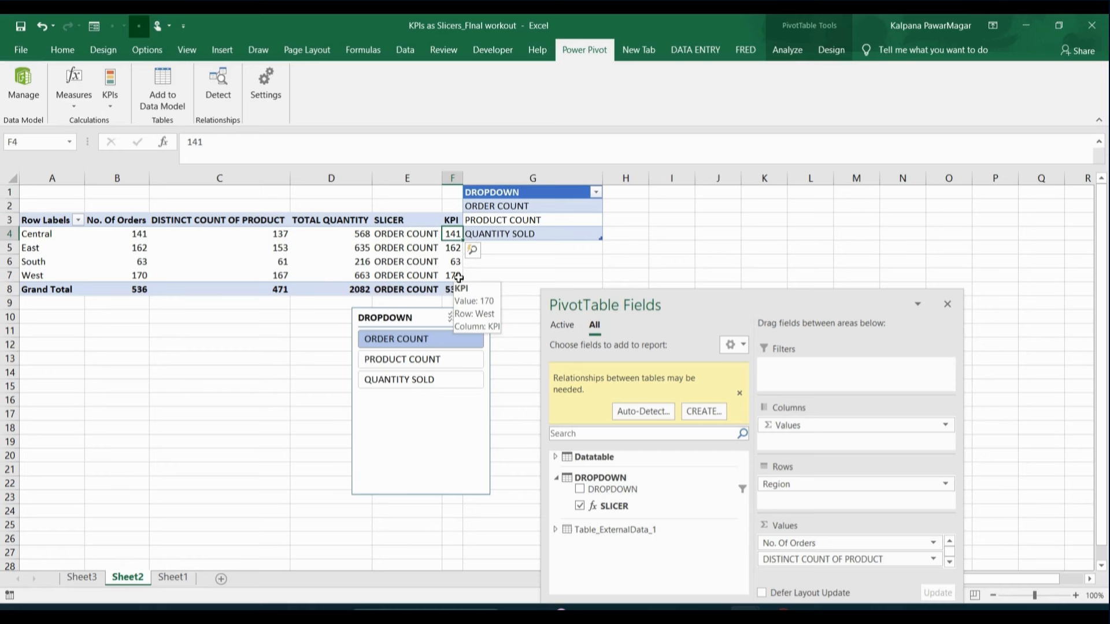
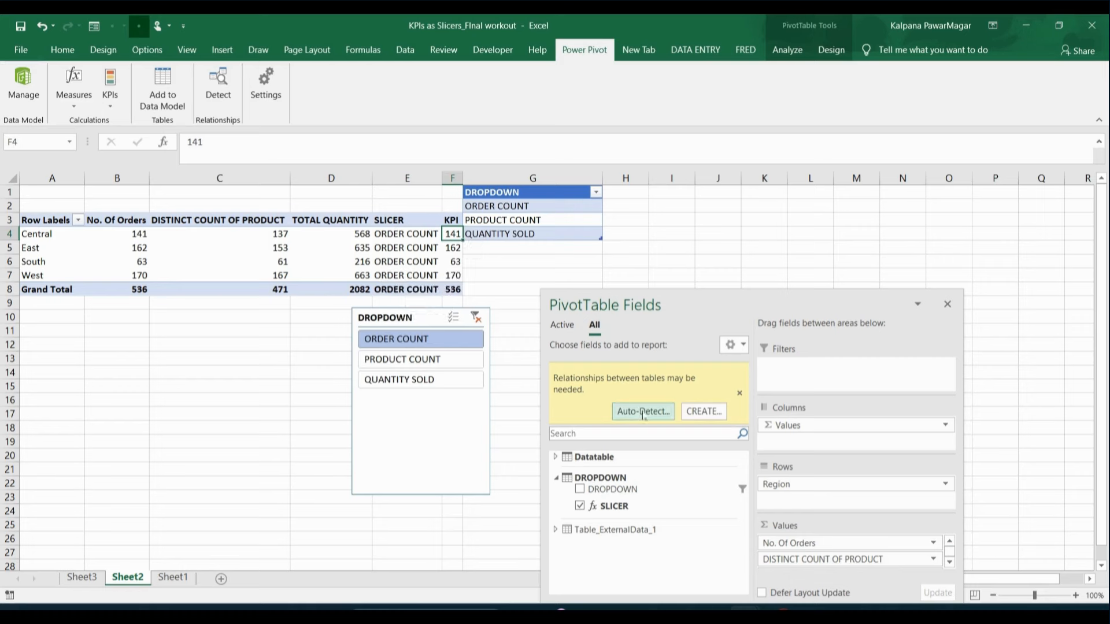
Move the PivotTable field list fully into view and remove No. Of Orders from the PivotTable's values
{"action": "left_click_drag", "start_coordinate": [682, 310], "coordinate": [613, 212]}
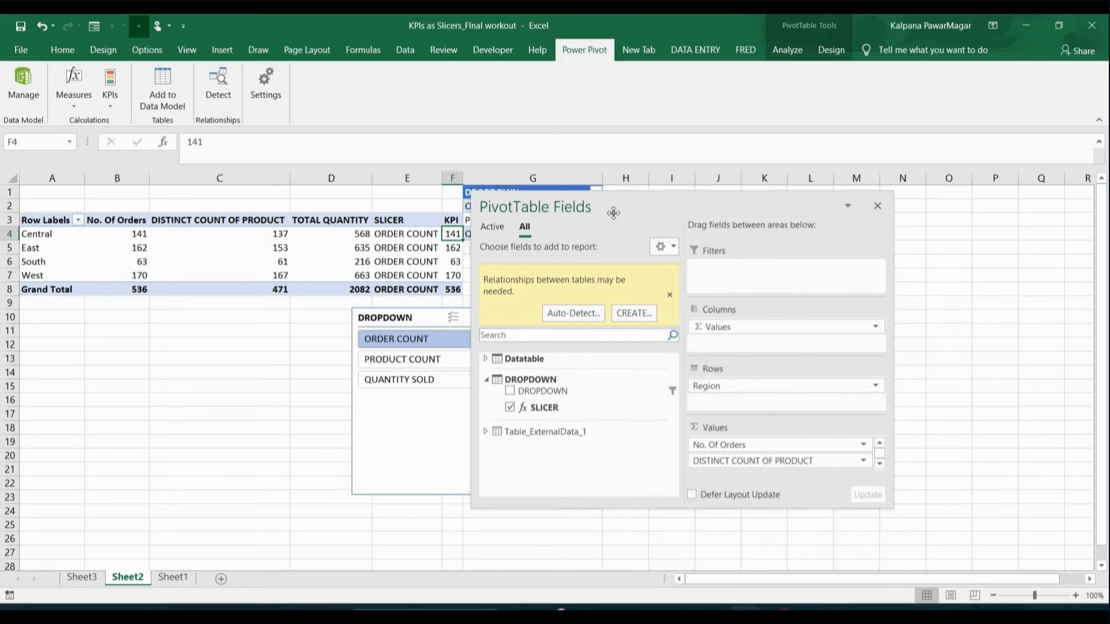
{"action": "left_click", "coordinate": [769, 444]}
{"action": "left_click_drag", "start_coordinate": [769, 444], "coordinate": [604, 427]}
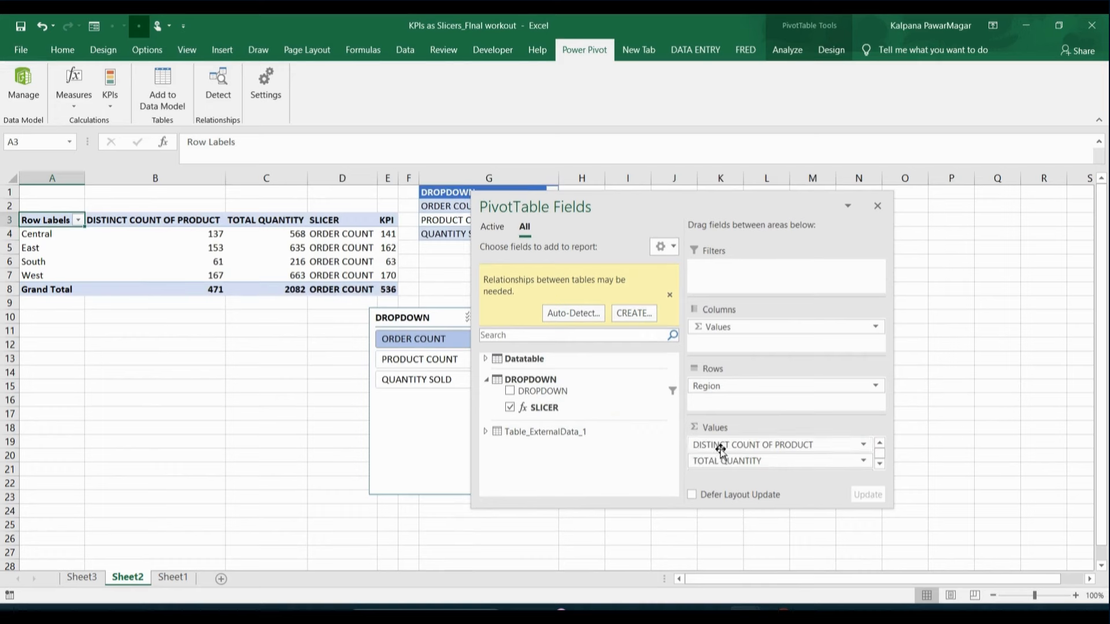
Remove DISTINCT COUNT OF PRODUCT, TOTAL QUANTITY and SLICER from the PivotTable's values, and dismiss the table relationships notice
{"action": "left_click_drag", "start_coordinate": [722, 449], "coordinate": [601, 435]}
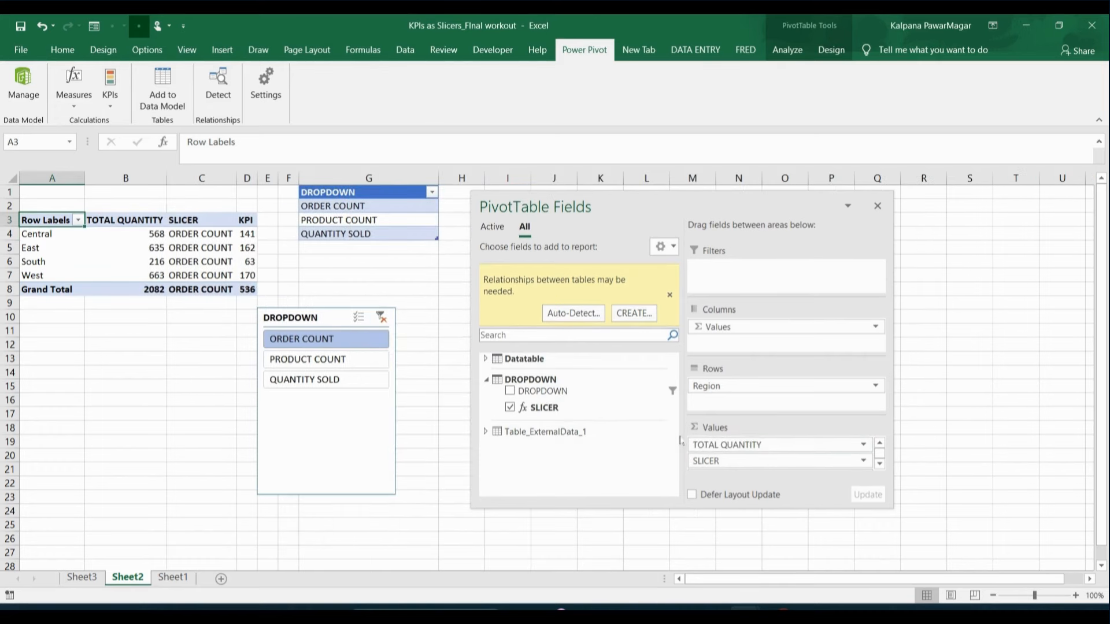
{"action": "left_click_drag", "start_coordinate": [703, 446], "coordinate": [509, 407]}
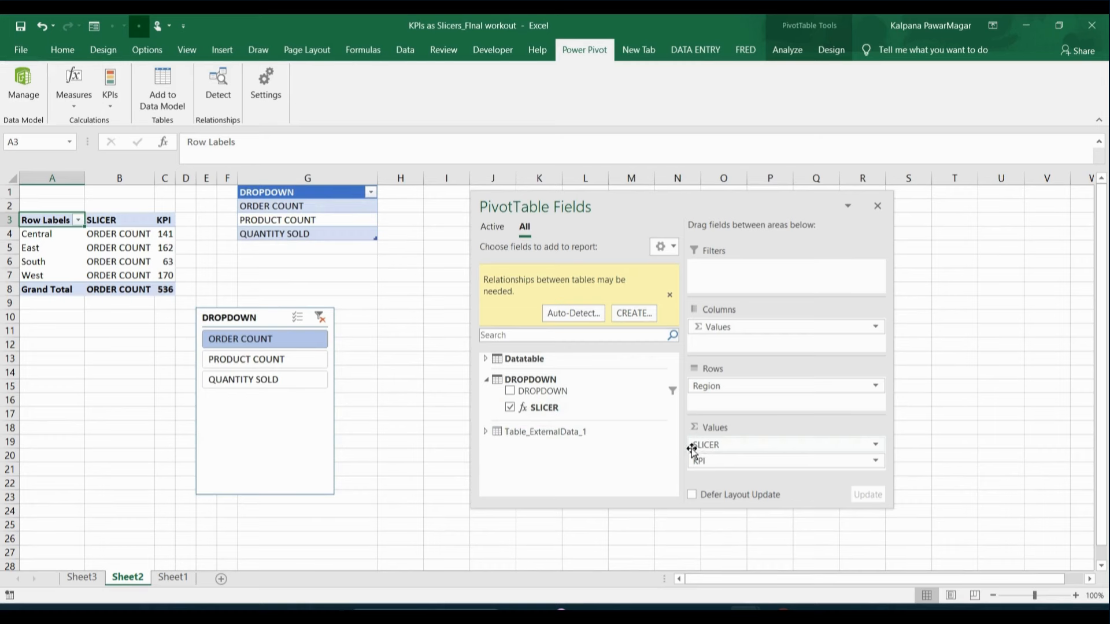
{"action": "left_click_drag", "start_coordinate": [694, 447], "coordinate": [557, 399]}
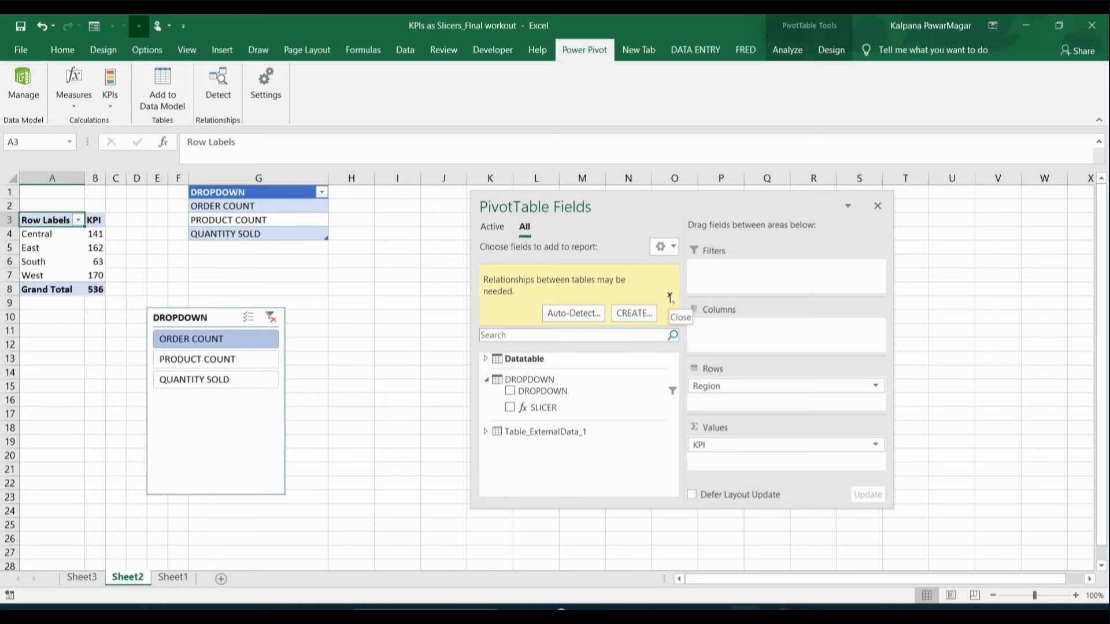
{"action": "left_click", "coordinate": [670, 296]}
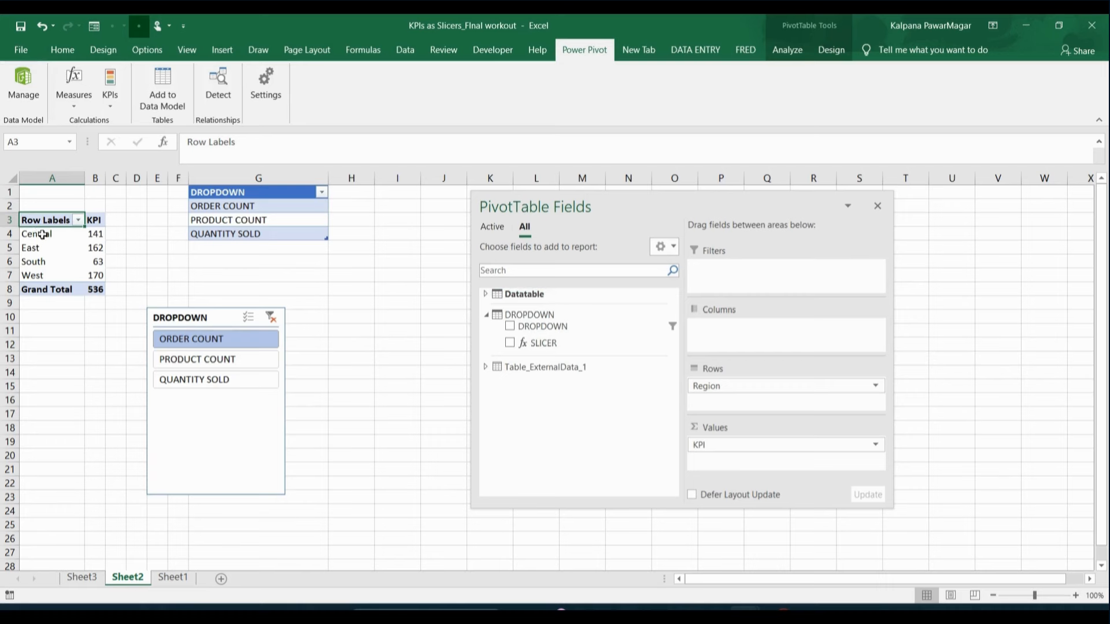
Insert a 3-D stacked column PivotChart from PivotTable range A3:B7, and move the field list clear of the chart
{"action": "key", "text": "shift+Right"}
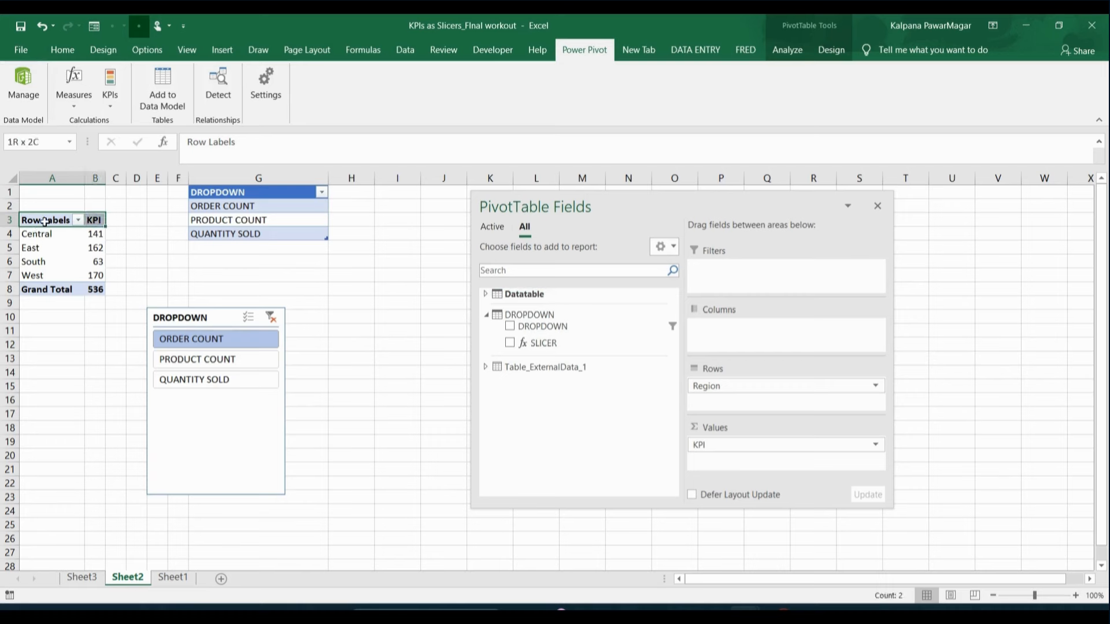
{"action": "key", "text": "shift+Down"}
{"action": "key", "text": "shift+Down"}
{"action": "key", "text": "shift+Down"}
{"action": "key", "text": "shift+Down"}
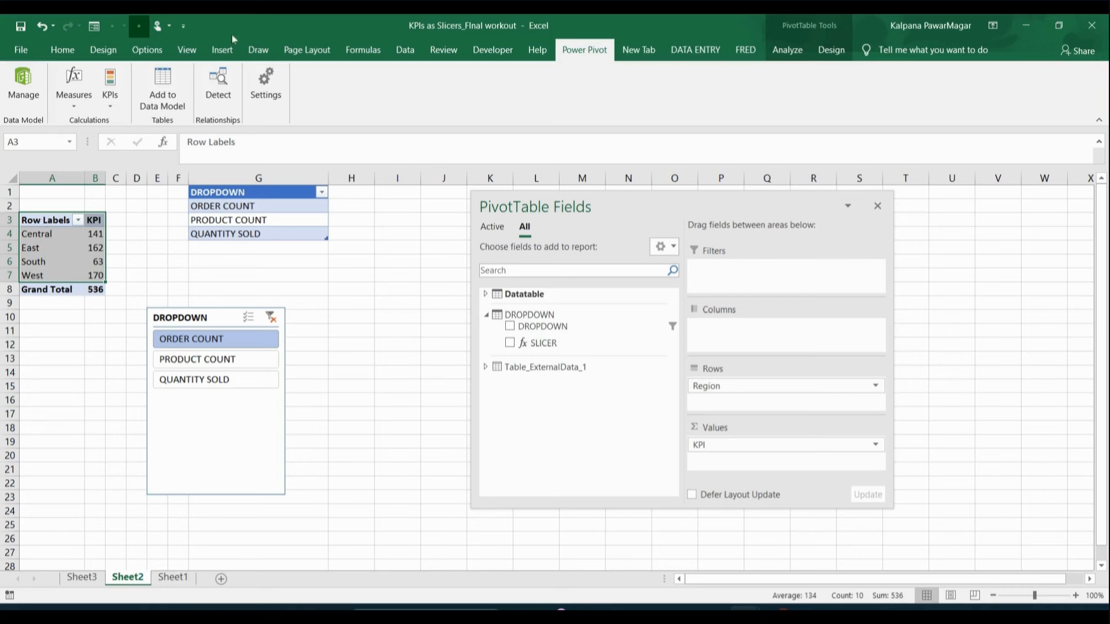
{"action": "left_click", "coordinate": [214, 51]}
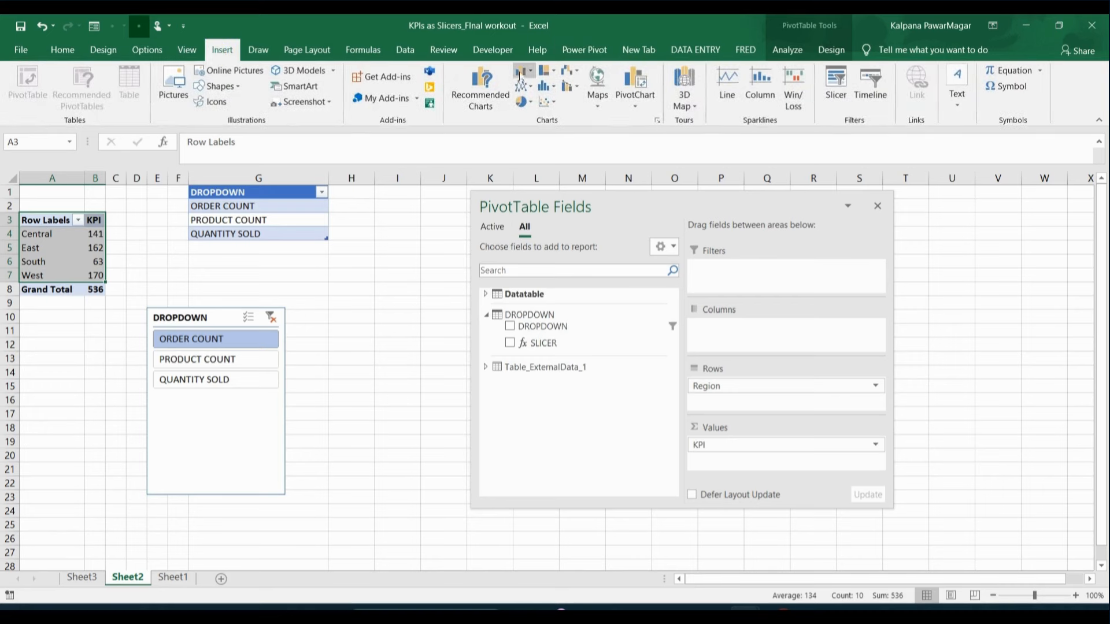
{"action": "left_click", "coordinate": [541, 73]}
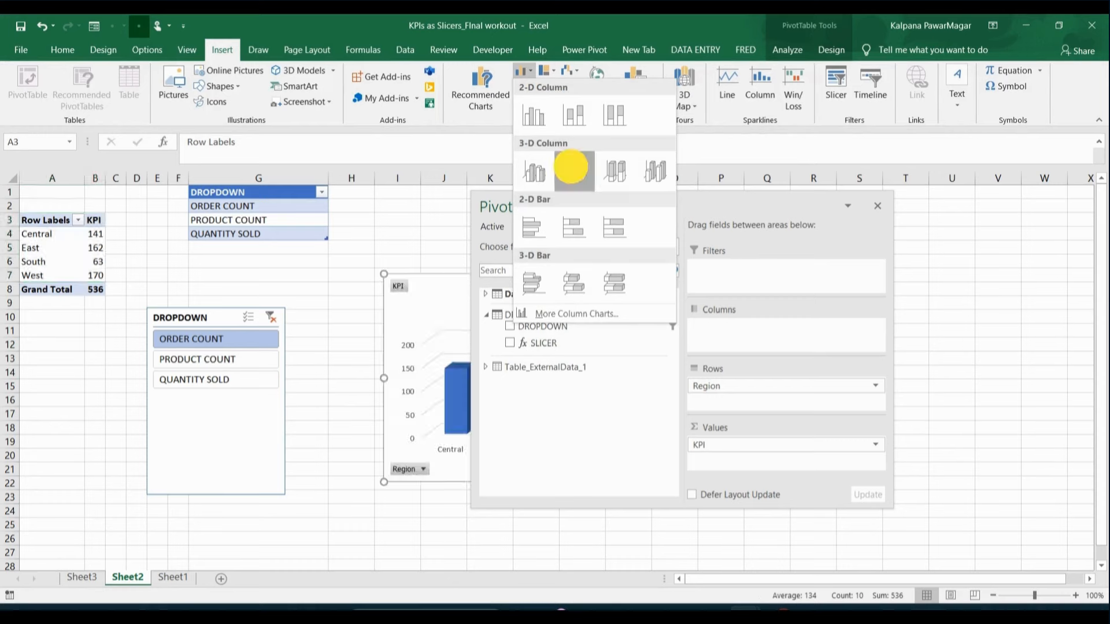
{"action": "left_click", "coordinate": [572, 167]}
{"action": "left_click_drag", "start_coordinate": [627, 213], "coordinate": [818, 211]}
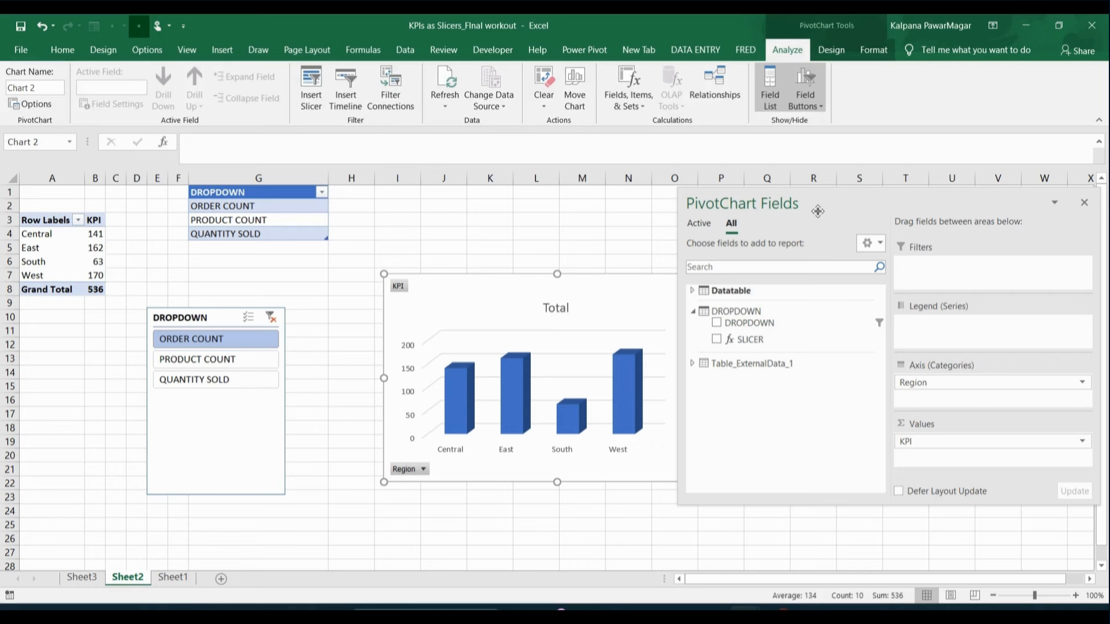
Copy the PivotChart and add a new worksheet named KPI DASHBOARD
{"action": "left_click", "coordinate": [498, 293]}
{"action": "left_click", "coordinate": [178, 577]}
{"action": "left_click", "coordinate": [78, 580]}
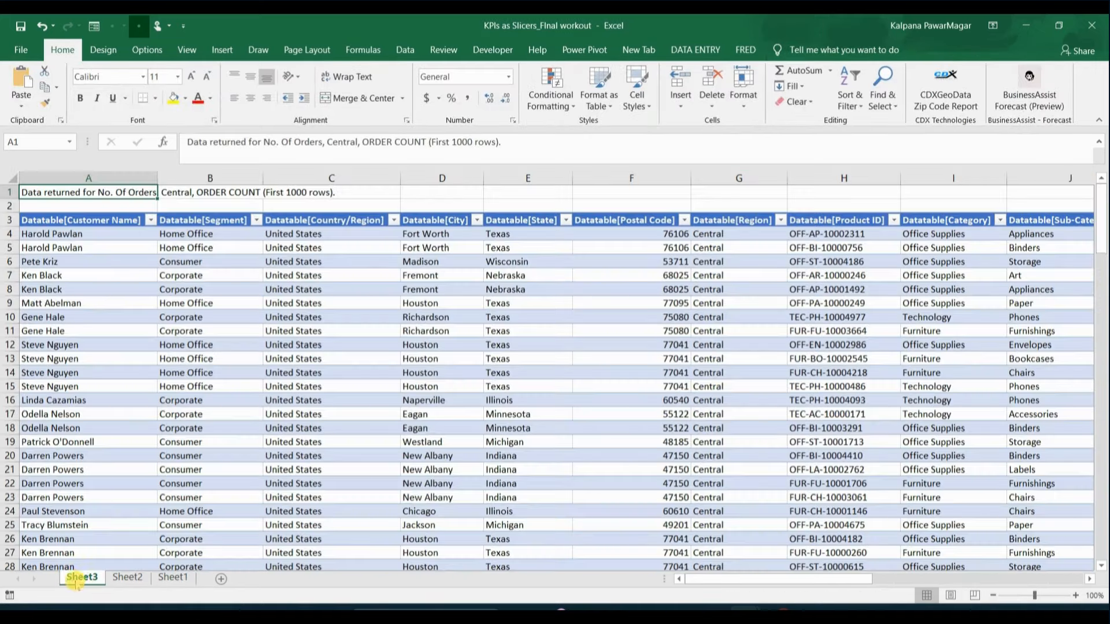
{"action": "left_click", "coordinate": [164, 580]}
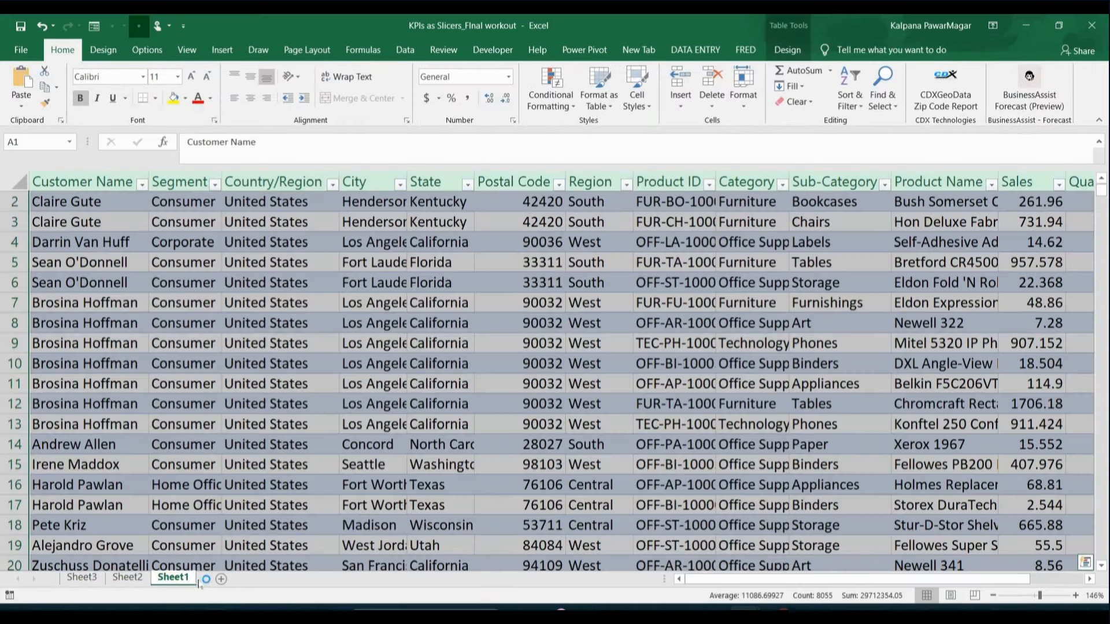
{"action": "left_click", "coordinate": [220, 579]}
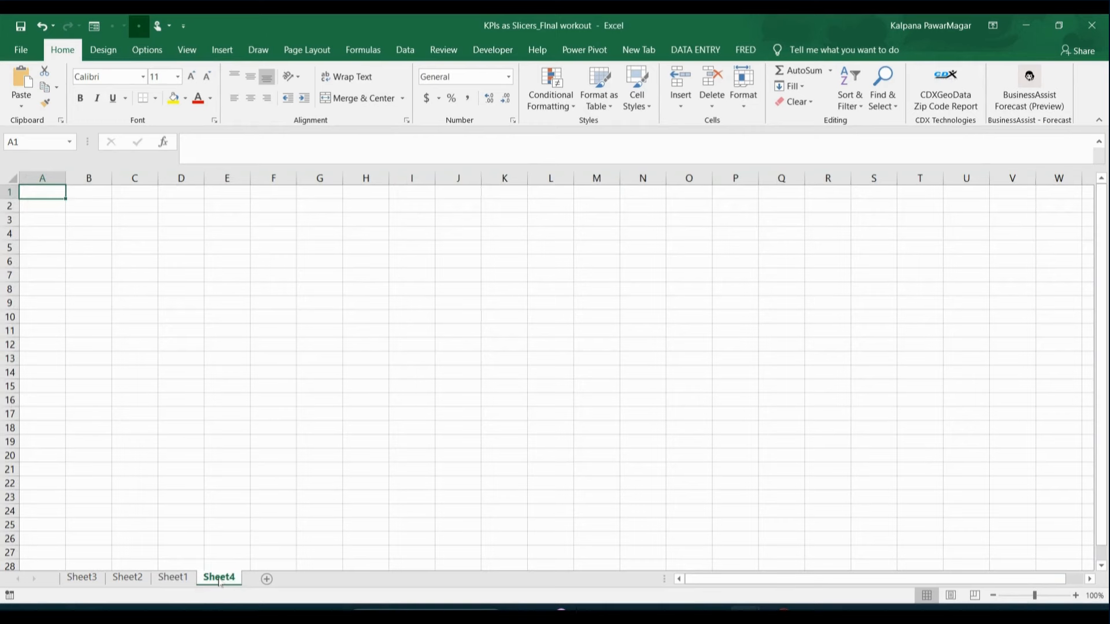
{"action": "double_click", "coordinate": [219, 577]}
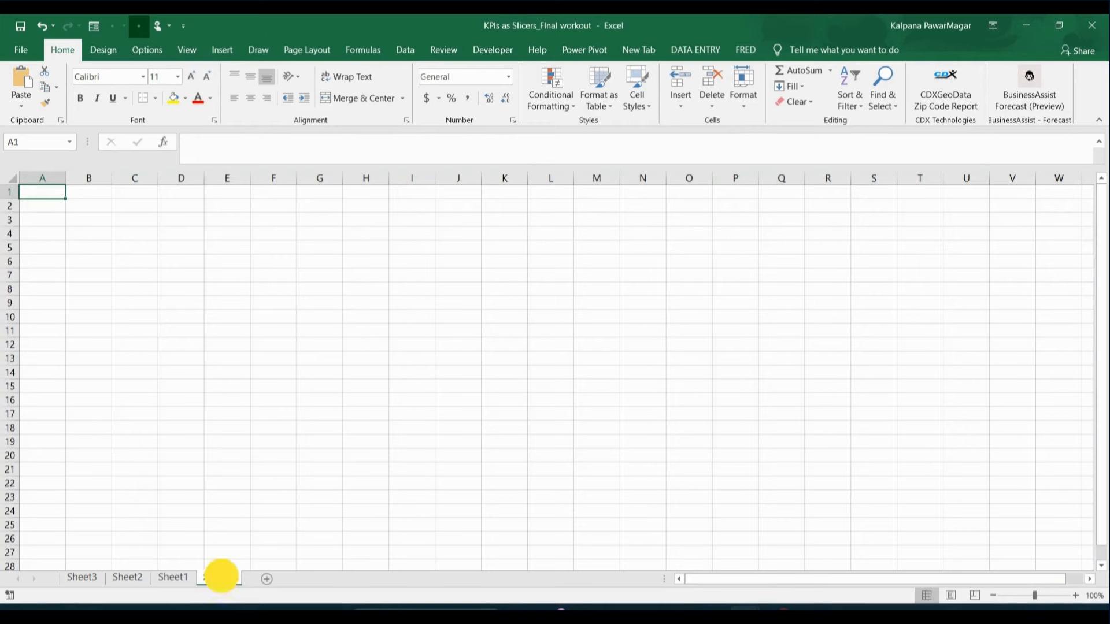
{"action": "type", "text": "KPI"}
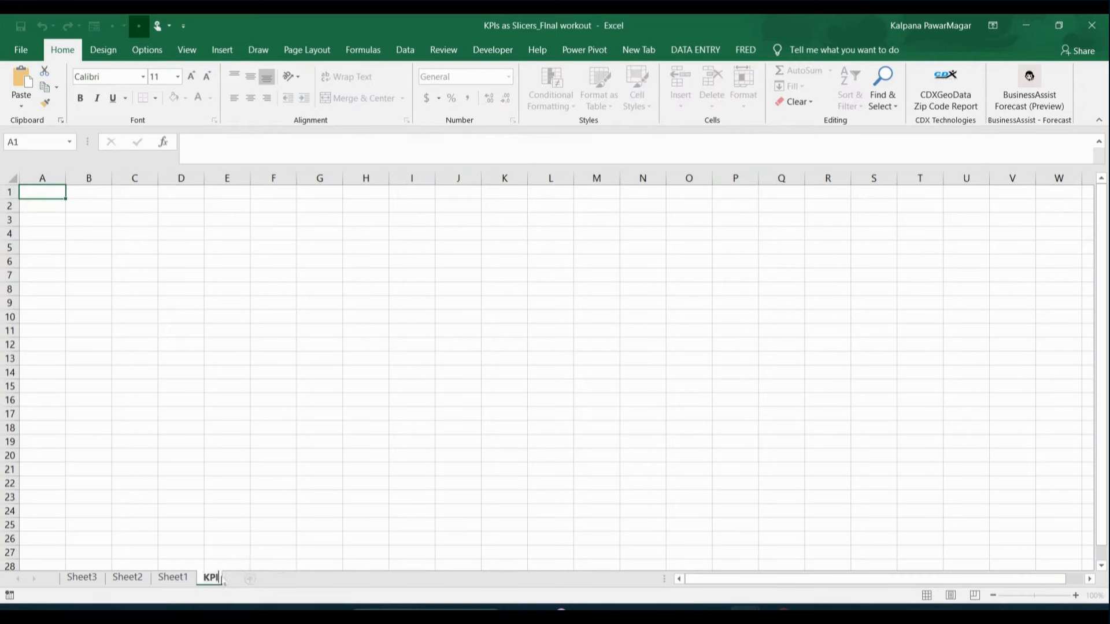
{"action": "type", "text": " DASHBOARD"}
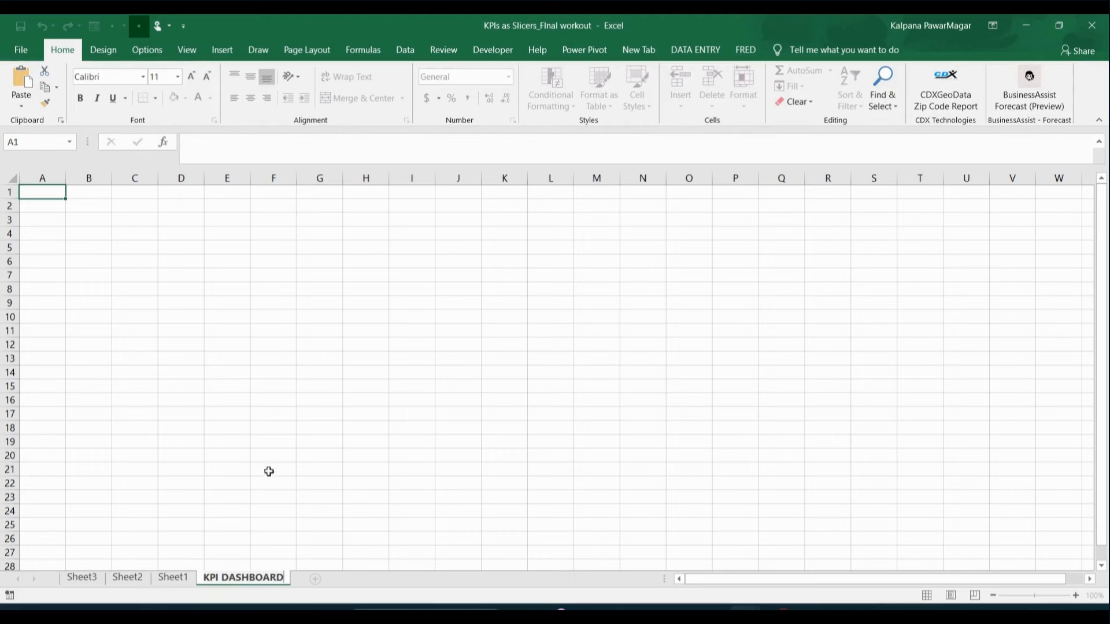
Paste the chart at B4 on KPI DASHBOARD, and copy the DROPDOWN slicer from Sheet2 to J2 beside it
{"action": "left_click", "coordinate": [75, 232]}
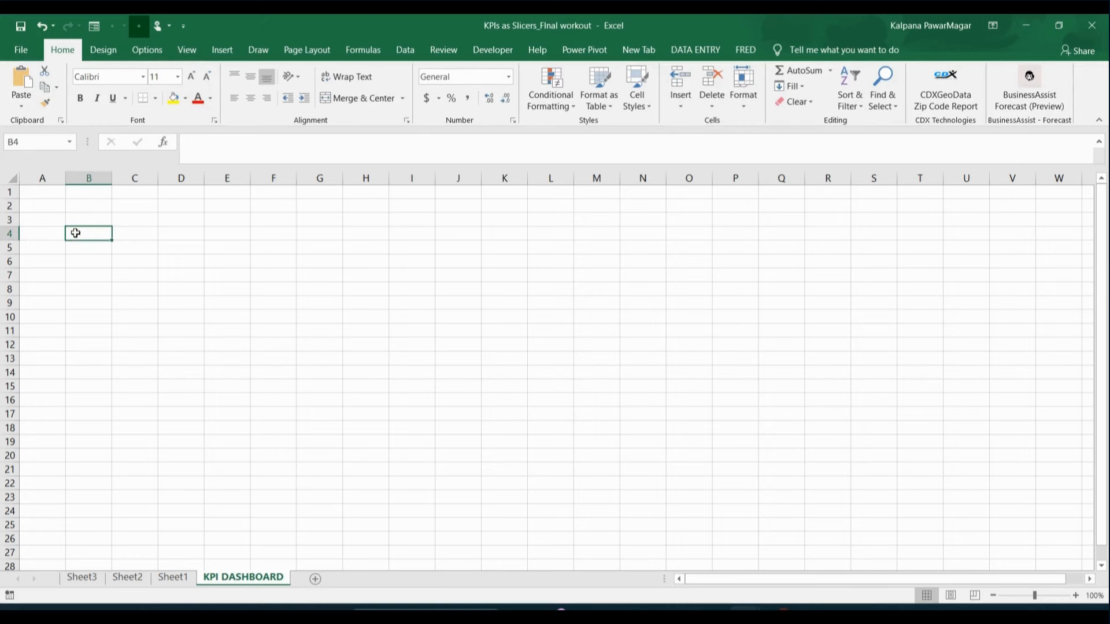
{"action": "key", "text": "ctrl+v"}
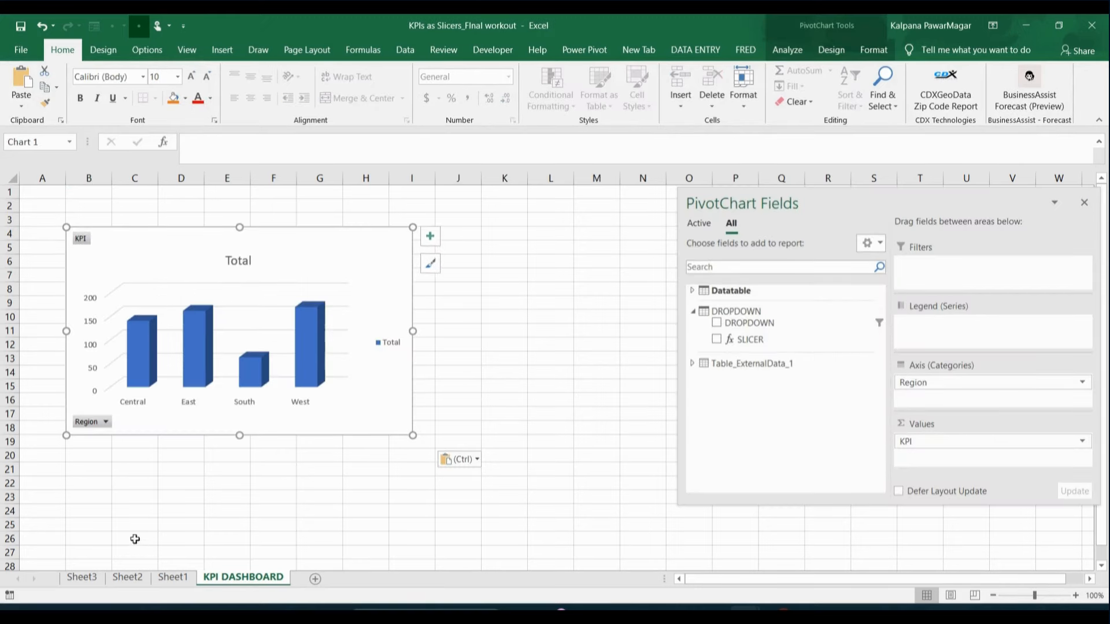
{"action": "left_click", "coordinate": [130, 578]}
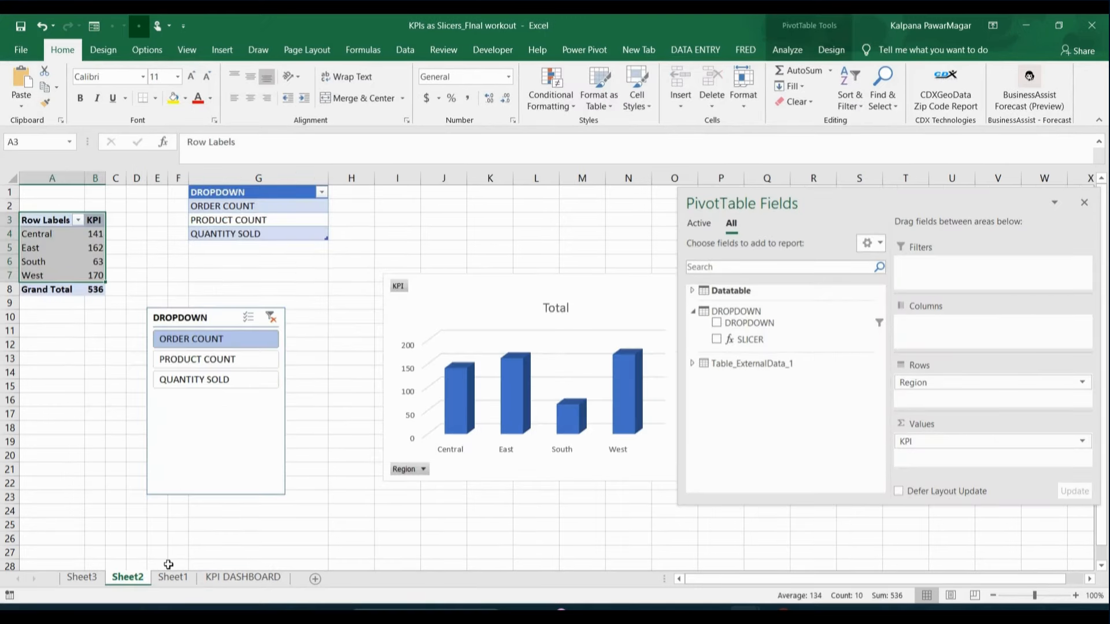
{"action": "left_click", "coordinate": [218, 316]}
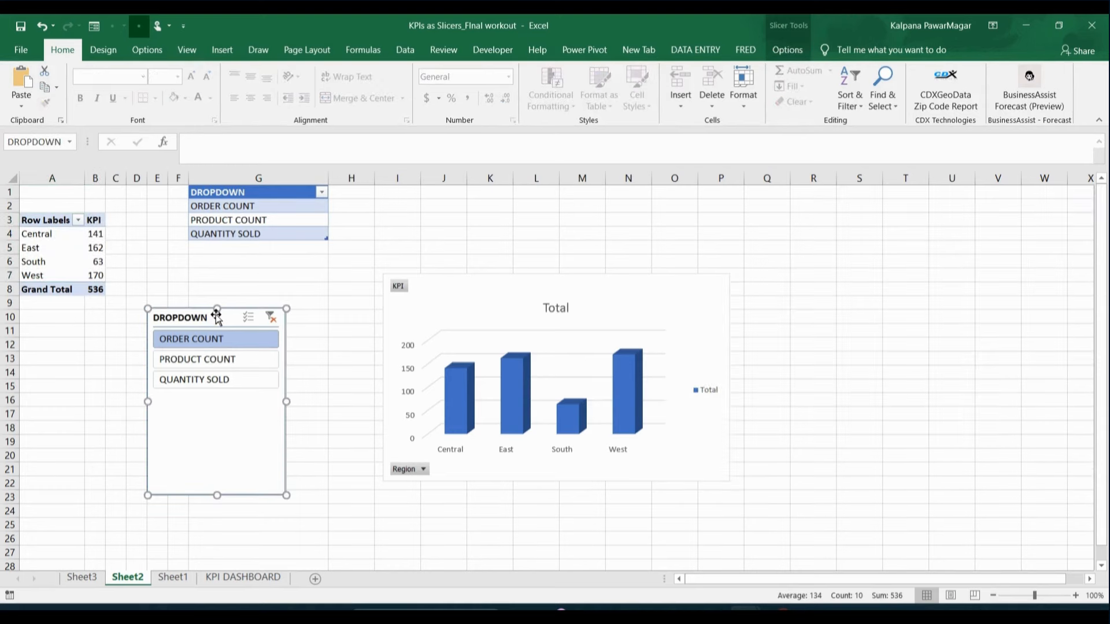
{"action": "left_click", "coordinate": [219, 580]}
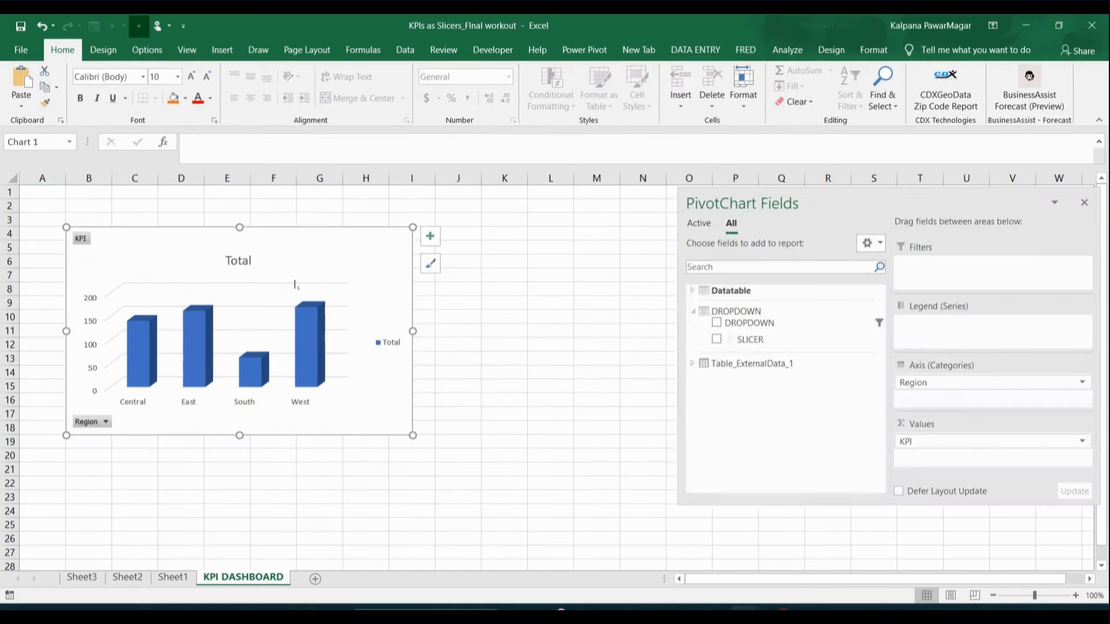
{"action": "left_click", "coordinate": [158, 205]}
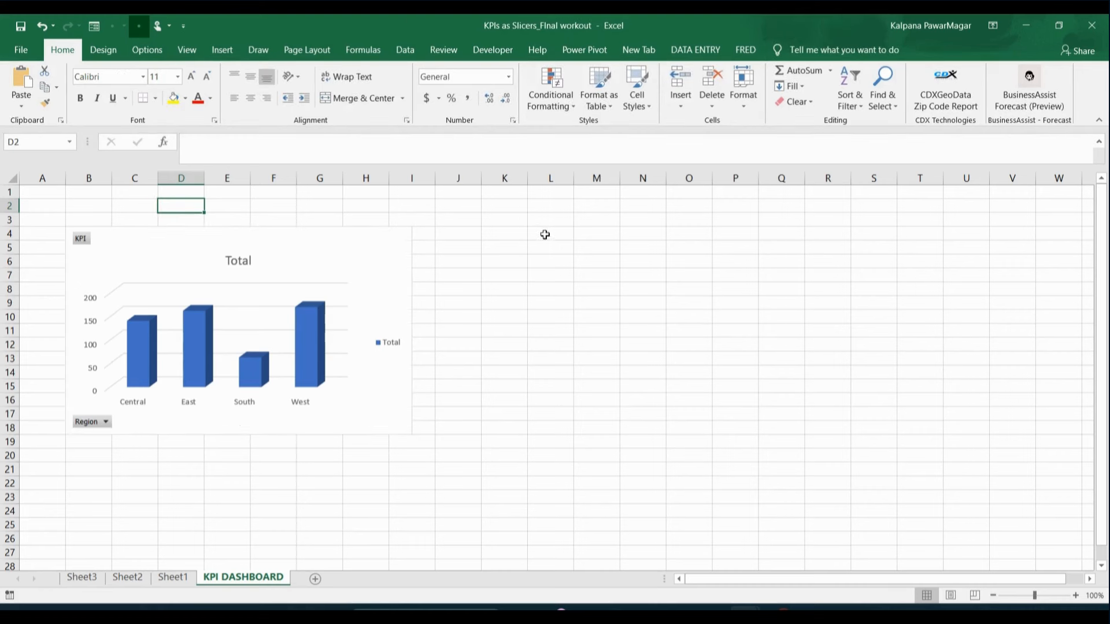
{"action": "left_click", "coordinate": [455, 209]}
{"action": "key", "text": "ctrl+v"}
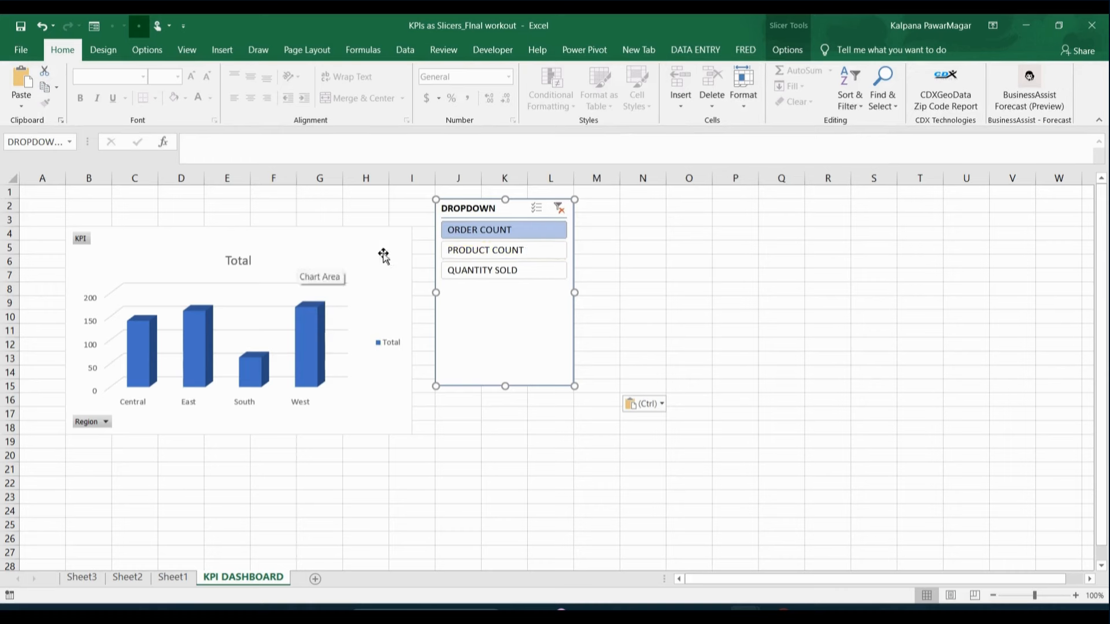
Arrange the dashboard slicer's items in 3 columns and resize it to about 4.13" wide and 0.68" high
{"action": "left_click", "coordinate": [502, 308]}
{"action": "left_click", "coordinate": [777, 51]}
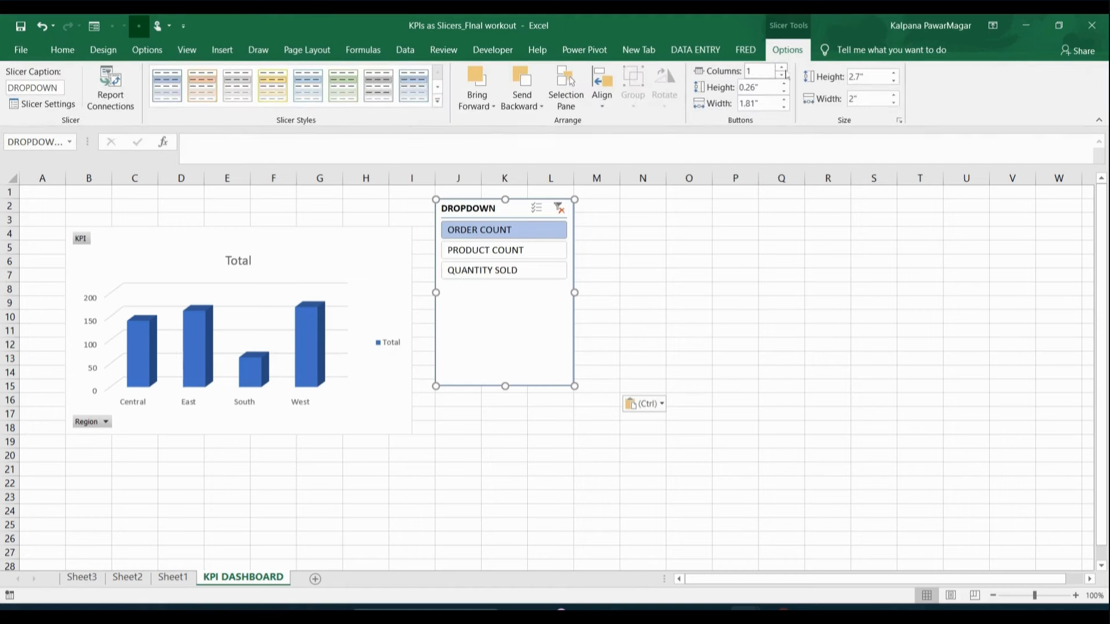
{"action": "left_click", "coordinate": [782, 67]}
{"action": "left_click", "coordinate": [782, 68]}
{"action": "left_click", "coordinate": [781, 67]}
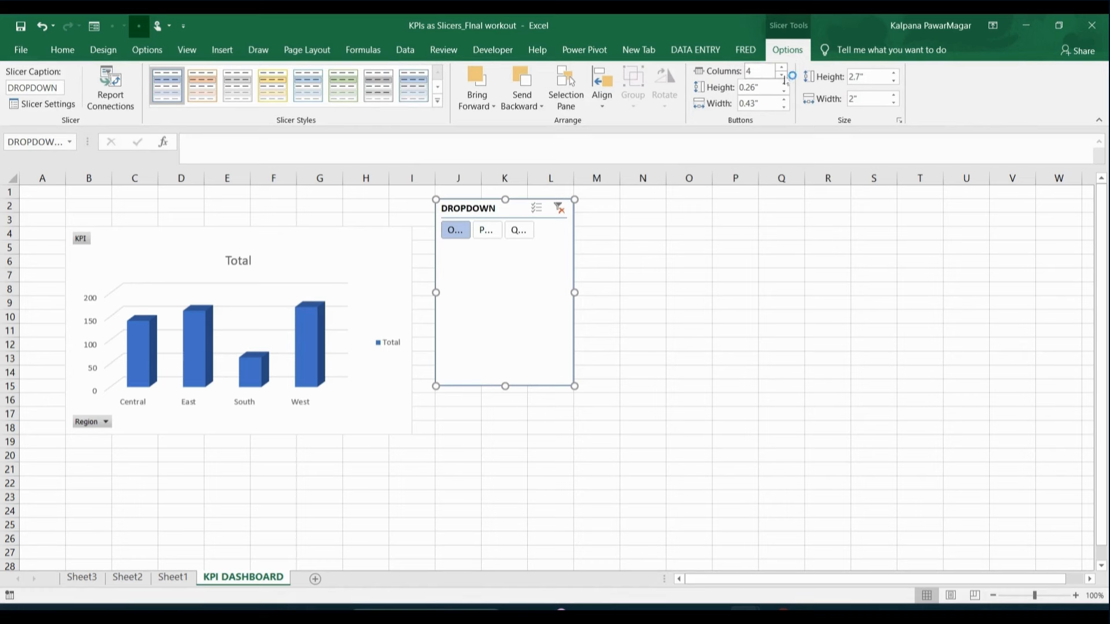
{"action": "left_click", "coordinate": [782, 74]}
{"action": "left_click_drag", "start_coordinate": [575, 293], "coordinate": [722, 274]}
{"action": "left_click_drag", "start_coordinate": [580, 386], "coordinate": [590, 246]}
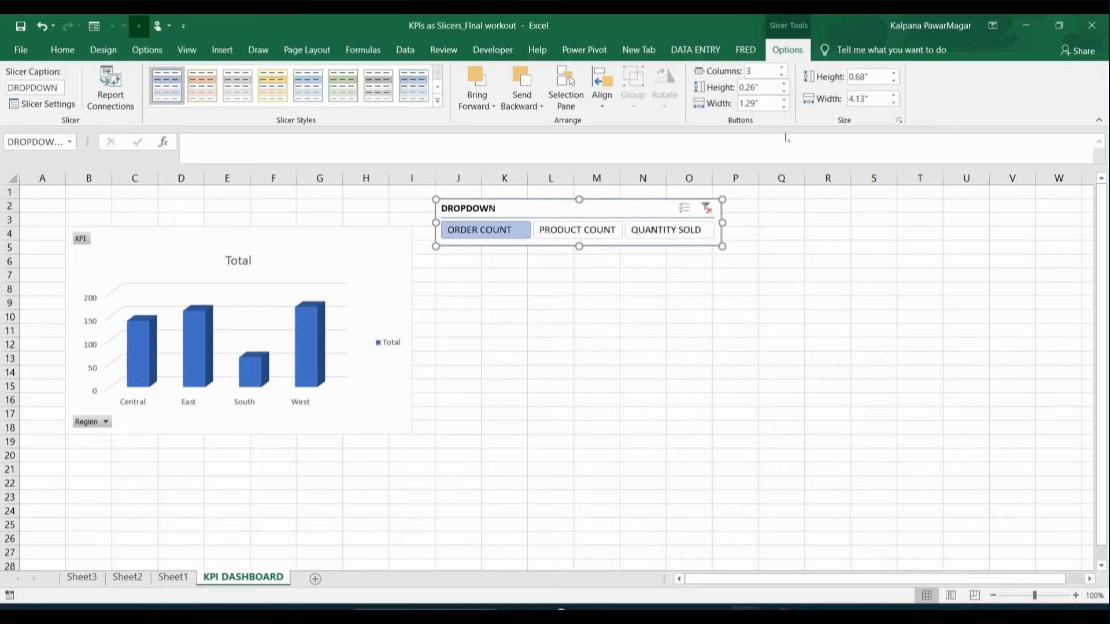
Hide the header of the dashboard slicer through its slicer settings
{"action": "left_click", "coordinate": [66, 107]}
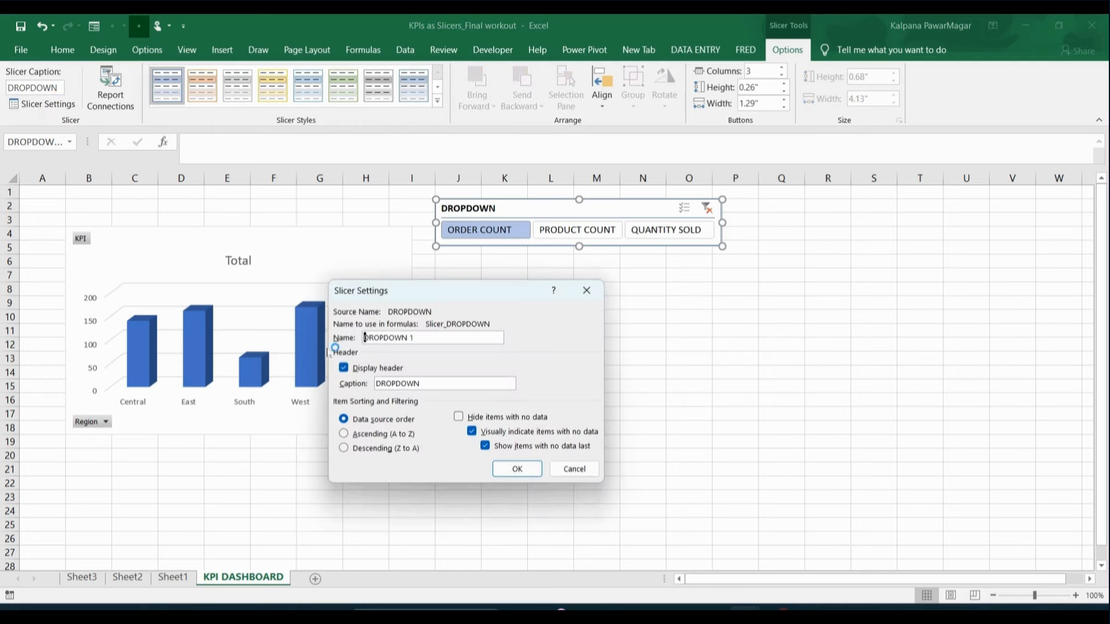
{"action": "left_click", "coordinate": [345, 369]}
{"action": "left_click", "coordinate": [507, 465]}
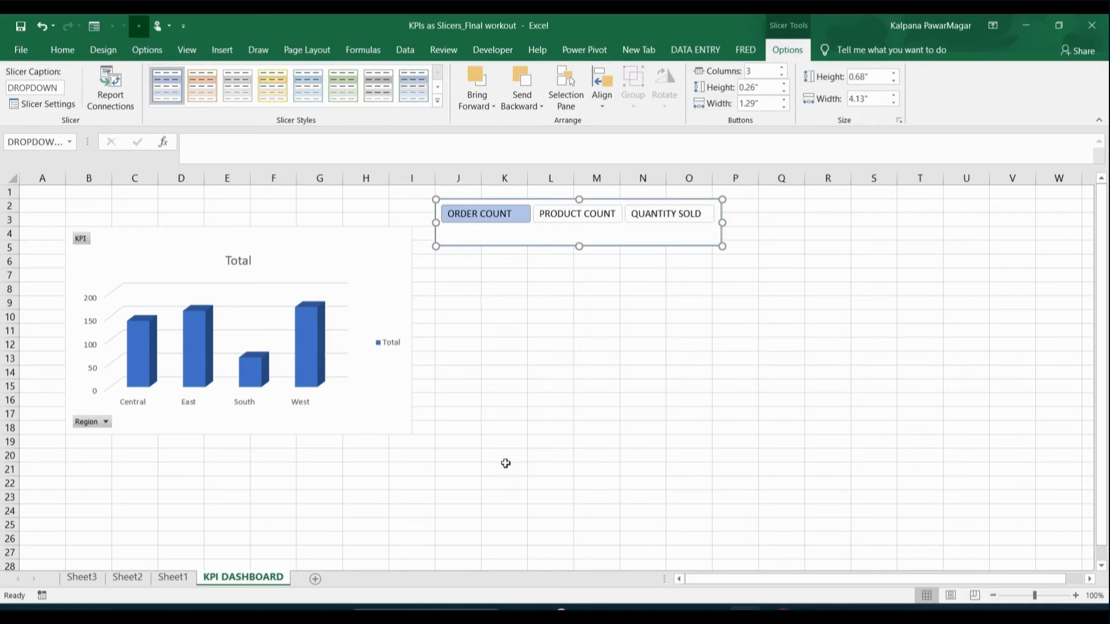
Delete the title and the legend from the dashboard chart
{"action": "left_click", "coordinate": [380, 258]}
{"action": "left_click", "coordinate": [235, 260]}
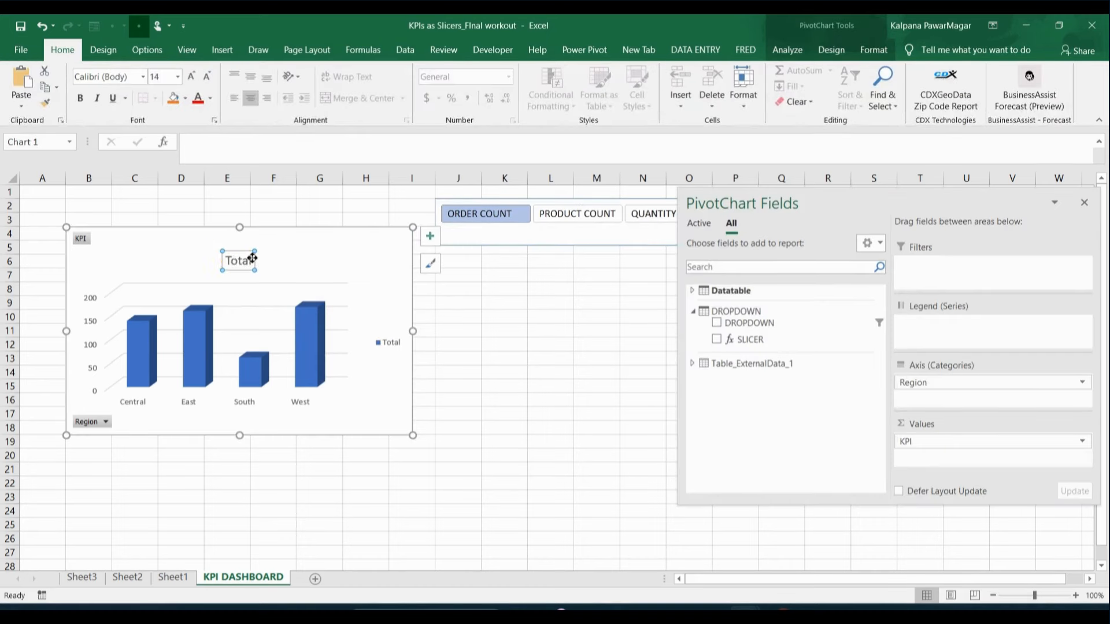
{"action": "left_click", "coordinate": [253, 258]}
{"action": "key", "text": "Delete"}
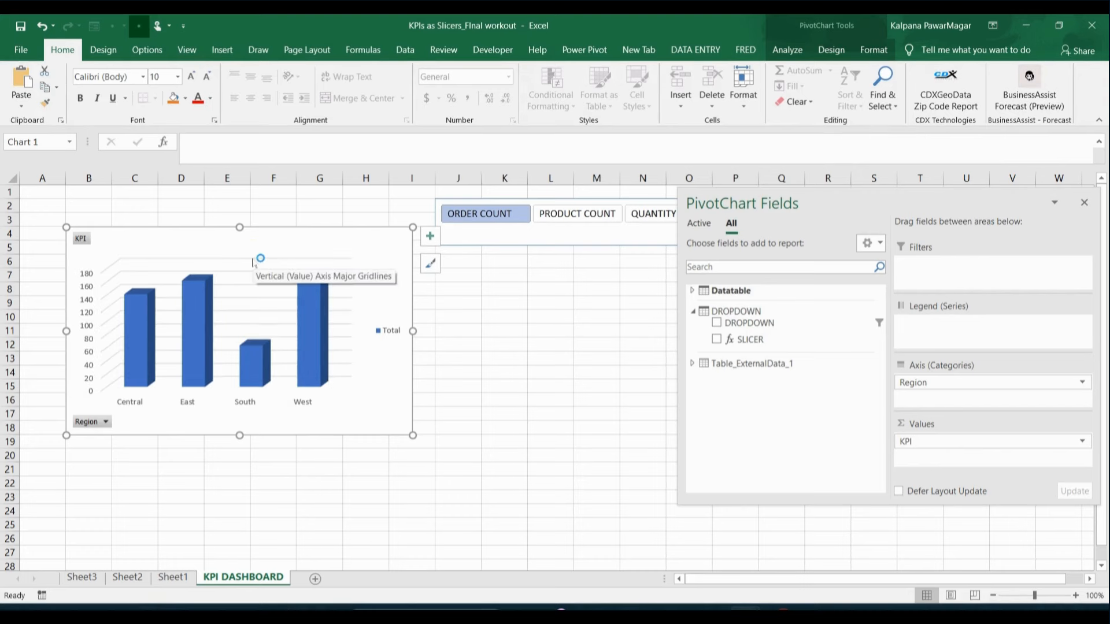
{"action": "left_click", "coordinate": [385, 330]}
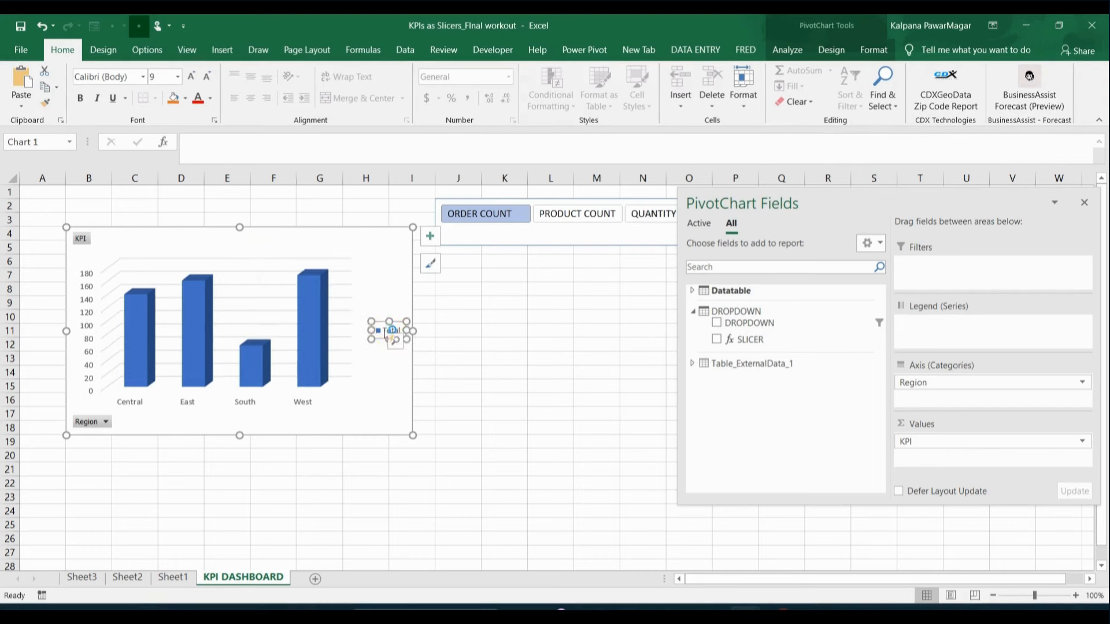
{"action": "key", "text": "Delete"}
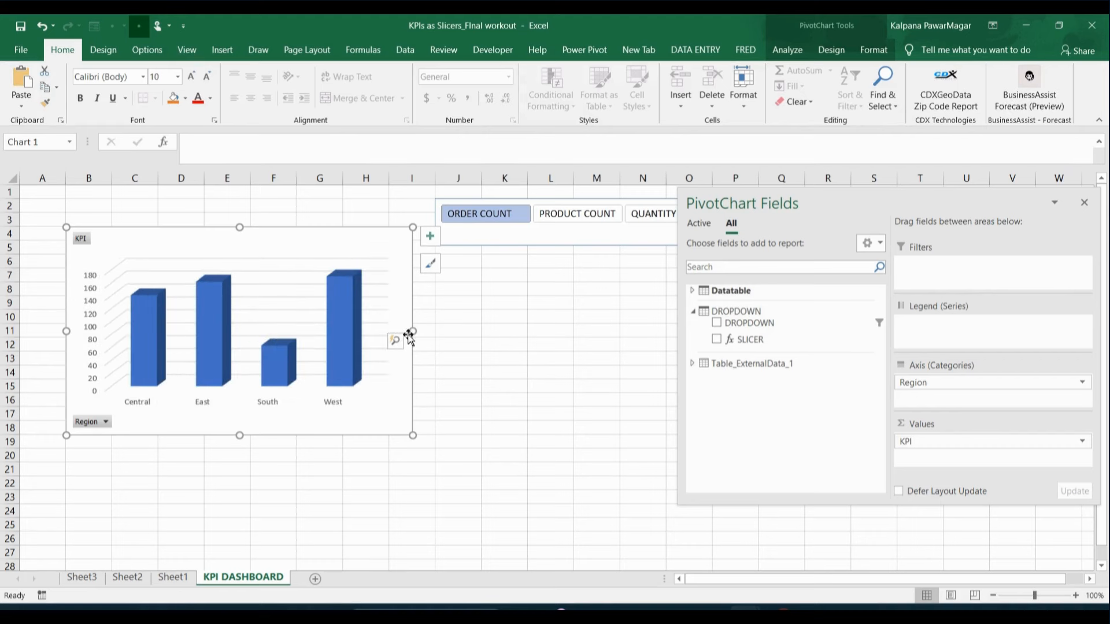
Enlarge the dashboard chart to the end of column J and down to about row 23, and add data labels
{"action": "left_click_drag", "start_coordinate": [413, 331], "coordinate": [479, 372]}
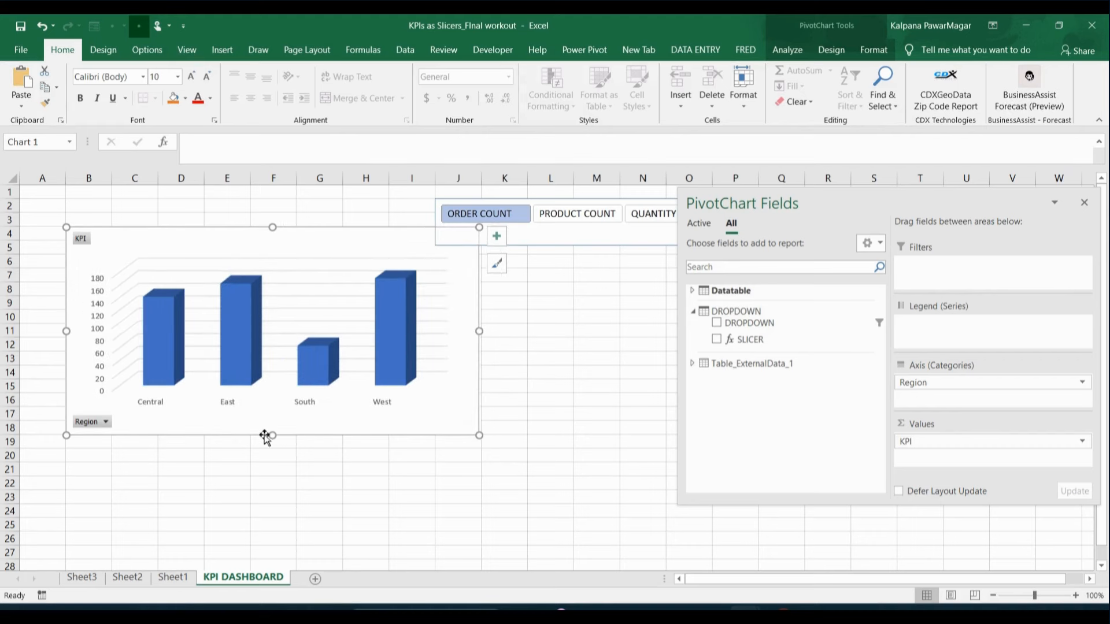
{"action": "left_click_drag", "start_coordinate": [270, 438], "coordinate": [268, 495]}
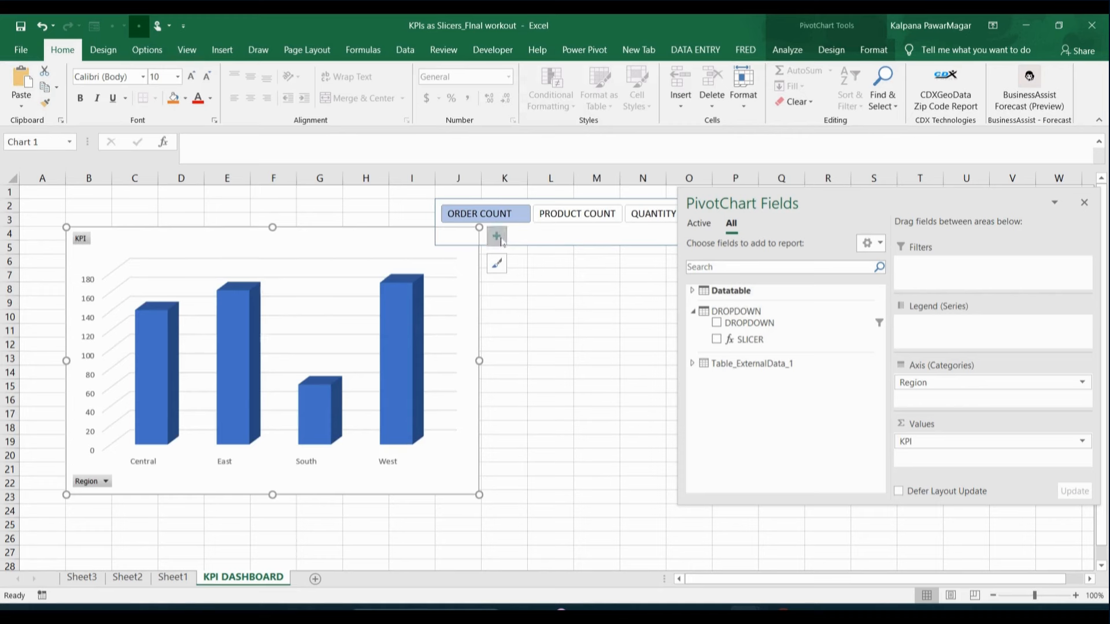
{"action": "left_click", "coordinate": [502, 242]}
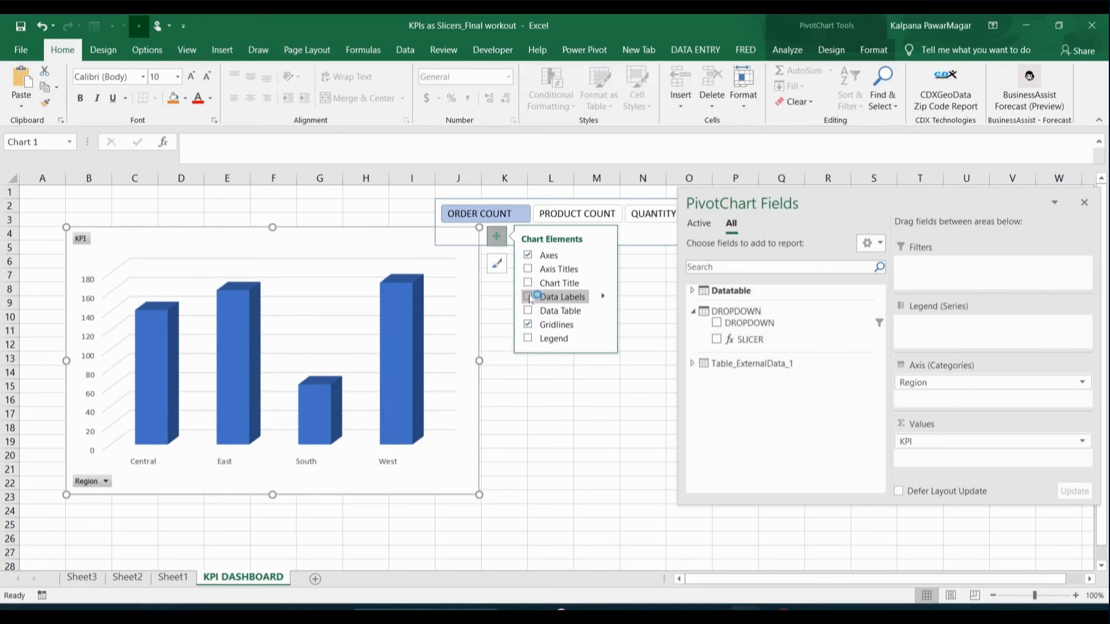
{"action": "left_click", "coordinate": [528, 297]}
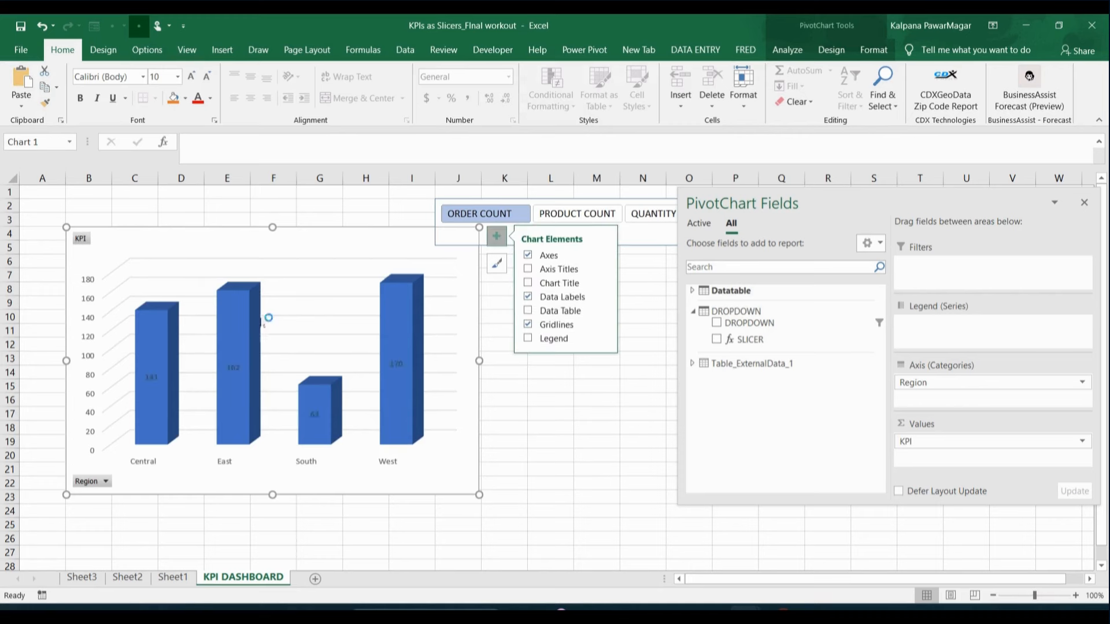
Change the font color of the dashboard chart's data labels to white
{"action": "left_click", "coordinate": [234, 365]}
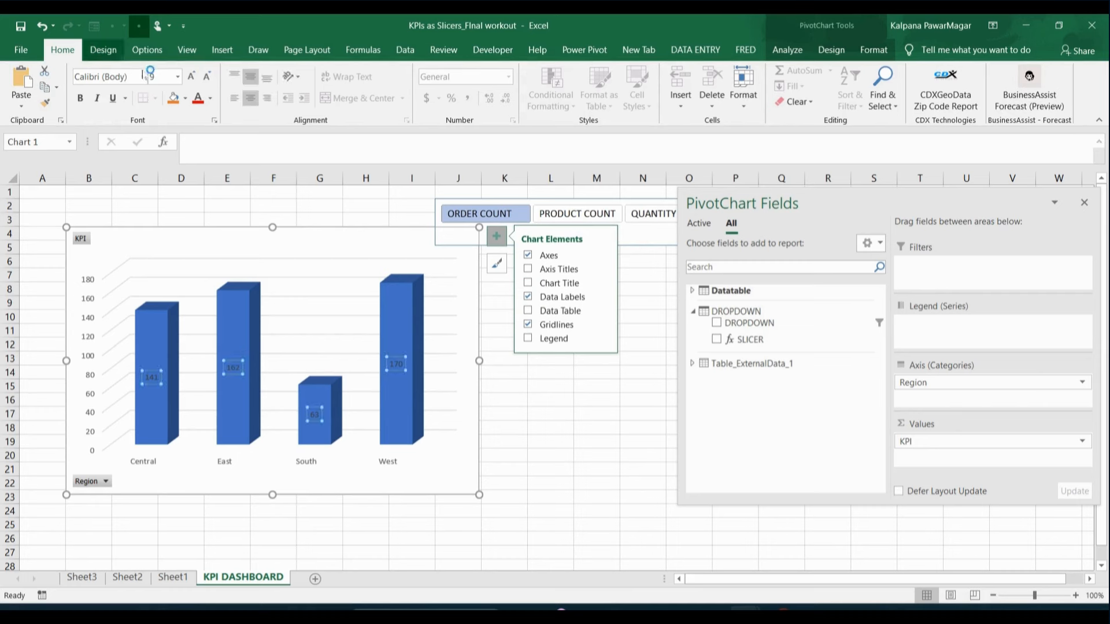
{"action": "left_click", "coordinate": [210, 98]}
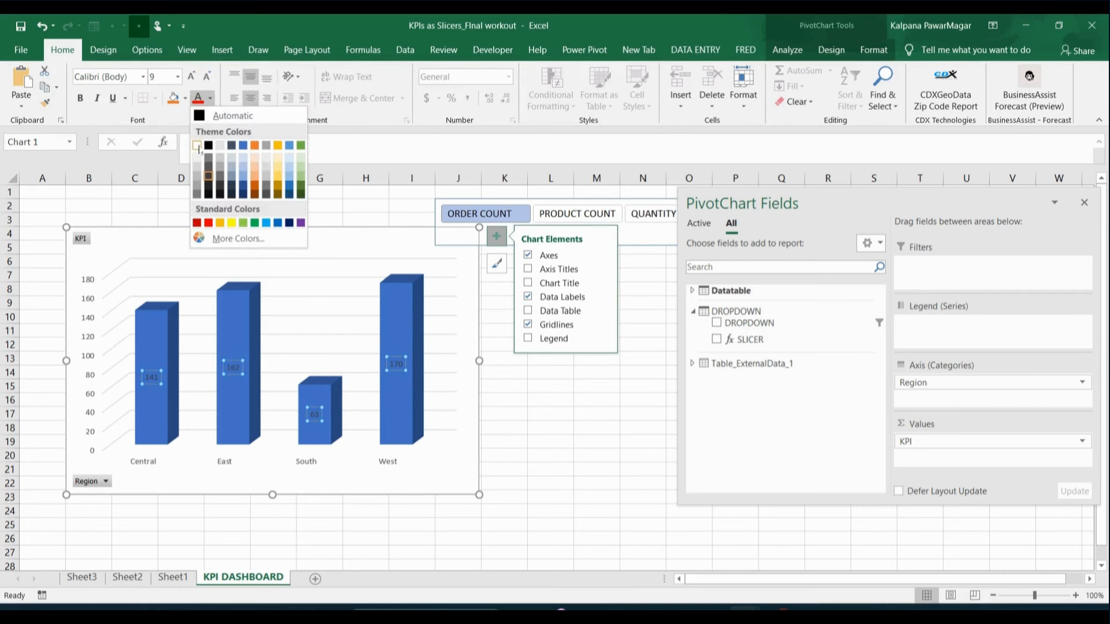
{"action": "left_click", "coordinate": [197, 146]}
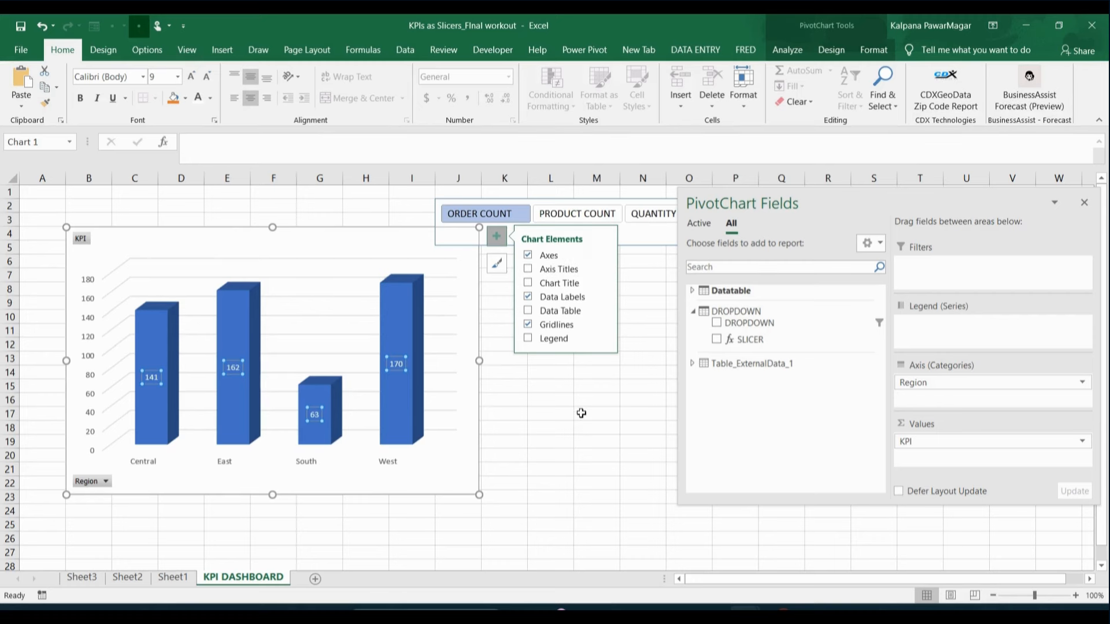
{"action": "left_click", "coordinate": [581, 412]}
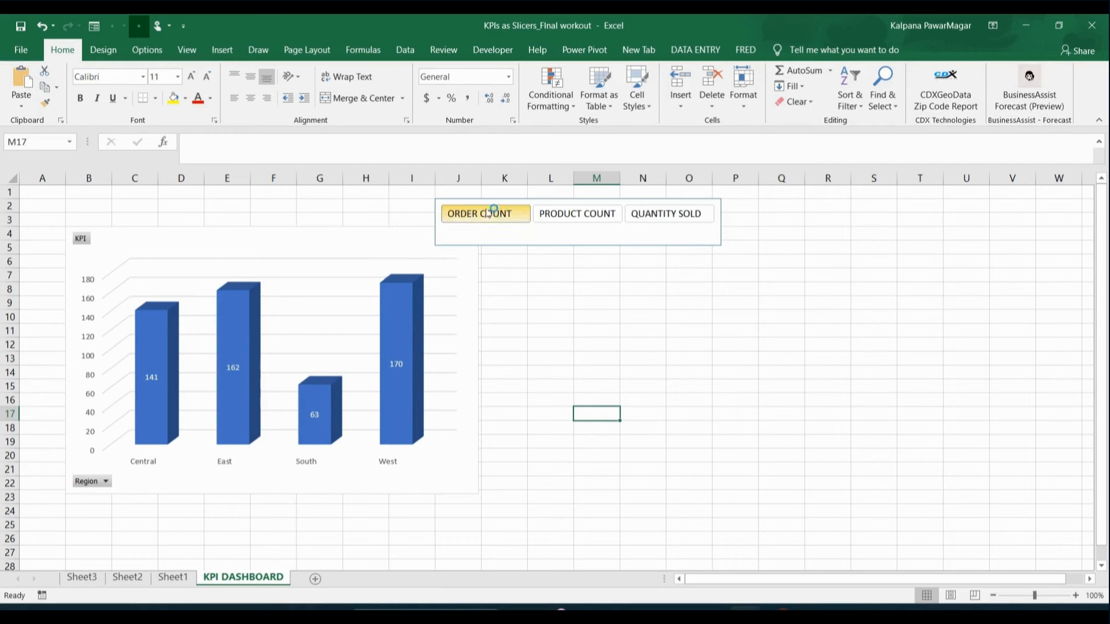
Place the KPI slicer across the top of the dashboard chart, resized to about seven columns wide and two rows high, and select PRODUCT COUNT
{"action": "left_click_drag", "start_coordinate": [481, 234], "coordinate": [168, 266]}
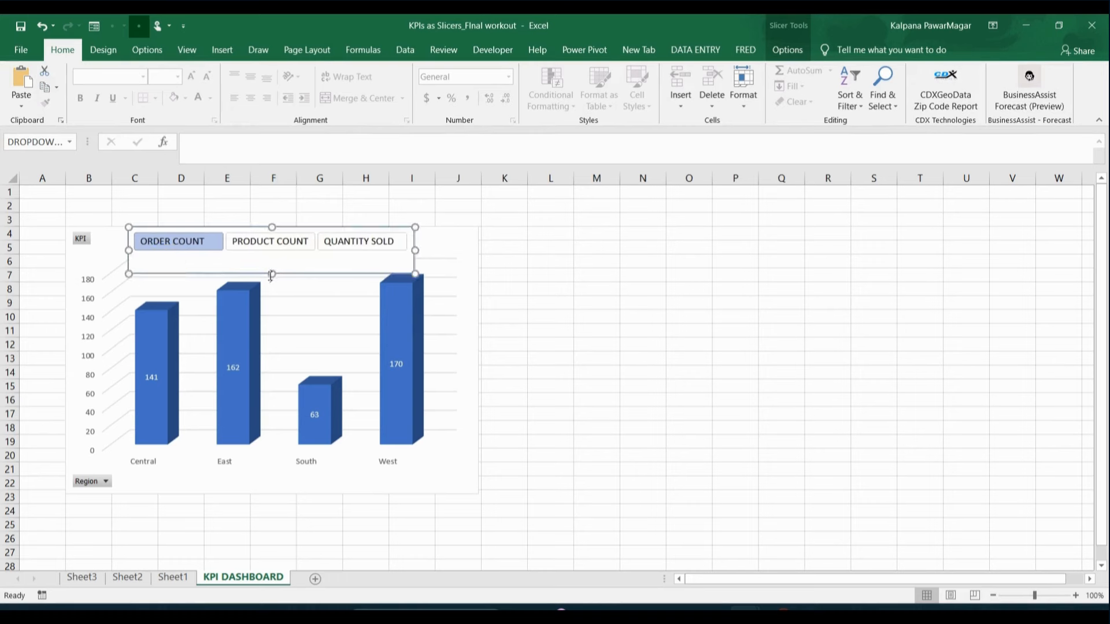
{"action": "left_click_drag", "start_coordinate": [276, 274], "coordinate": [277, 261]}
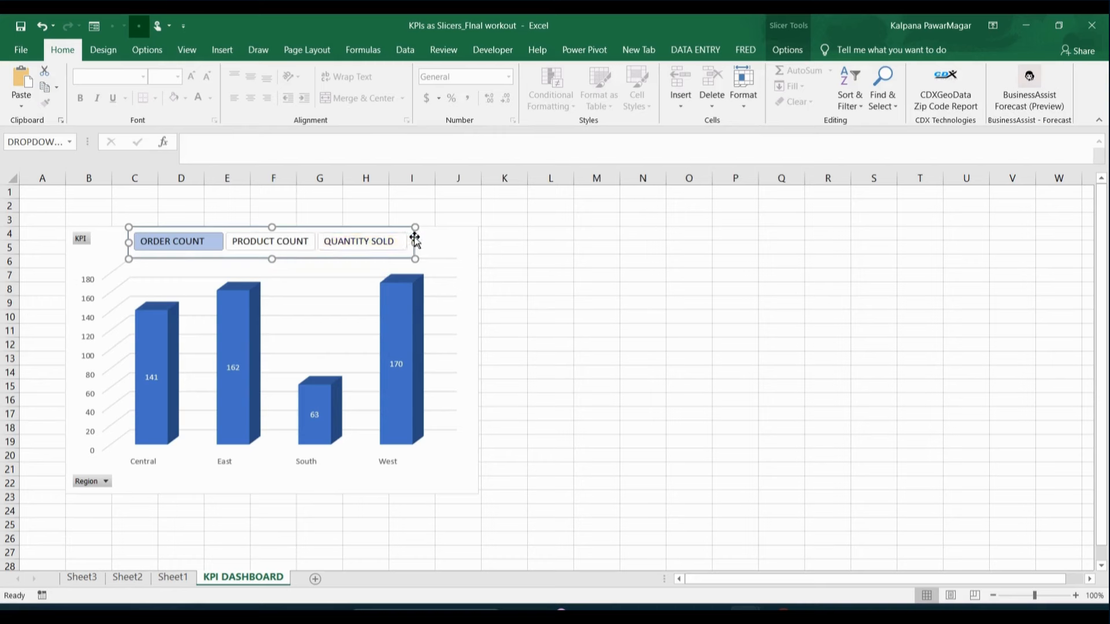
{"action": "left_click_drag", "start_coordinate": [415, 242], "coordinate": [455, 242]}
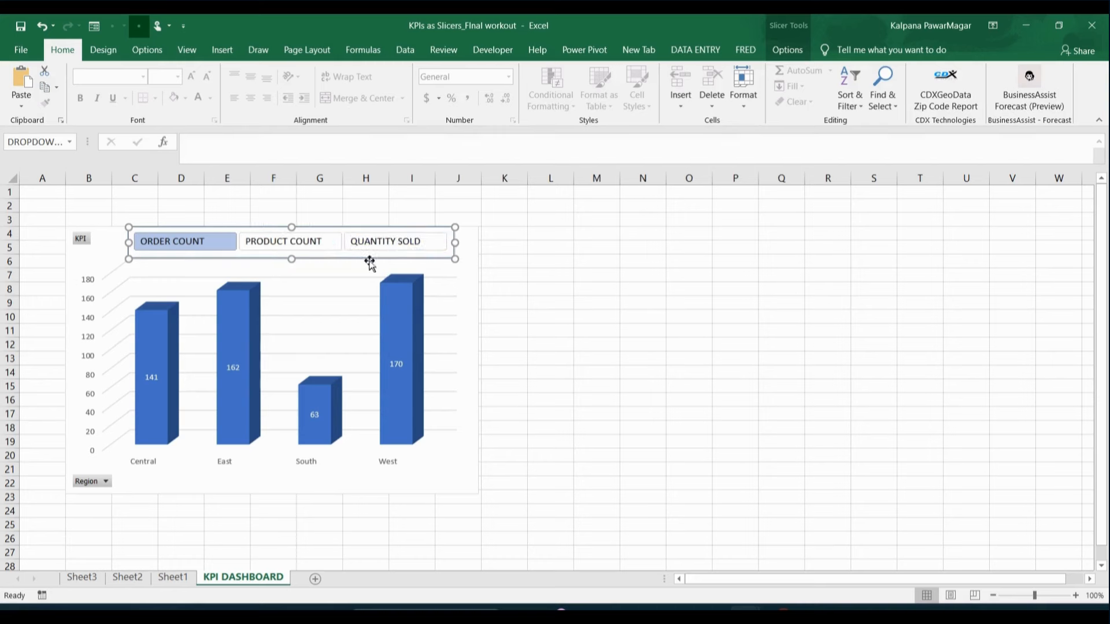
{"action": "mouse_move", "coordinate": [289, 256]}
{"action": "left_mouse_down"}
{"action": "mouse_move", "coordinate": [292, 249]}
{"action": "mouse_move", "coordinate": [292, 268]}
{"action": "mouse_move", "coordinate": [295, 255]}
{"action": "left_mouse_up"}
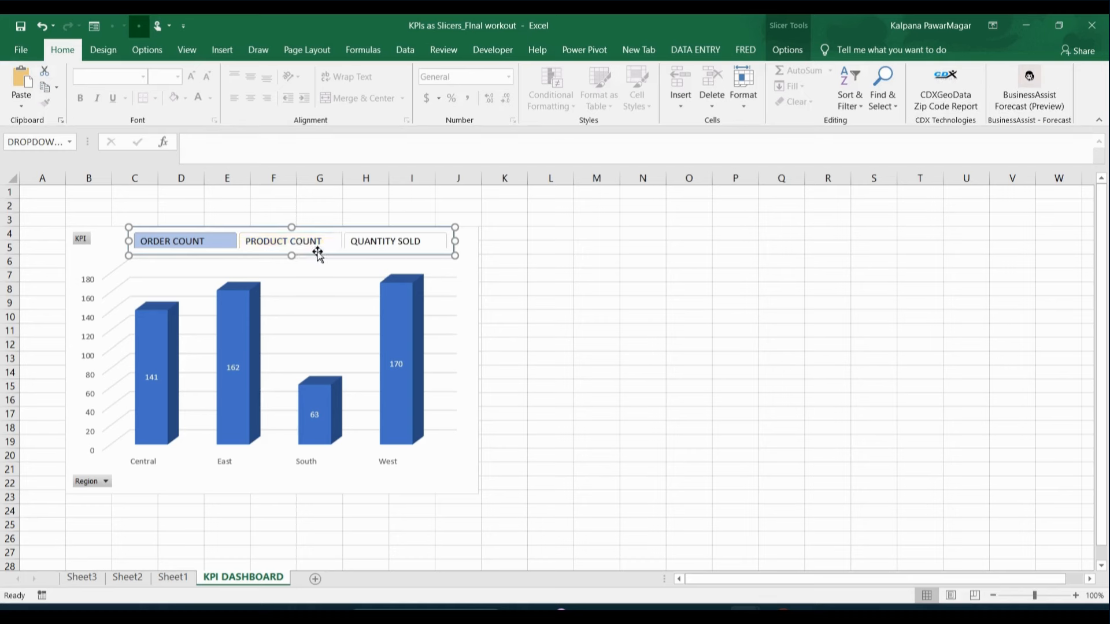
{"action": "left_click", "coordinate": [295, 243]}
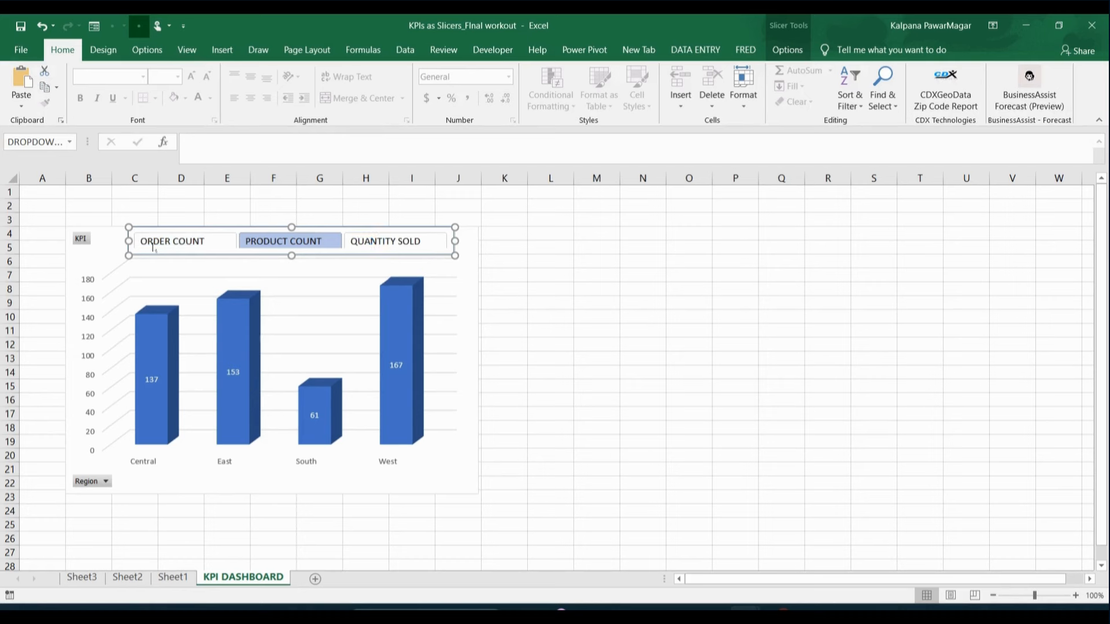
{"action": "left_click_drag", "start_coordinate": [149, 253], "coordinate": [138, 250]}
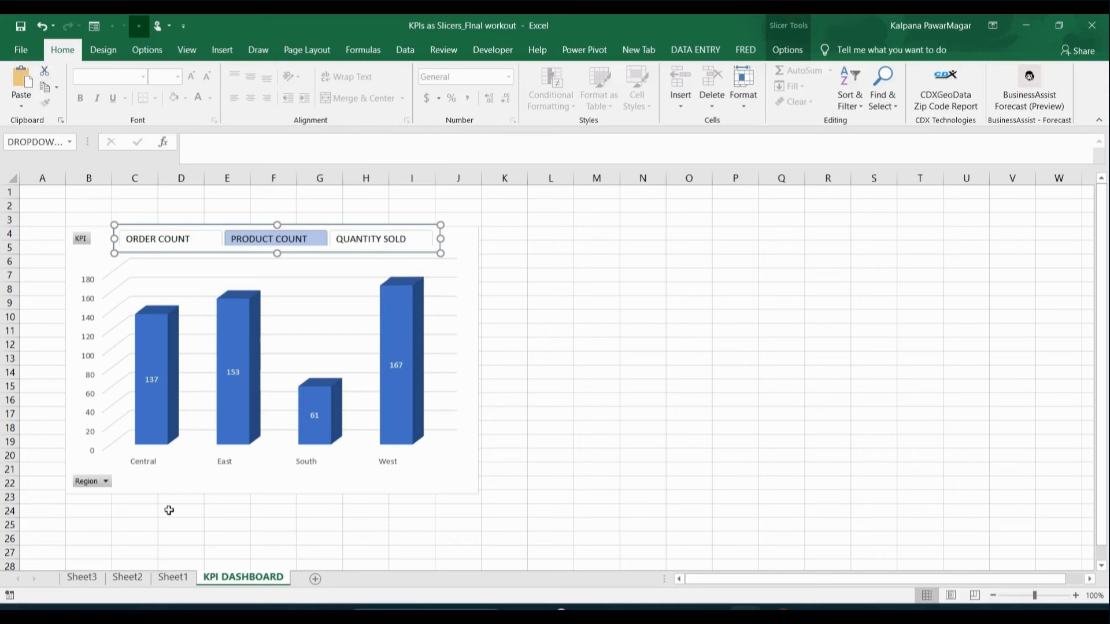
{"action": "left_click", "coordinate": [173, 577]}
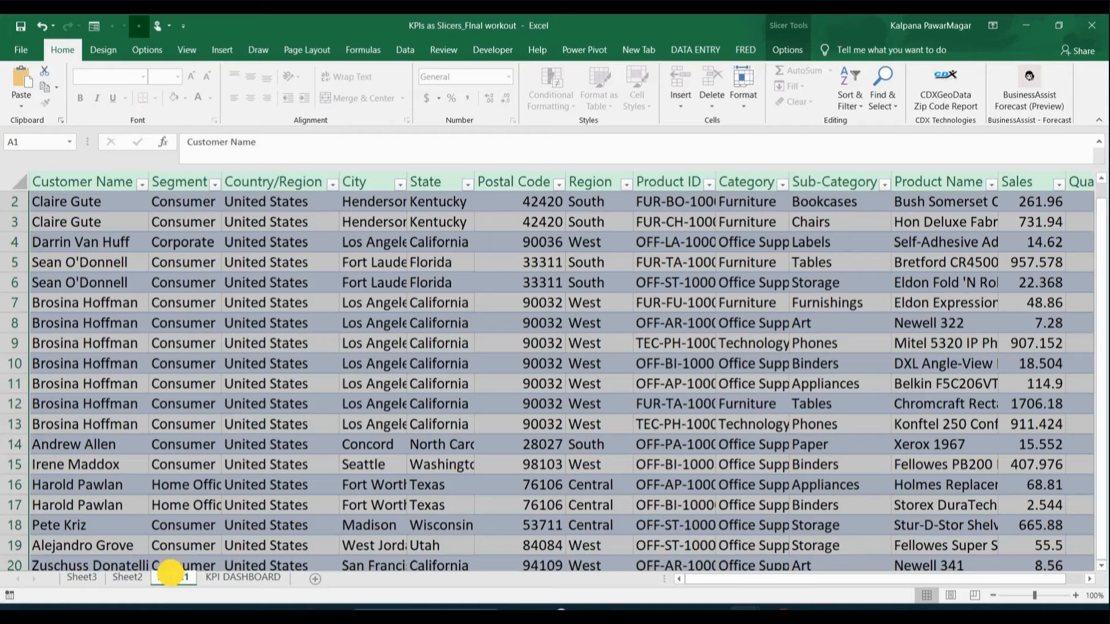
{"action": "left_click", "coordinate": [130, 578]}
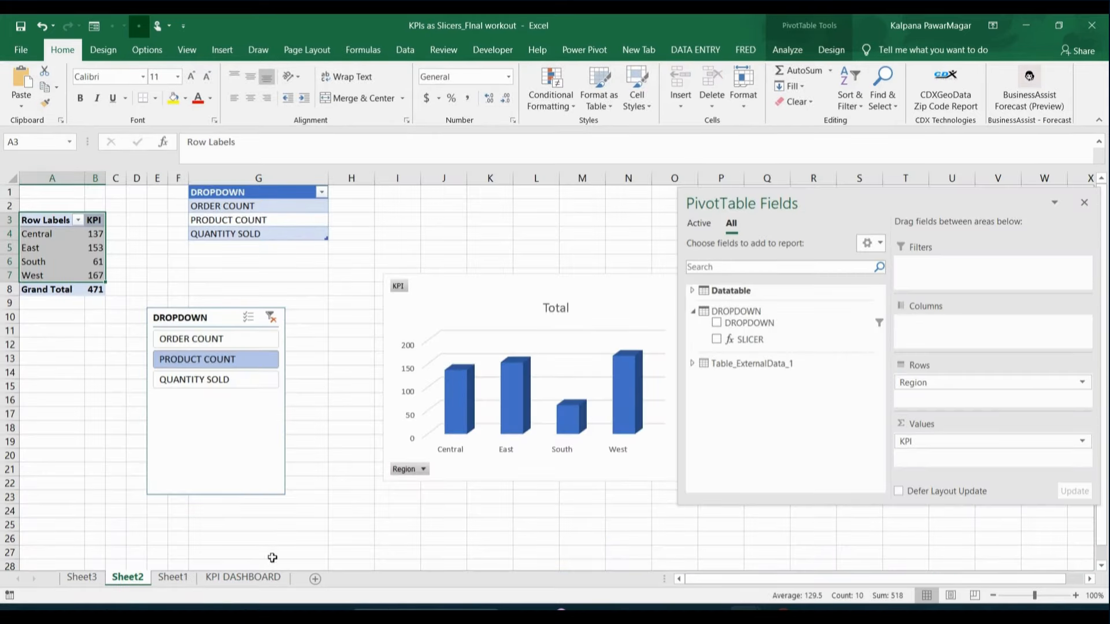
{"action": "left_click", "coordinate": [255, 577]}
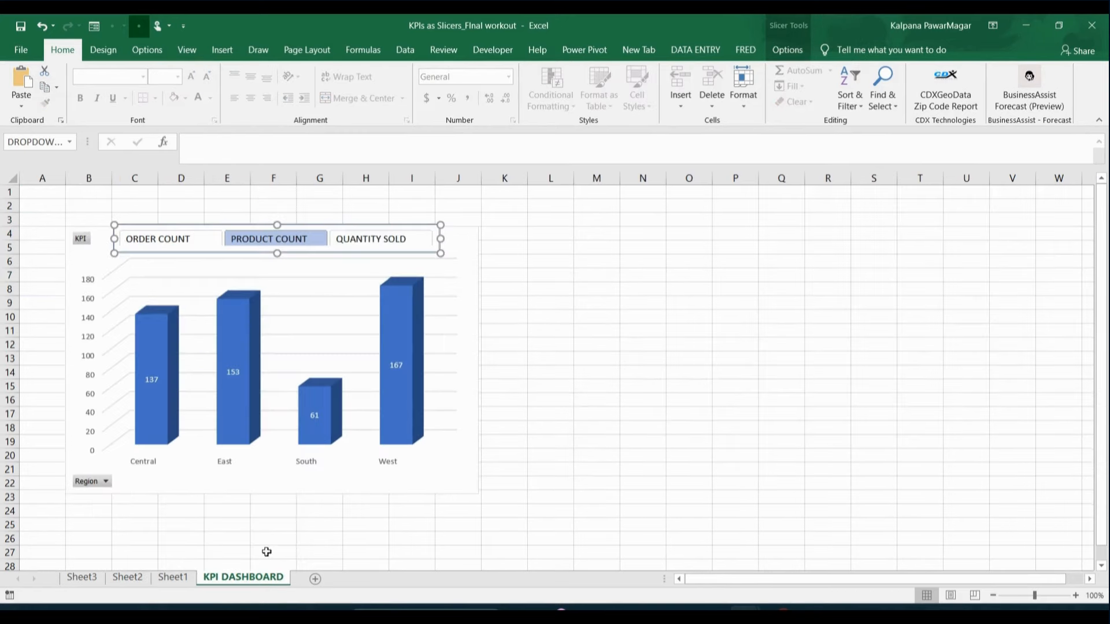
{"action": "left_click", "coordinate": [433, 467]}
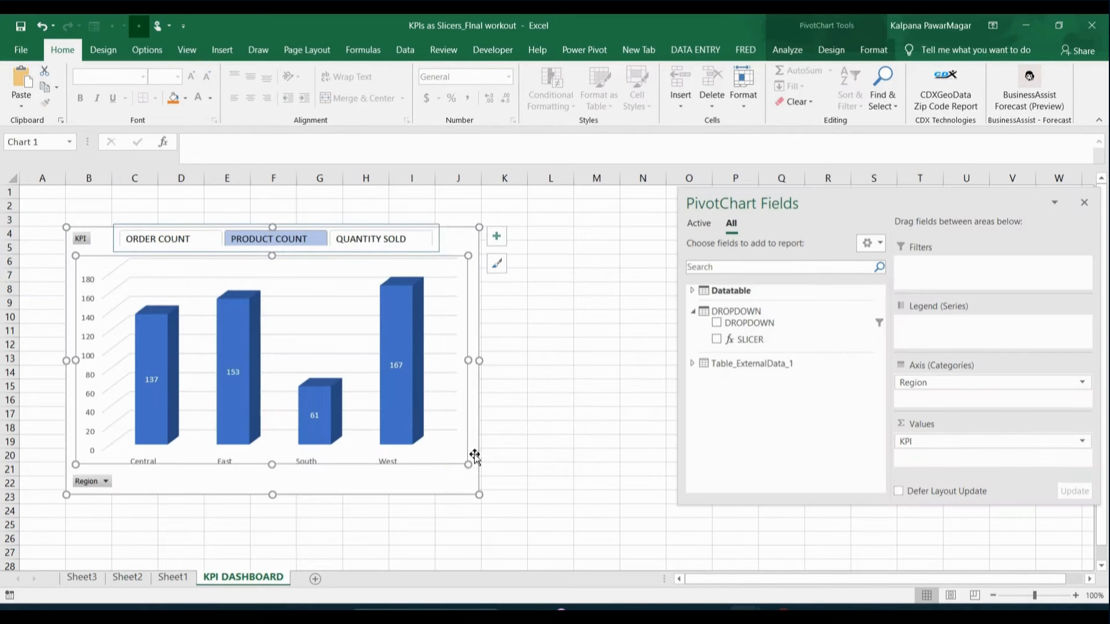
{"action": "left_click", "coordinate": [508, 453]}
{"action": "left_click", "coordinate": [448, 461]}
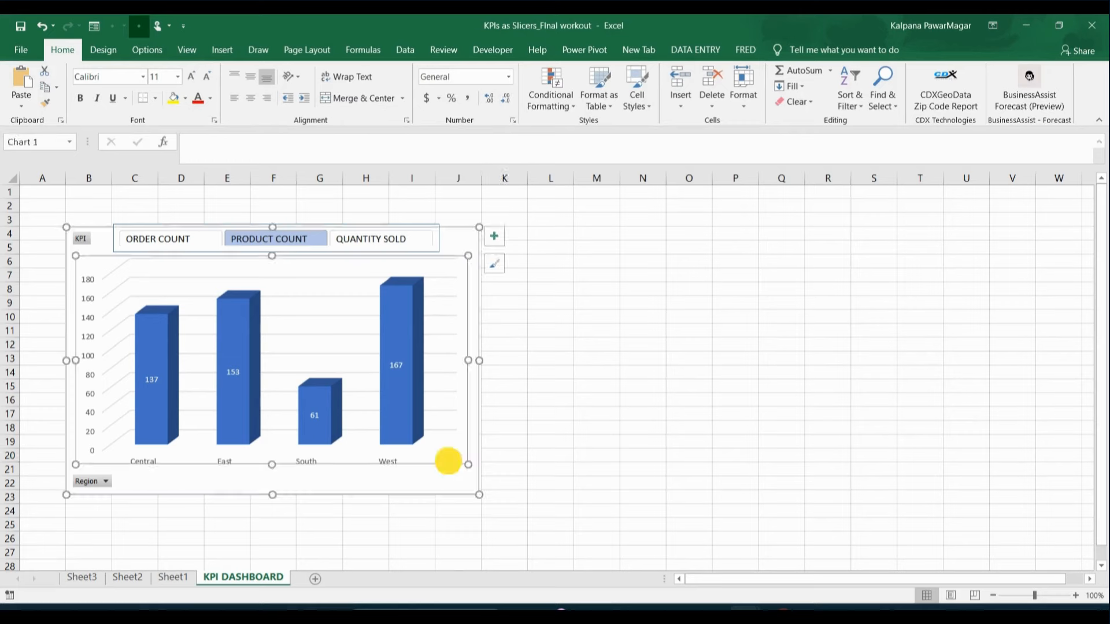
Add the Category field from Datatable below Region in the rows of the Sheet2 PivotTable
{"action": "left_click", "coordinate": [122, 575]}
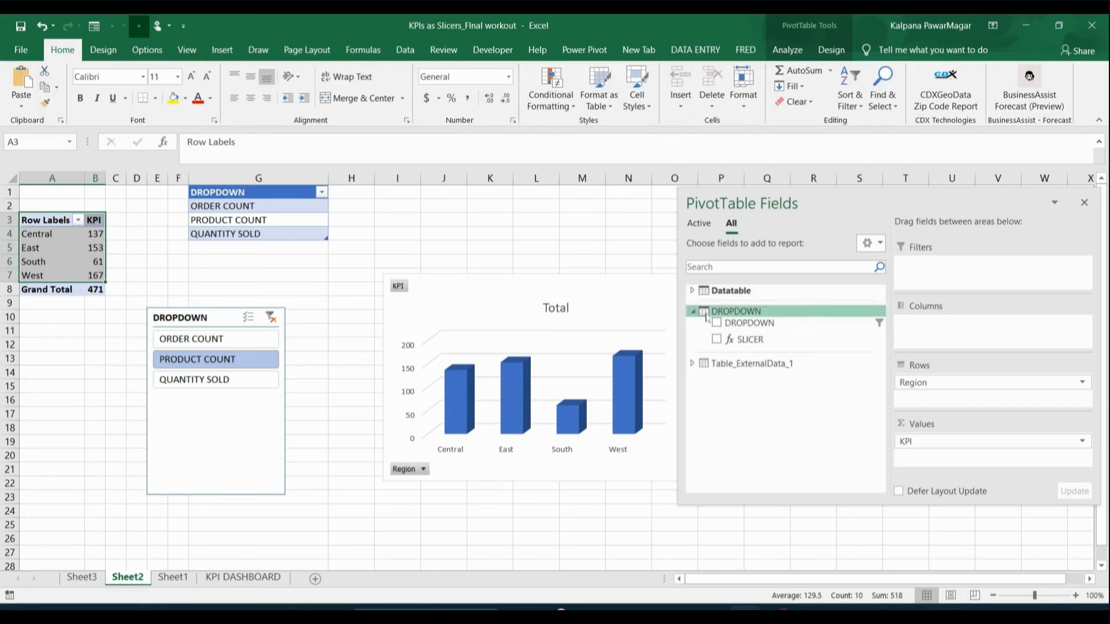
{"action": "left_click", "coordinate": [692, 291]}
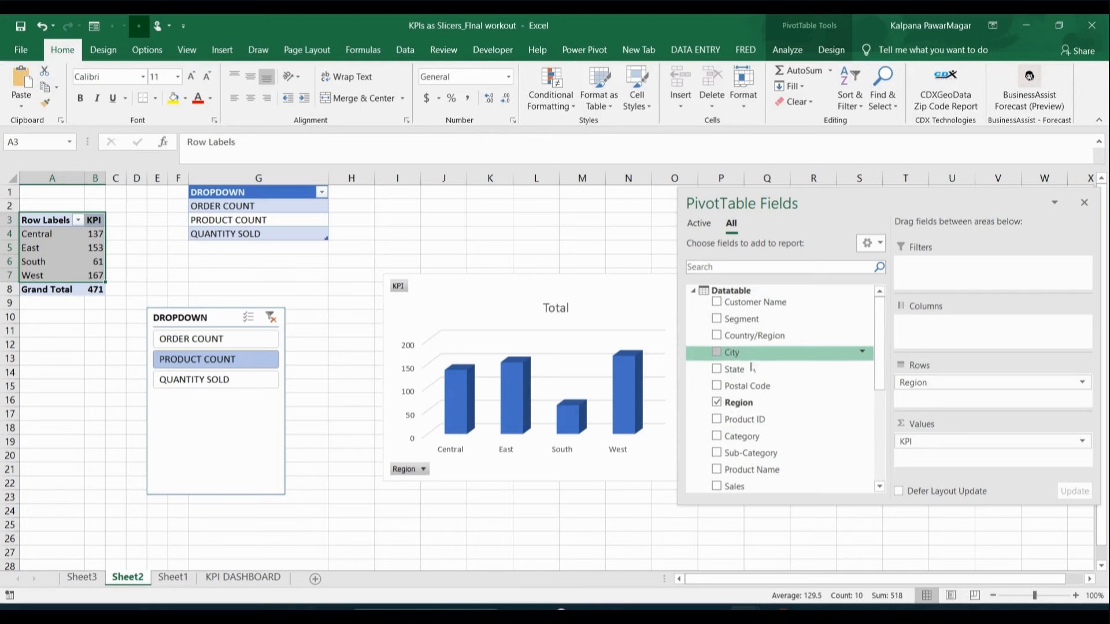
{"action": "left_click_drag", "start_coordinate": [751, 435], "coordinate": [932, 400]}
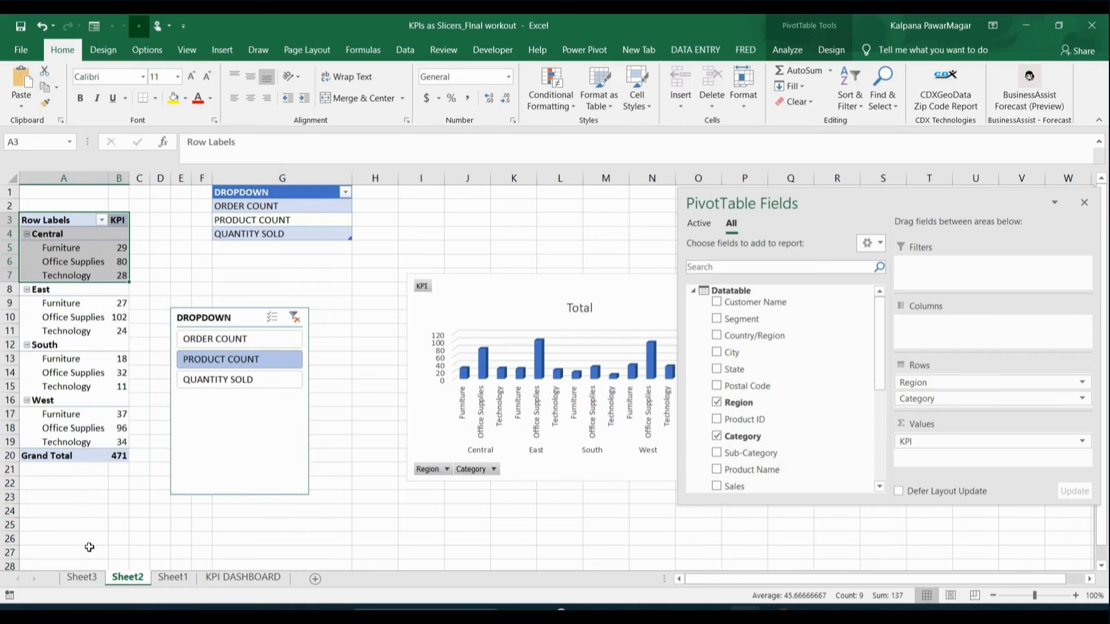
Filter the Region field of the KPI DASHBOARD chart to show only South
{"action": "left_click", "coordinate": [240, 577]}
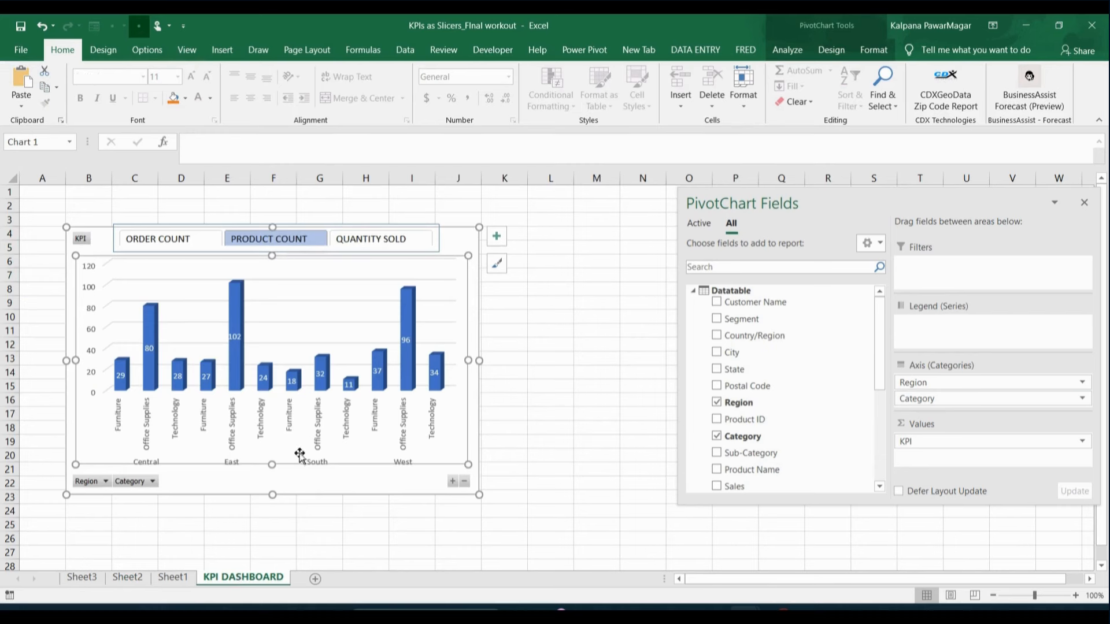
{"action": "left_click", "coordinate": [106, 482]}
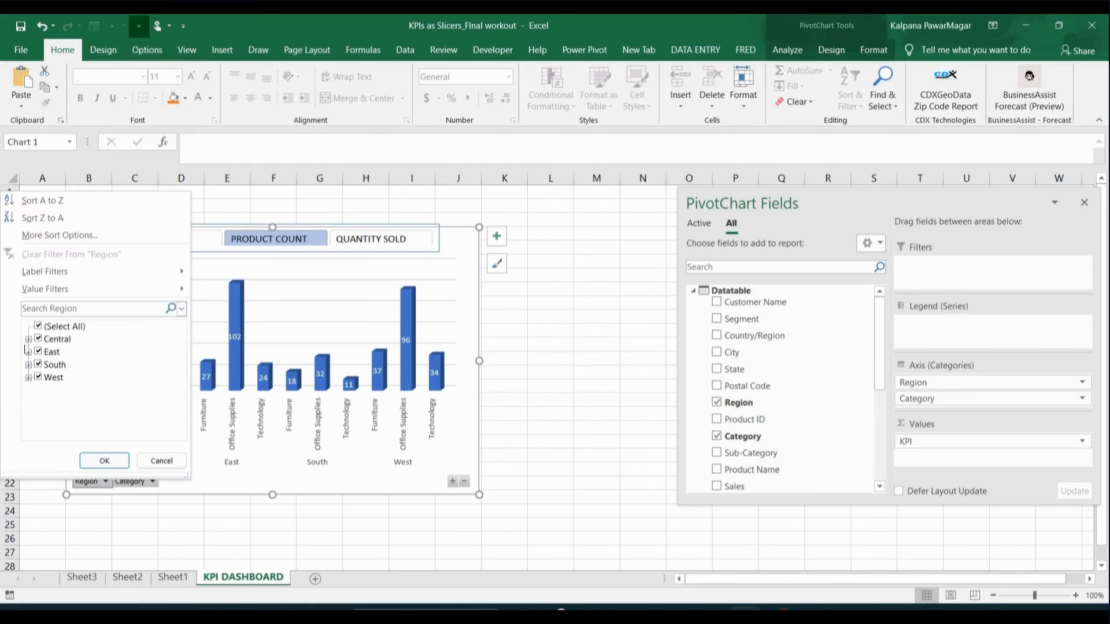
{"action": "left_click", "coordinate": [37, 326]}
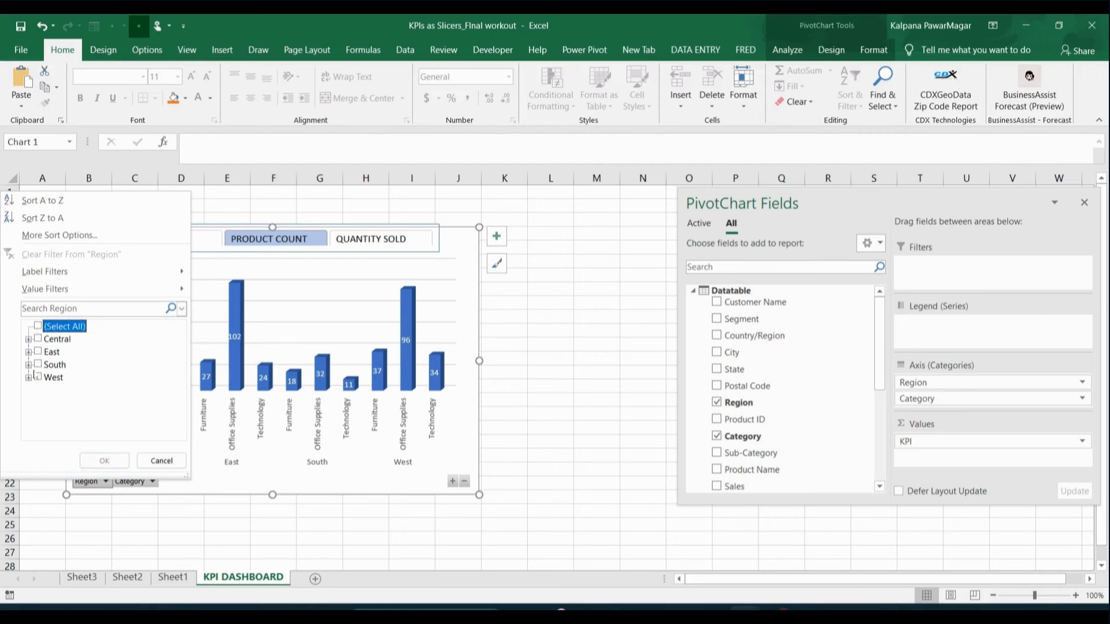
{"action": "left_click", "coordinate": [38, 364]}
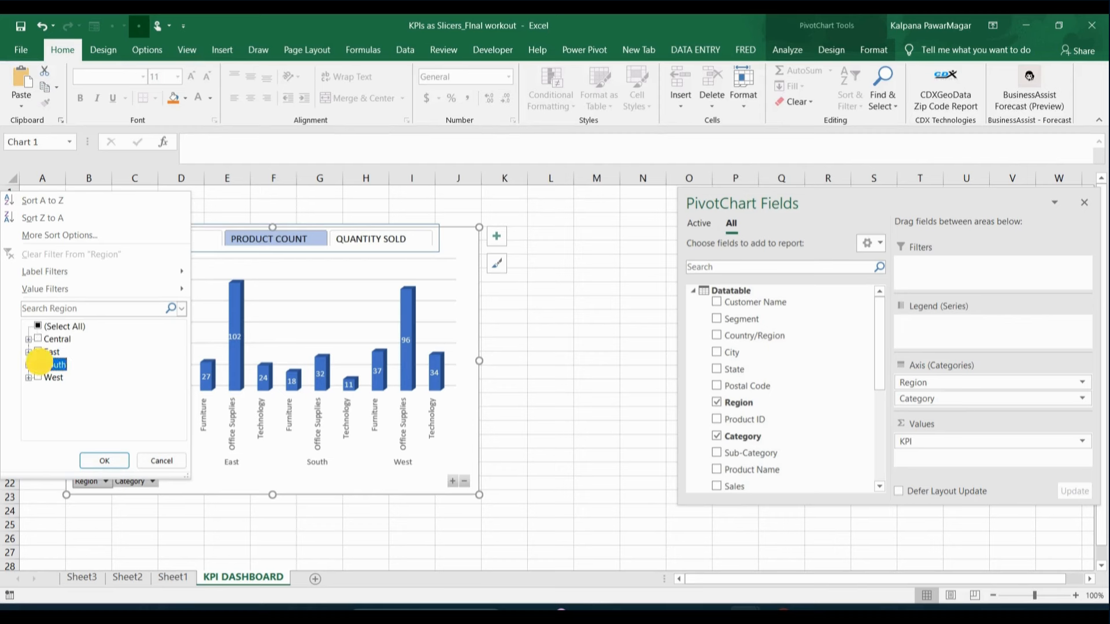
{"action": "left_click", "coordinate": [104, 460]}
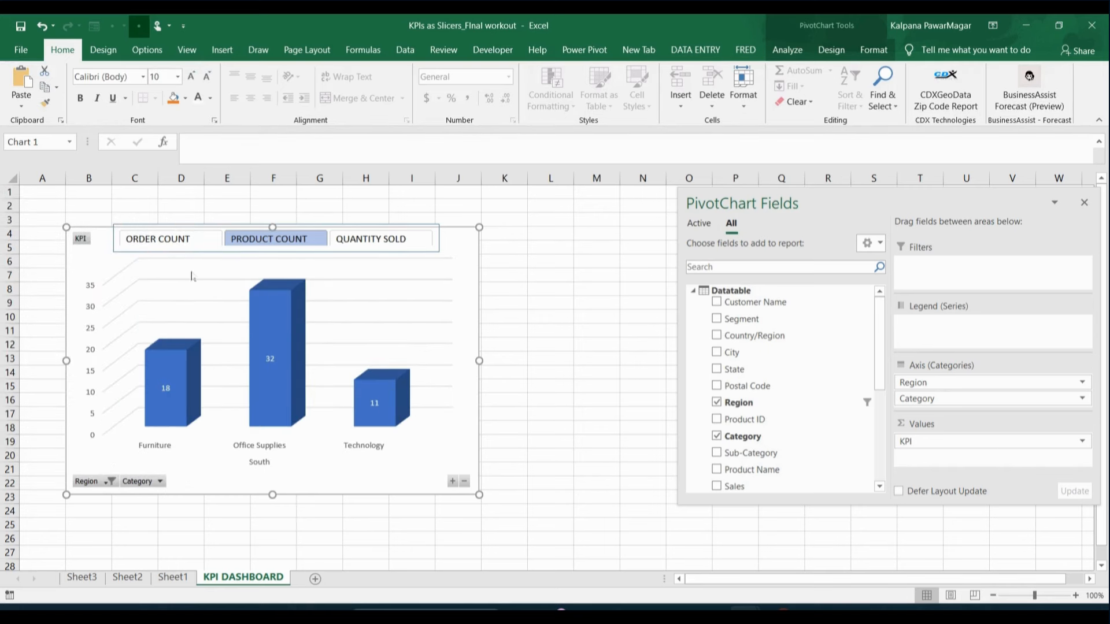
Switch the dashboard slicer to ORDER COUNT, PRODUCT COUNT and finally QUANTITY SOLD for the South region's categories
{"action": "left_click", "coordinate": [161, 240]}
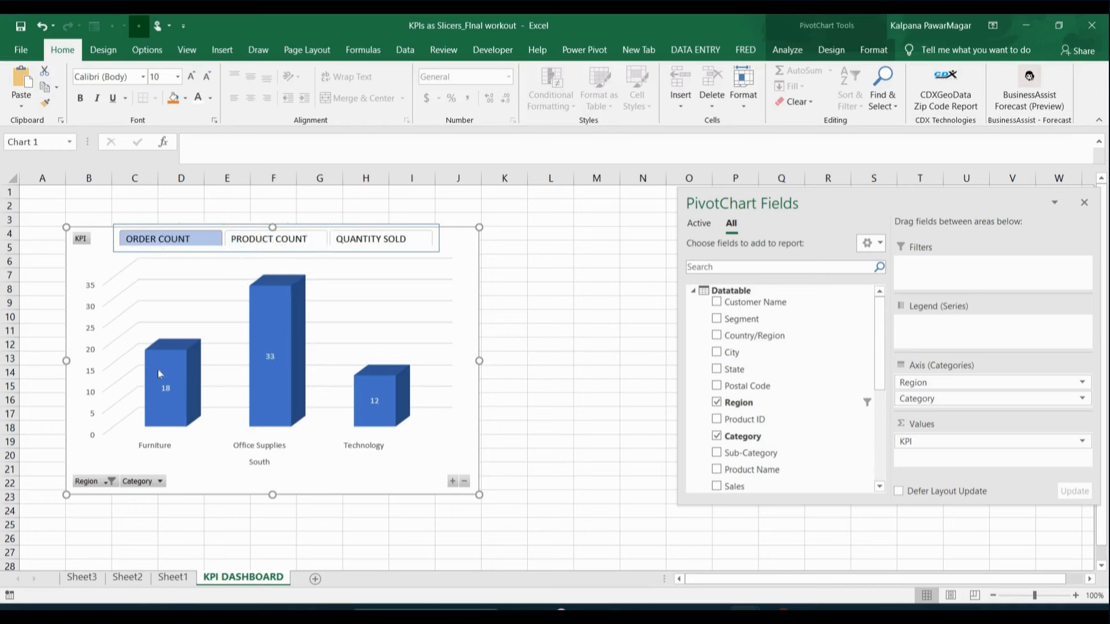
{"action": "left_click", "coordinate": [278, 246]}
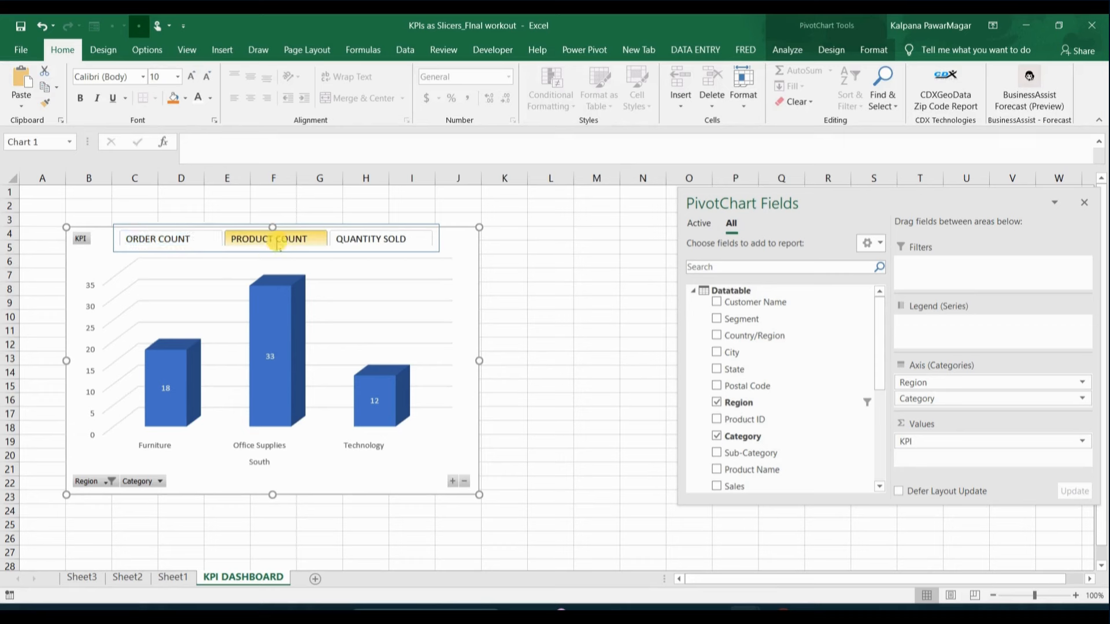
{"action": "left_click", "coordinate": [360, 242]}
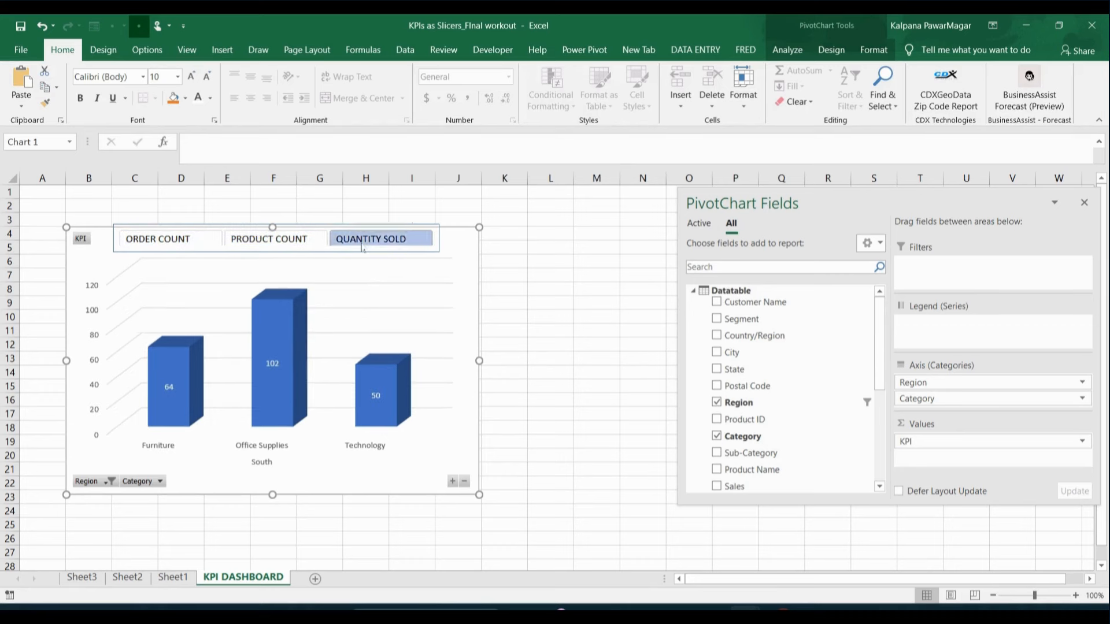